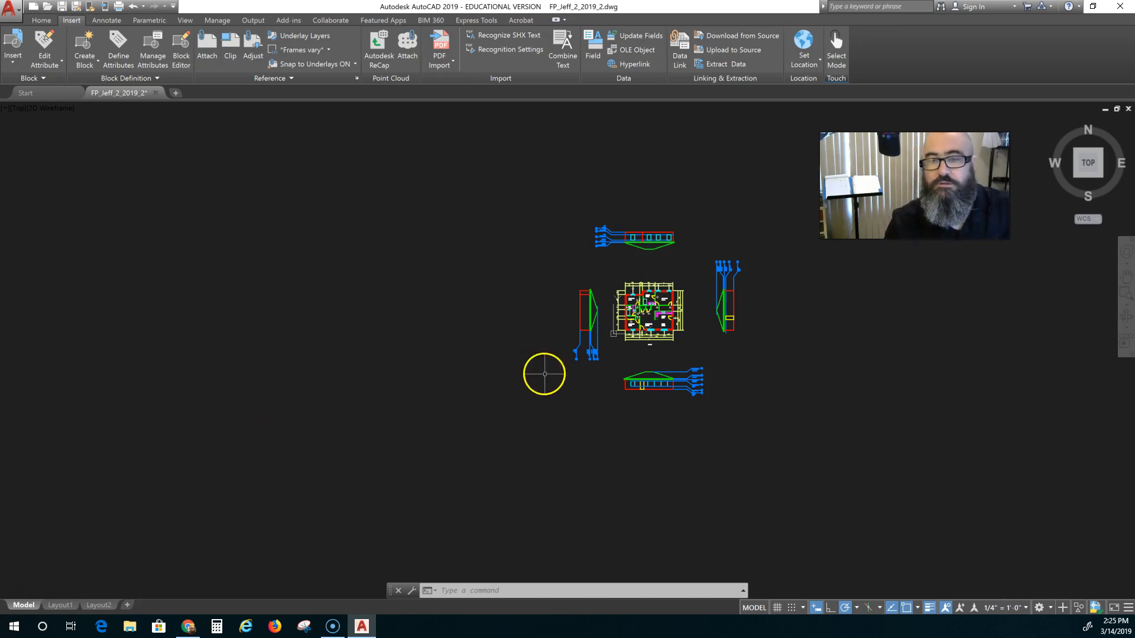
pyautogui.scroll(-2, 562, 403)
pyautogui.scroll(4, 562, 404)
pyautogui.moveTo(562, 405); pyautogui.dragTo(410, 400, button='middle')
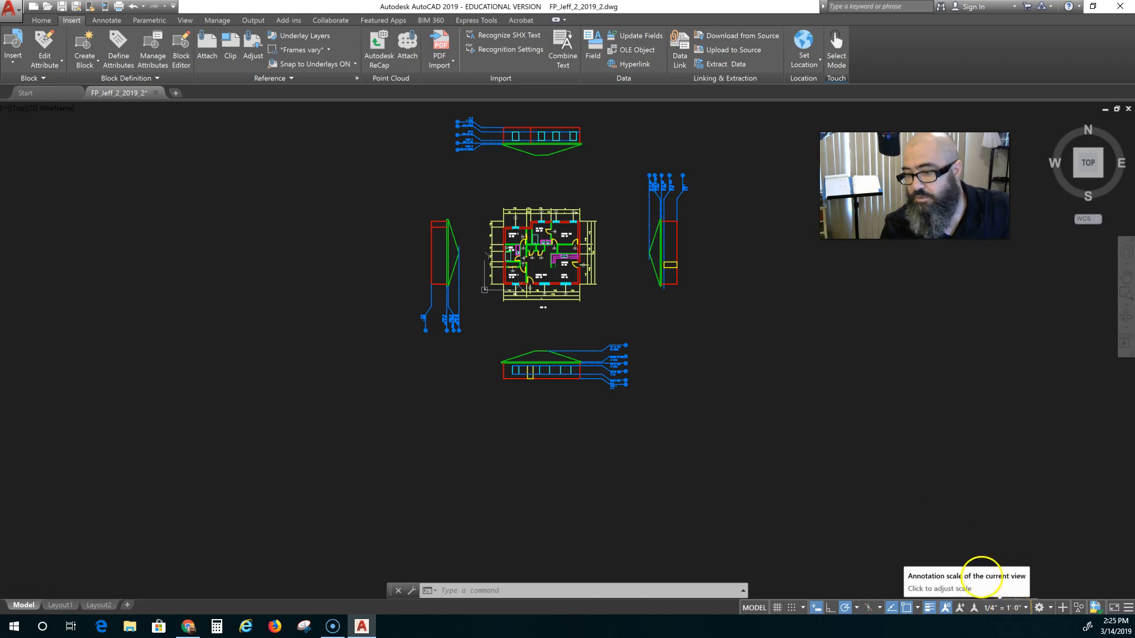
pyautogui.scroll(-2, 816, 504)
pyautogui.moveTo(795, 490); pyautogui.dragTo(744, 494, button='middle')
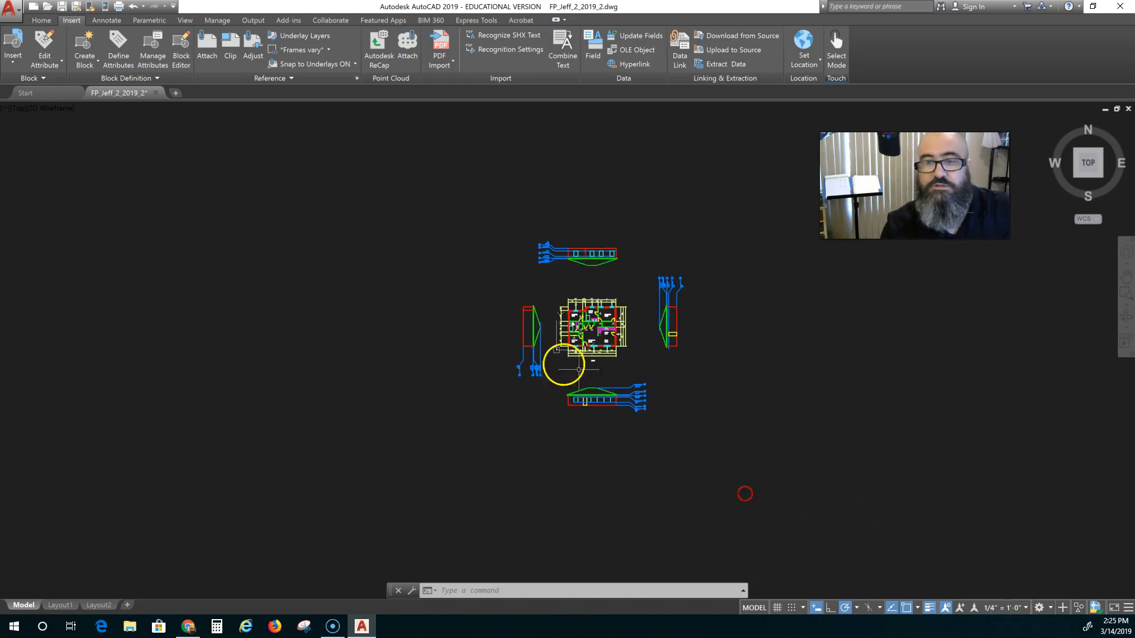
pyautogui.moveTo(428, 319); pyautogui.dragTo(335, 258, button='middle')
pyautogui.scroll(4, 355, 306)
pyautogui.moveTo(374, 301); pyautogui.dragTo(357, 406, button='middle')
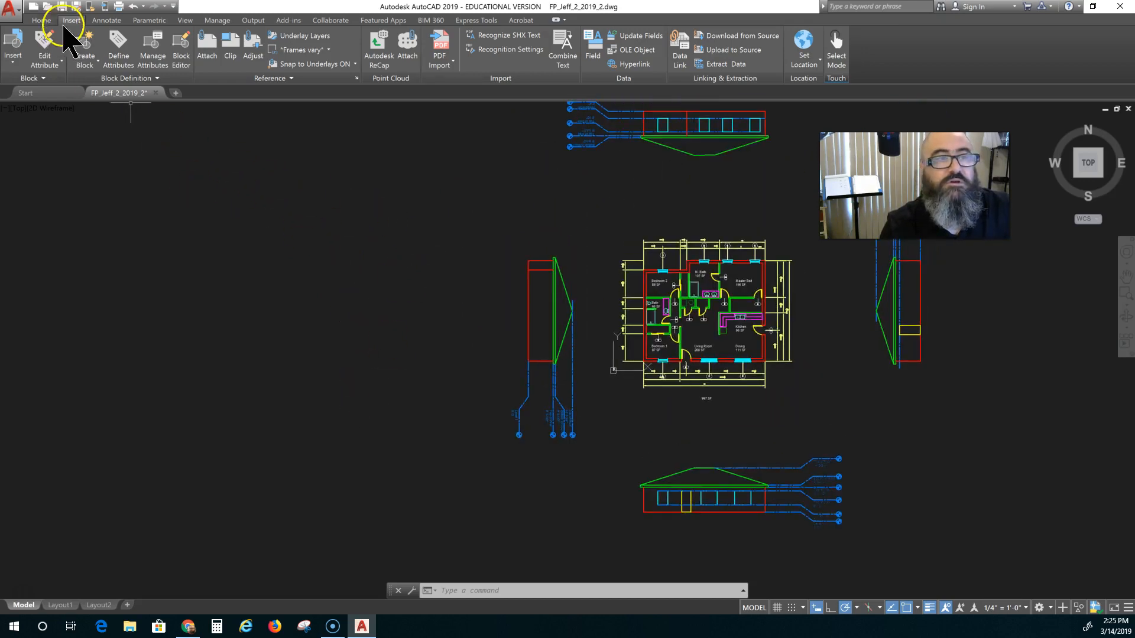
pyautogui.click(41, 20)
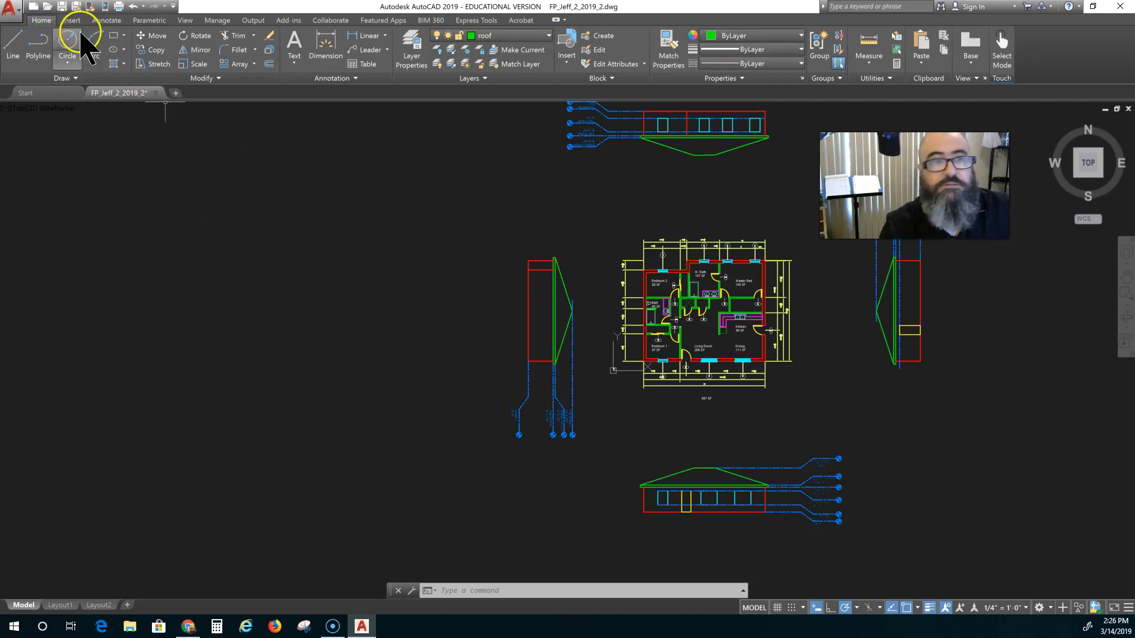
pyautogui.click(113, 36)
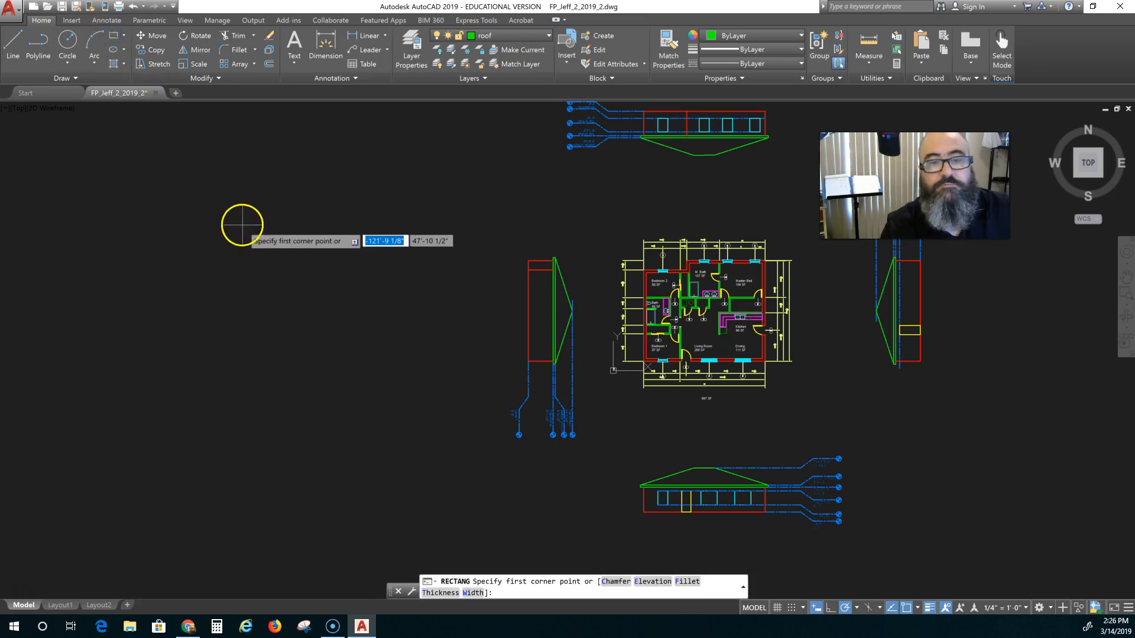
pyautogui.click(274, 250)
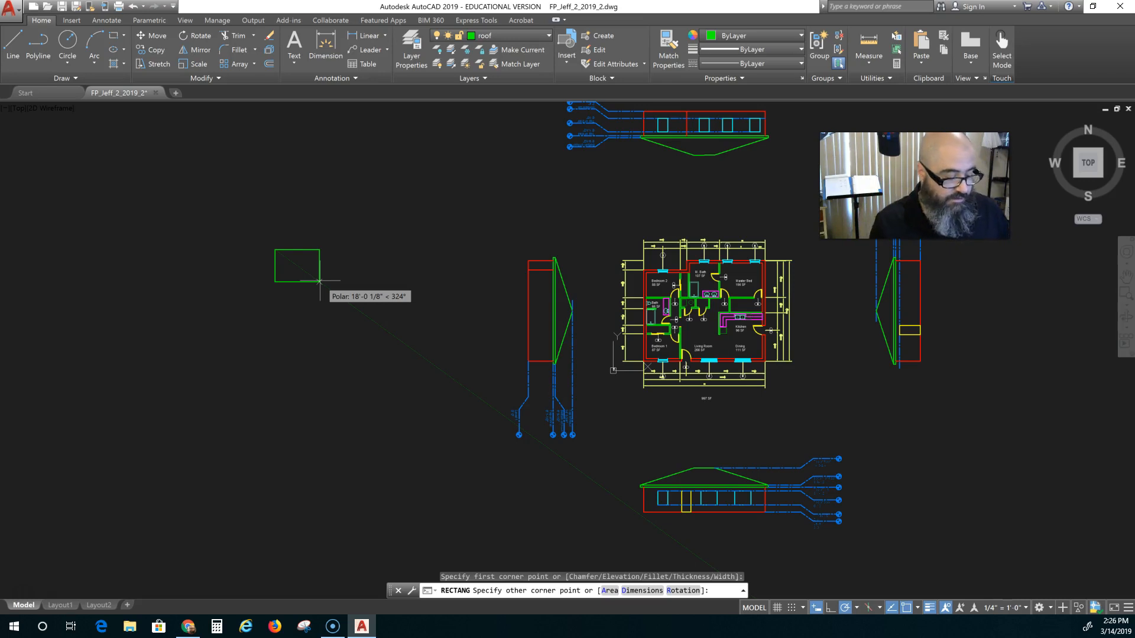
pyautogui.write('11')
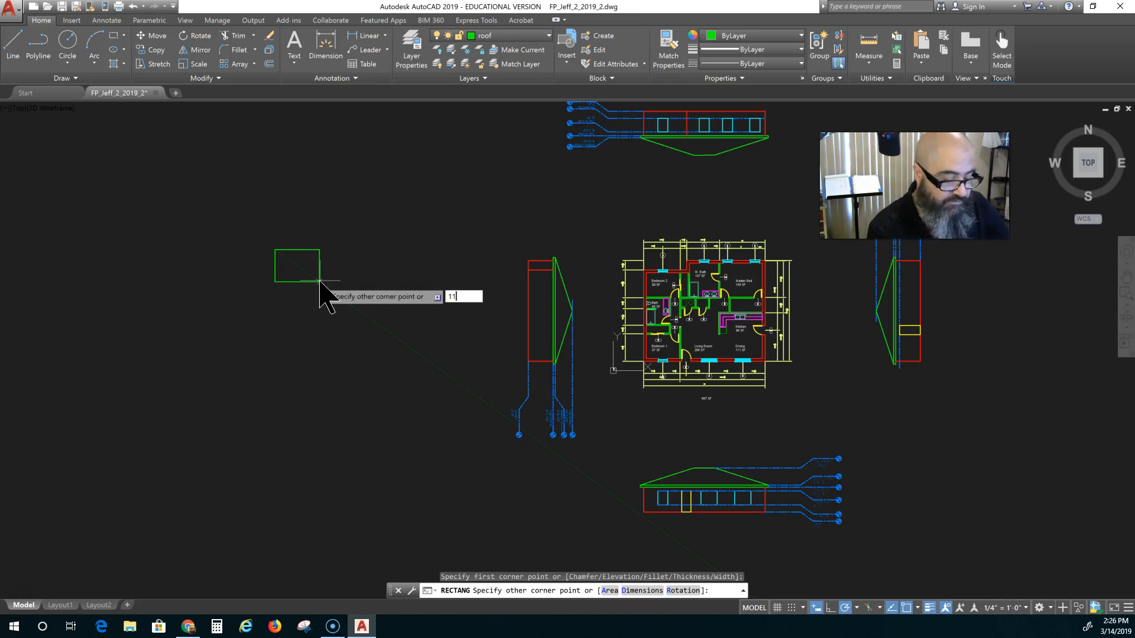
pyautogui.write("'")
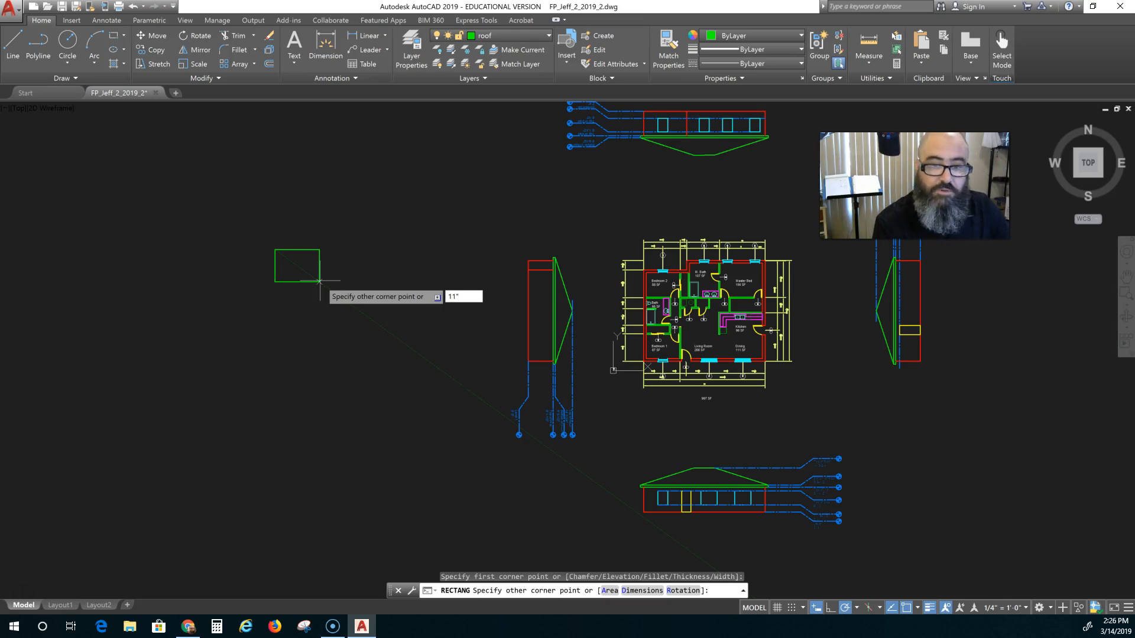
pyautogui.press('BackSpace')
pyautogui.press('BackSpace')
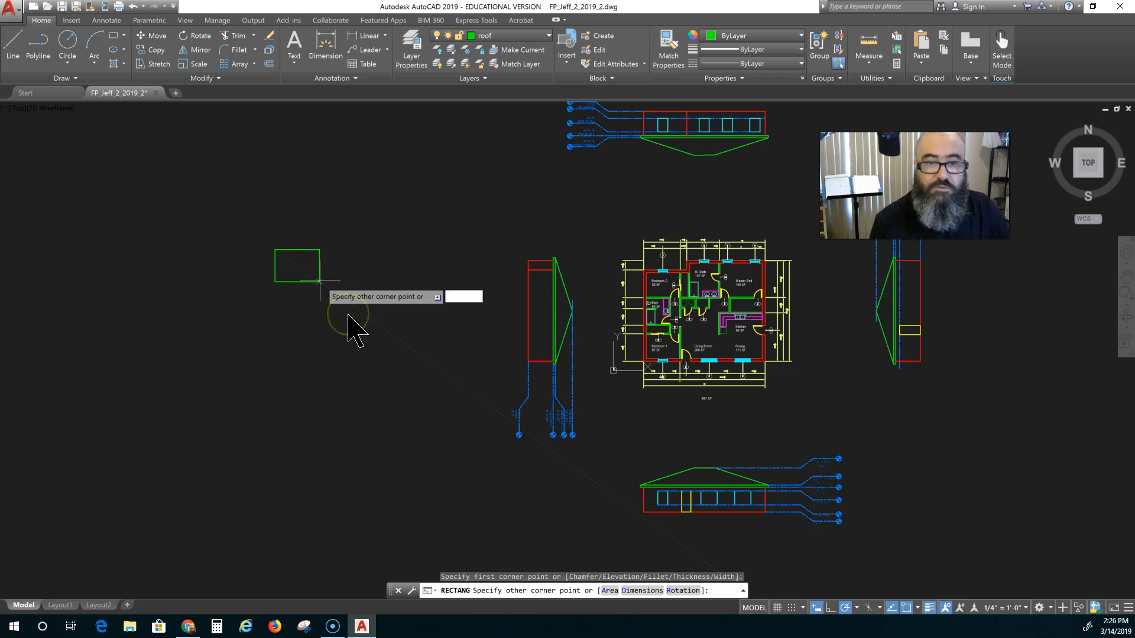
pyautogui.write('11')
pyautogui.write("'")
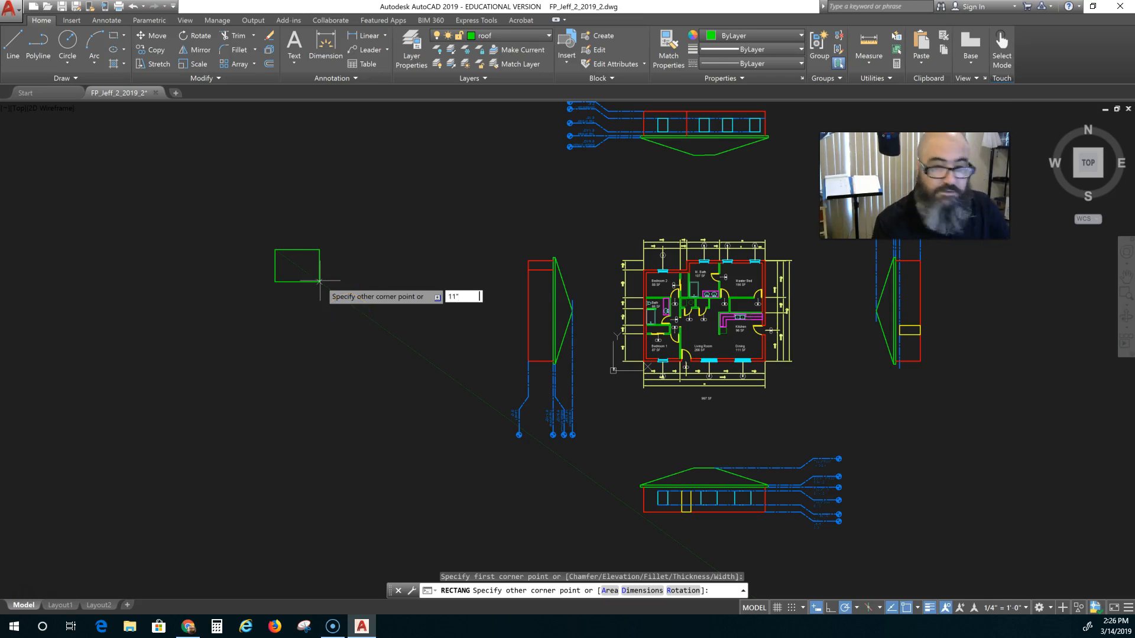
pyautogui.press('Escape')
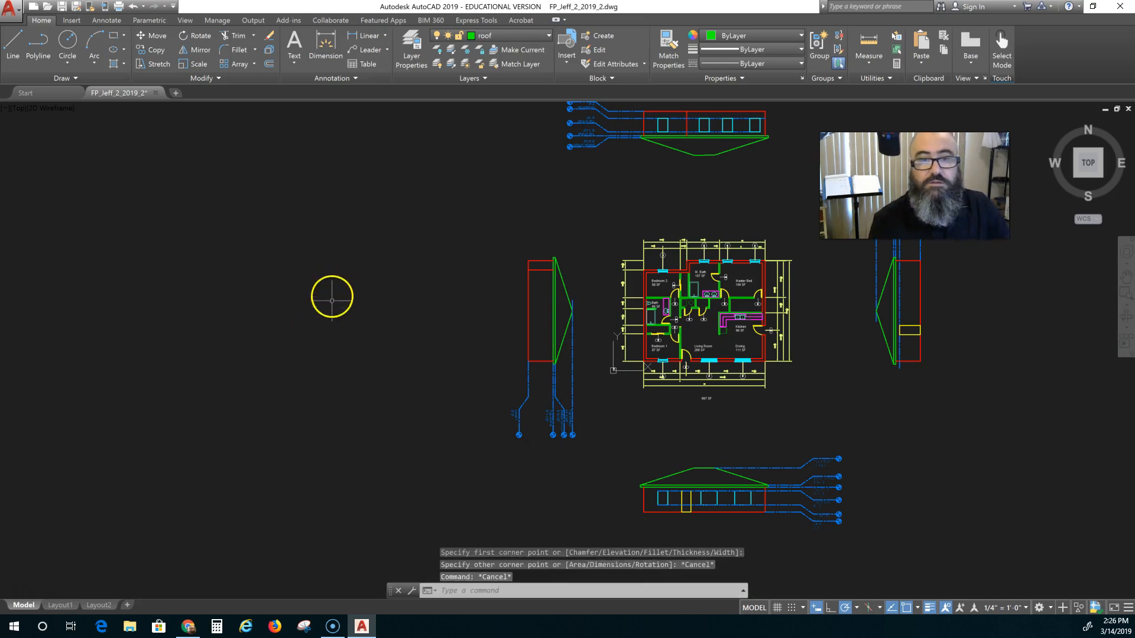
# Step: Draw a rectangle 11" wide by 8.5" high in the empty area left of the house elevations
pyautogui.click(114, 36)
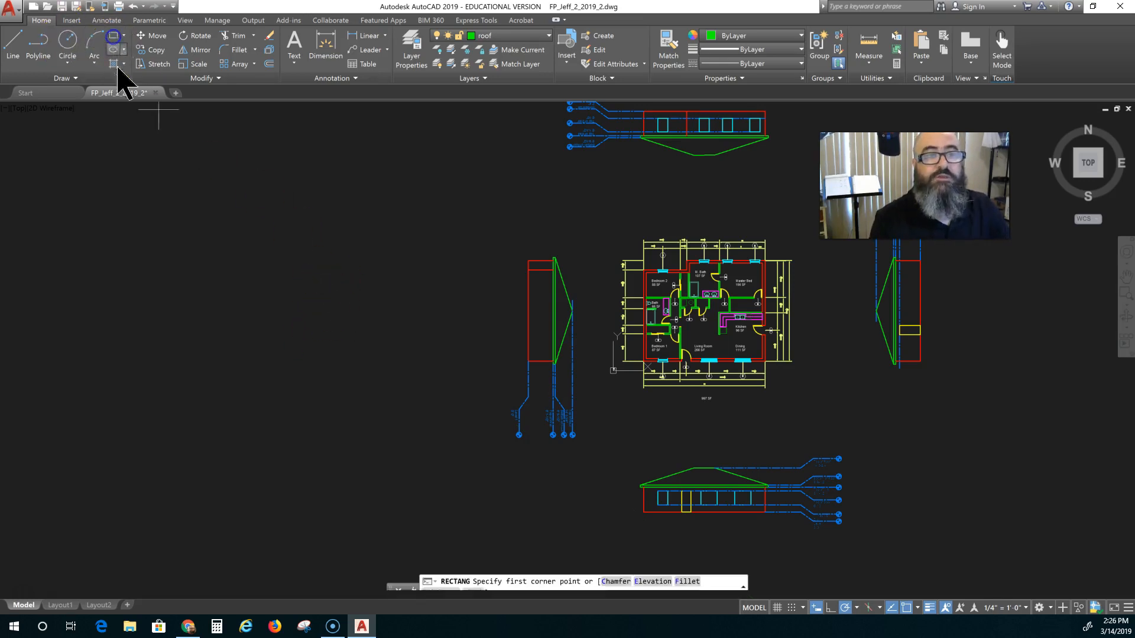
pyautogui.click(271, 260)
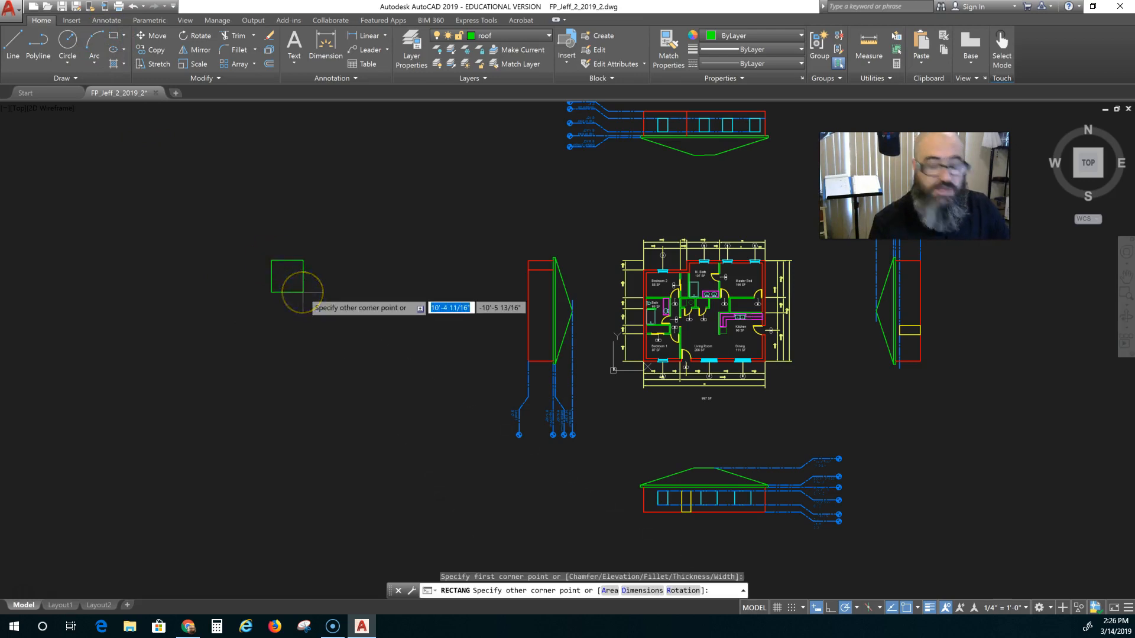
pyautogui.write("11'")
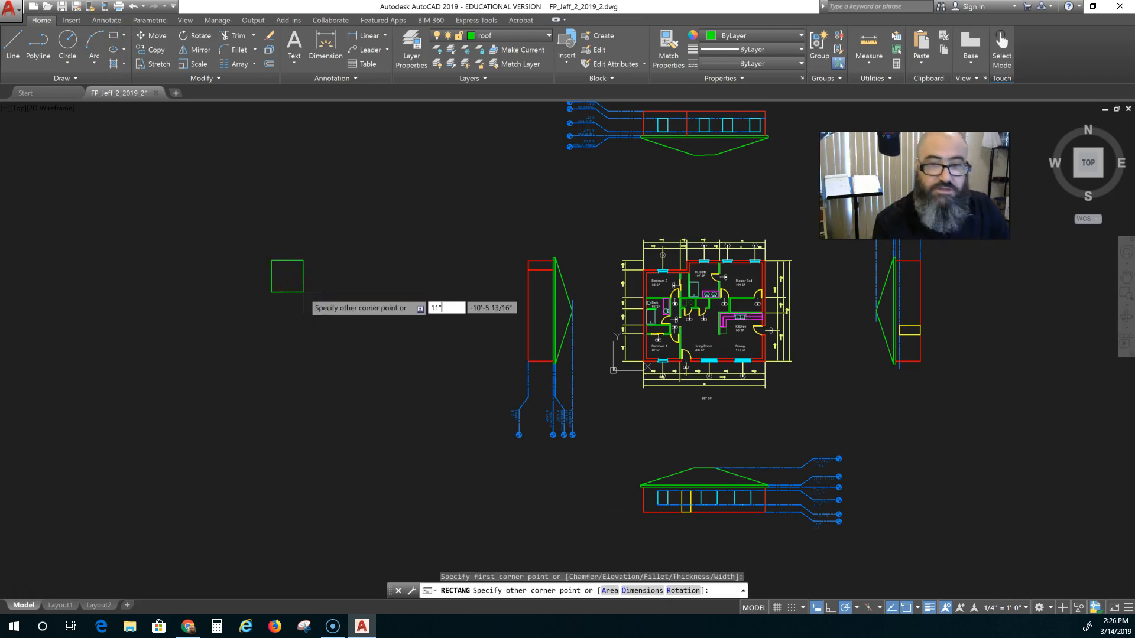
pyautogui.press('Tab')
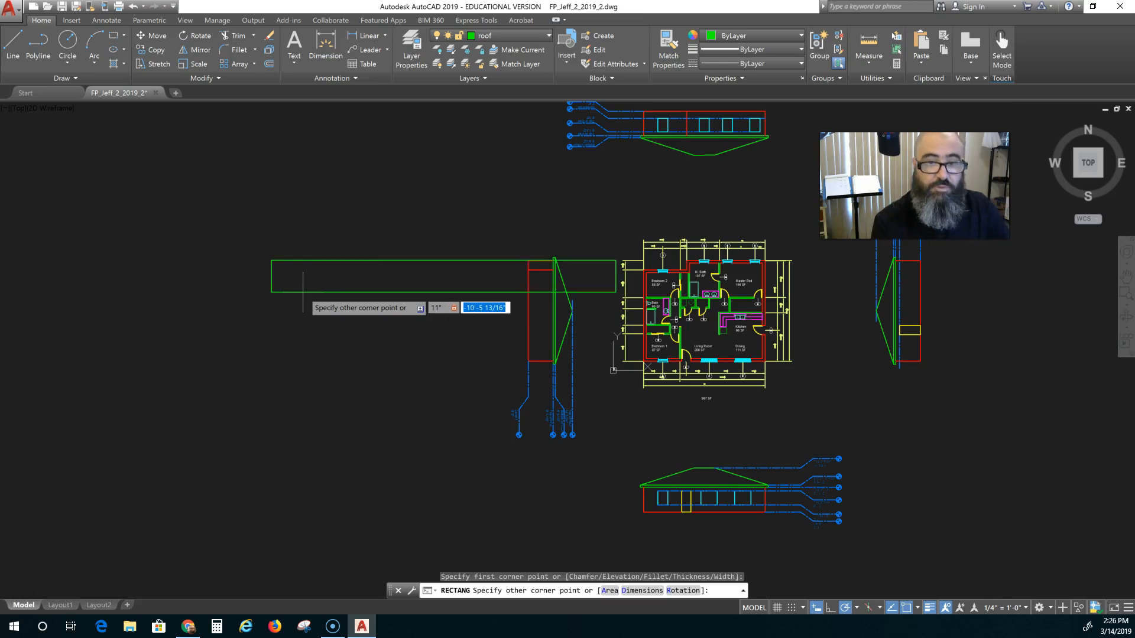
pyautogui.write('8.5')
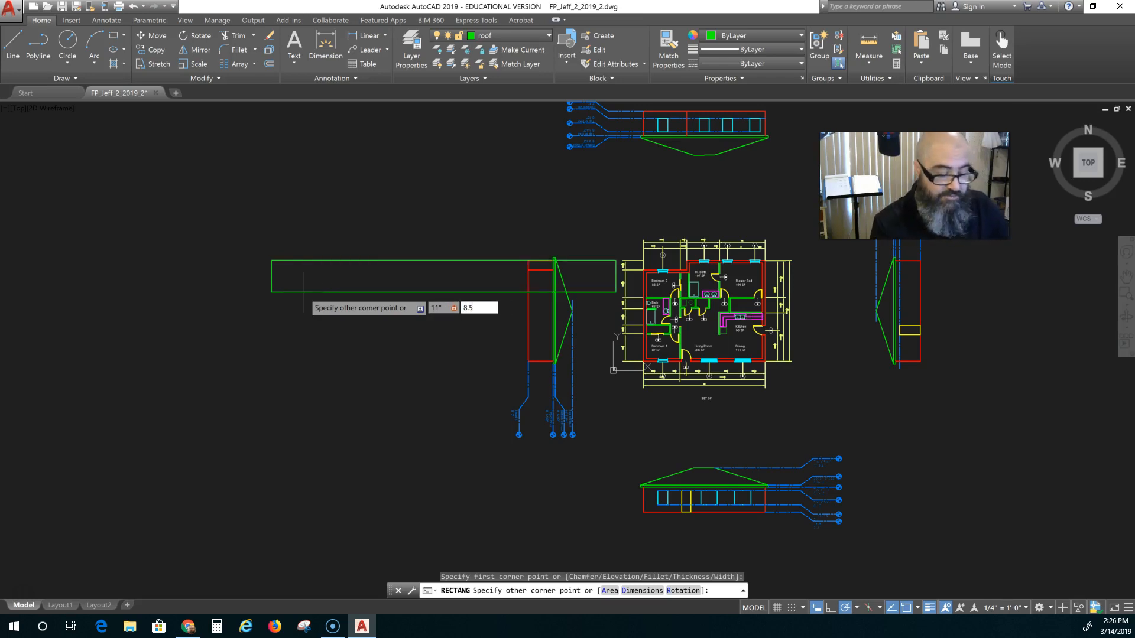
pyautogui.write('"')
pyautogui.press('Return')
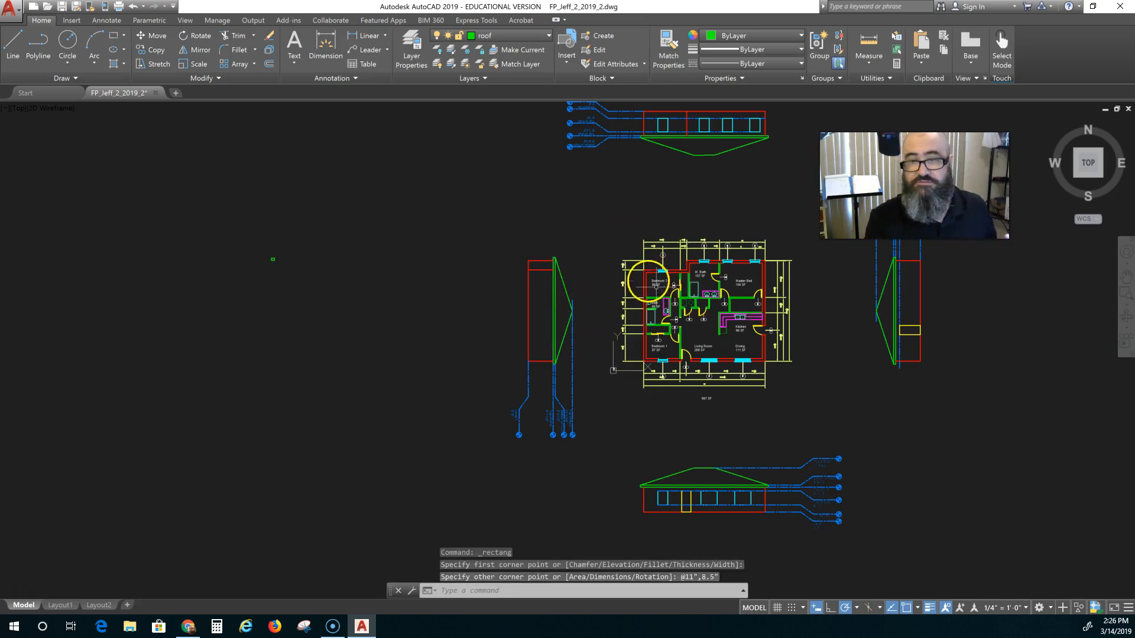
# Step: Offset the 11" by 8.5" rectangle inward by .25"
pyautogui.scroll(3, 252, 242)
pyautogui.scroll(3, 322, 302)
pyautogui.scroll(3, 292, 284)
pyautogui.moveTo(292, 285)
pyautogui.mouseDown(button='middle')
pyautogui.moveTo(375, 373)
pyautogui.moveTo(299, 397)
pyautogui.moveTo(132, 398)
pyautogui.mouseUp(button='middle')
pyautogui.scroll(8, 373, 364)
pyautogui.scroll(2, 299, 398)
pyautogui.scroll(2, 189, 389)
pyautogui.scroll(-2, 188, 388)
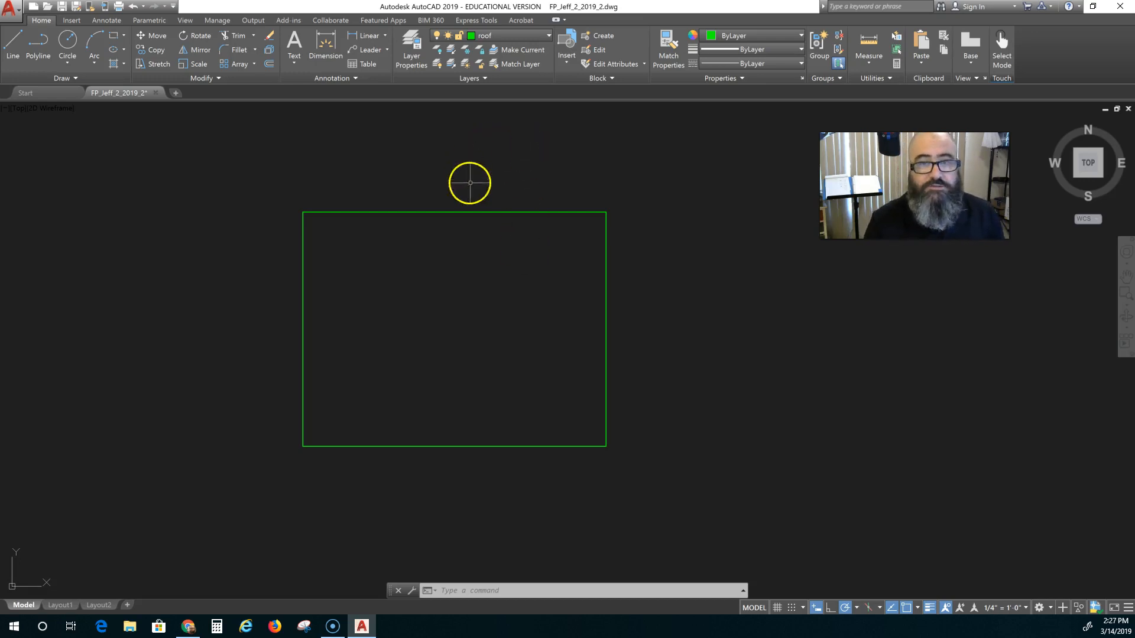
pyautogui.moveTo(456, 212)
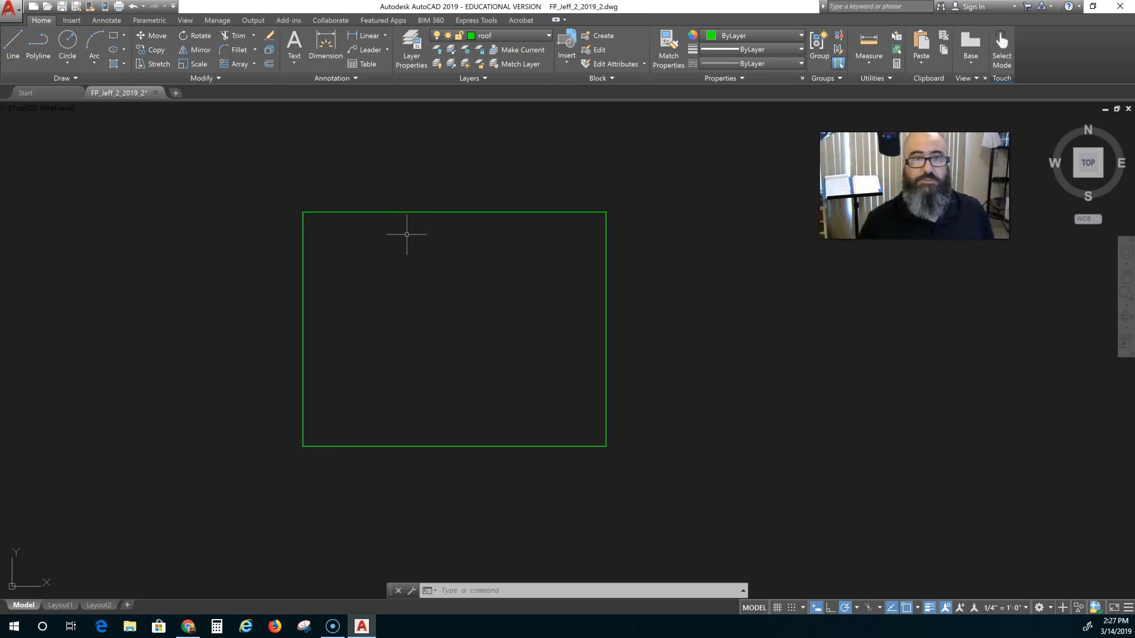
pyautogui.click(270, 64)
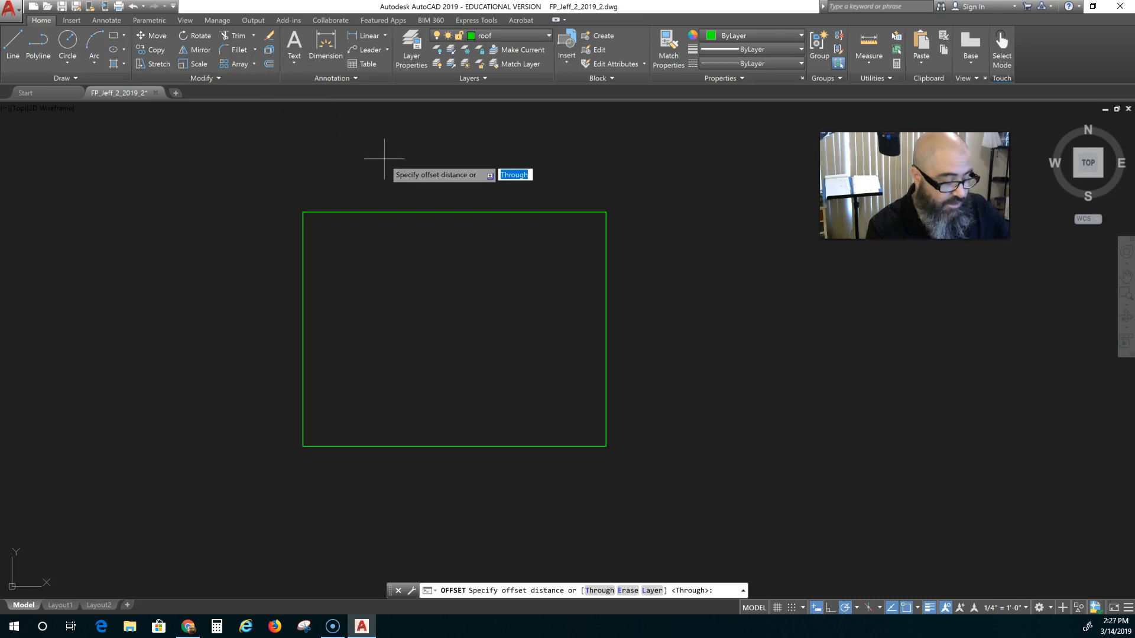
pyautogui.write('.25')
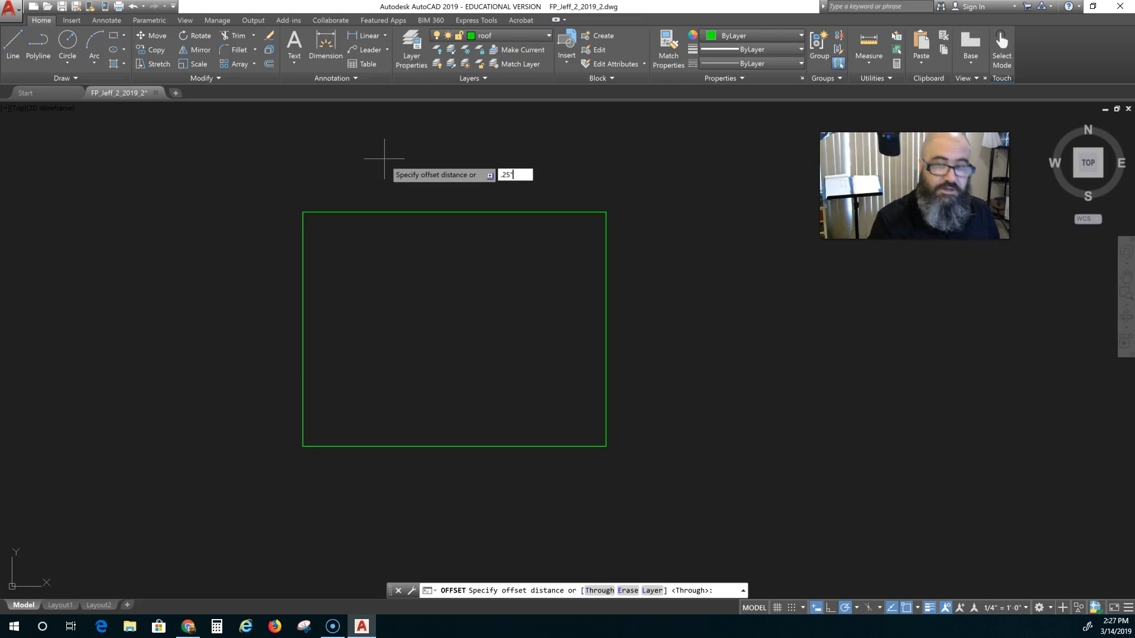
pyautogui.press('Return')
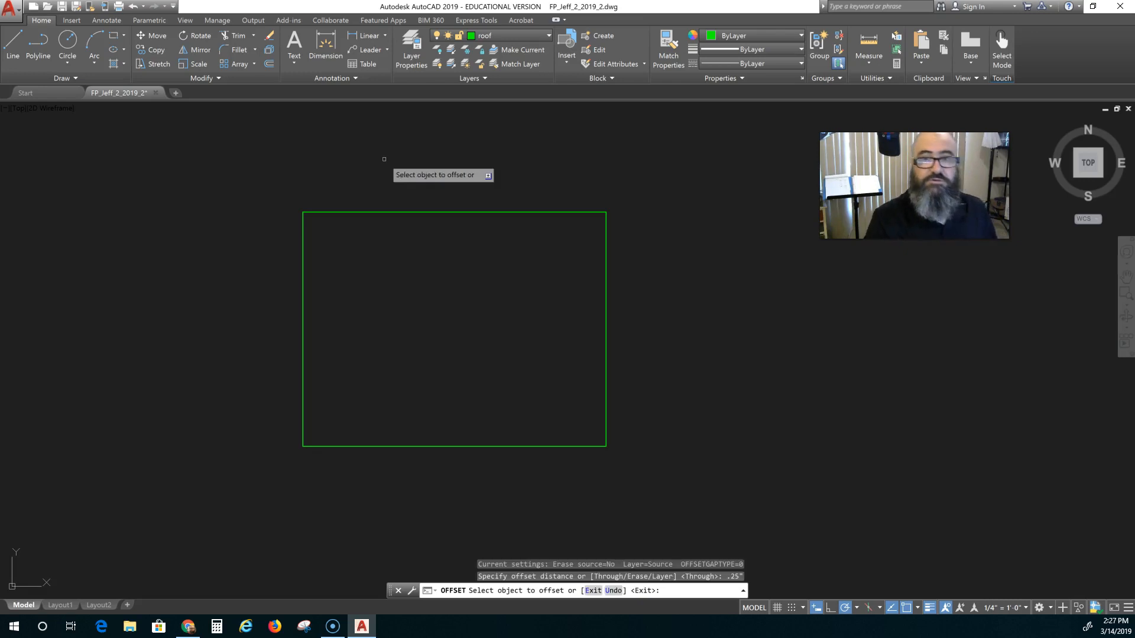
pyautogui.click(436, 212)
pyautogui.click(433, 309)
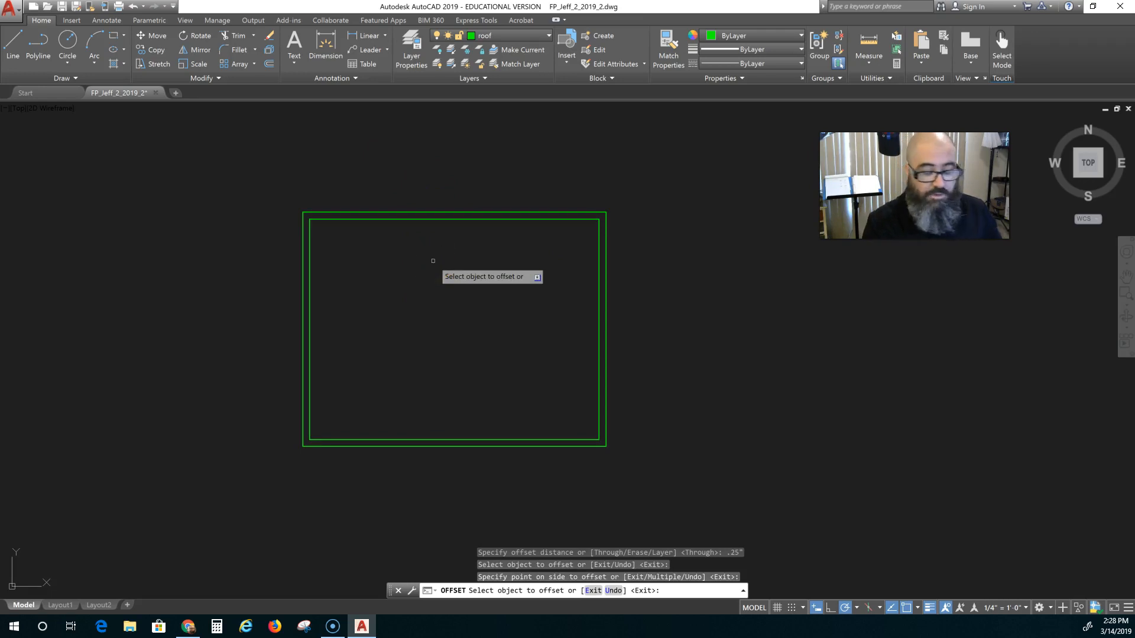
pyautogui.click(450, 284)
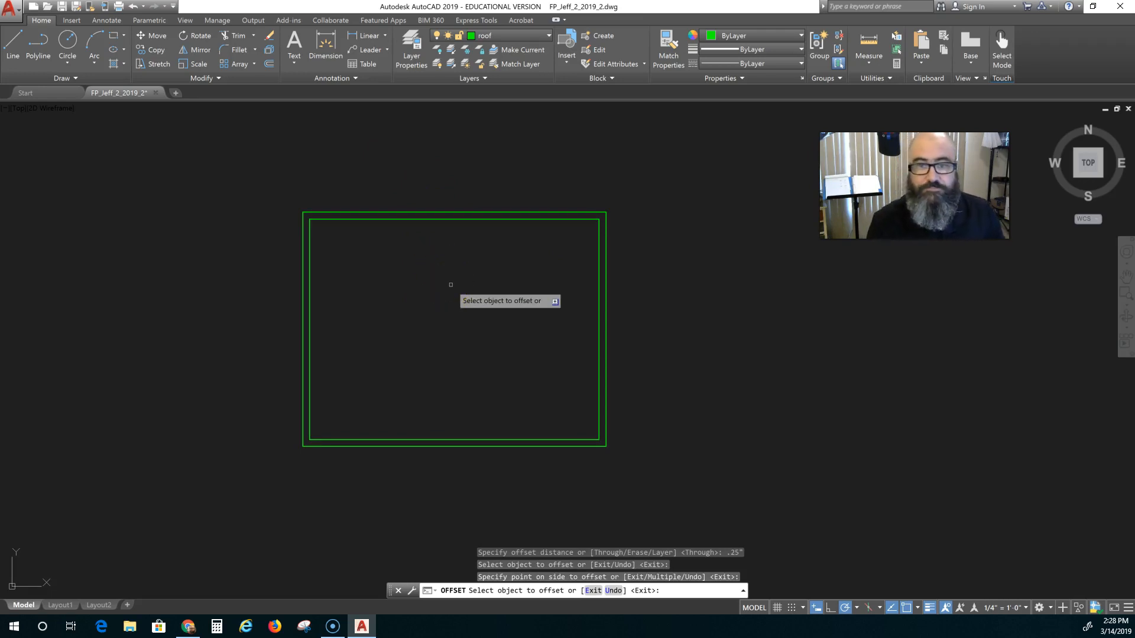
pyautogui.press('Escape')
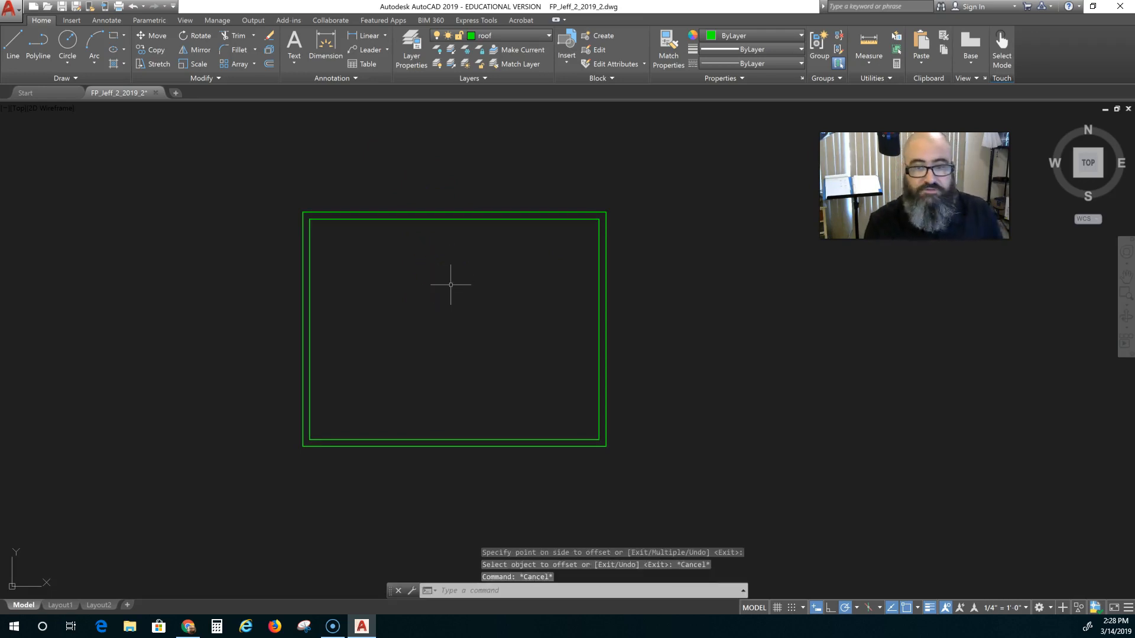
# Step: Erase the outer rectangle and explode the inner rectangle into separate lines
pyautogui.click(440, 211)
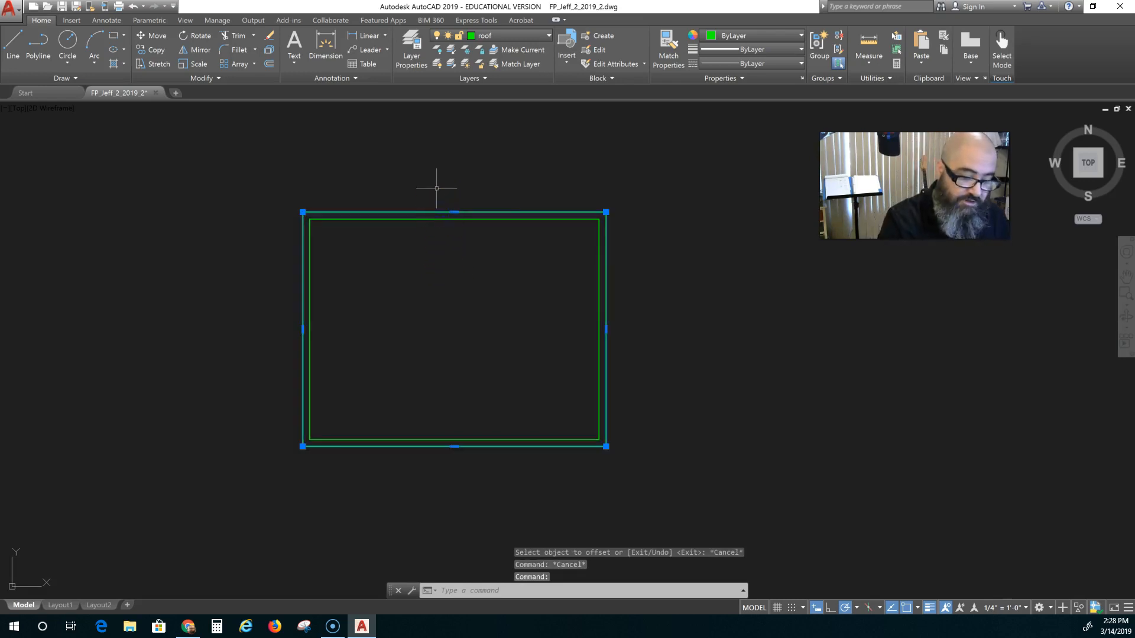
pyautogui.press('Delete')
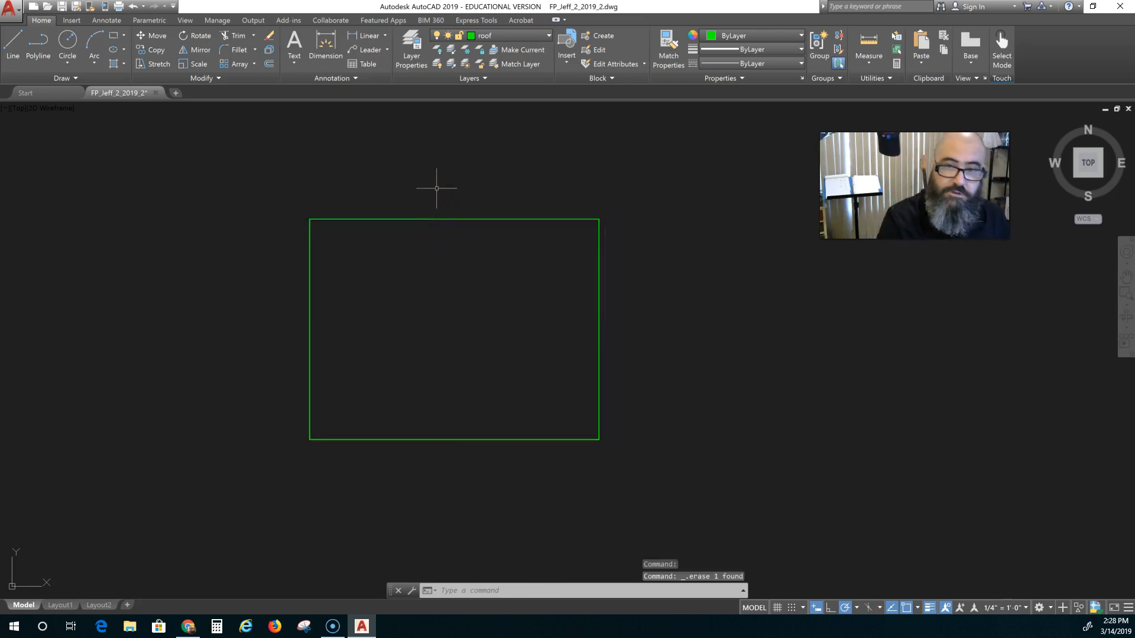
pyautogui.click(462, 219)
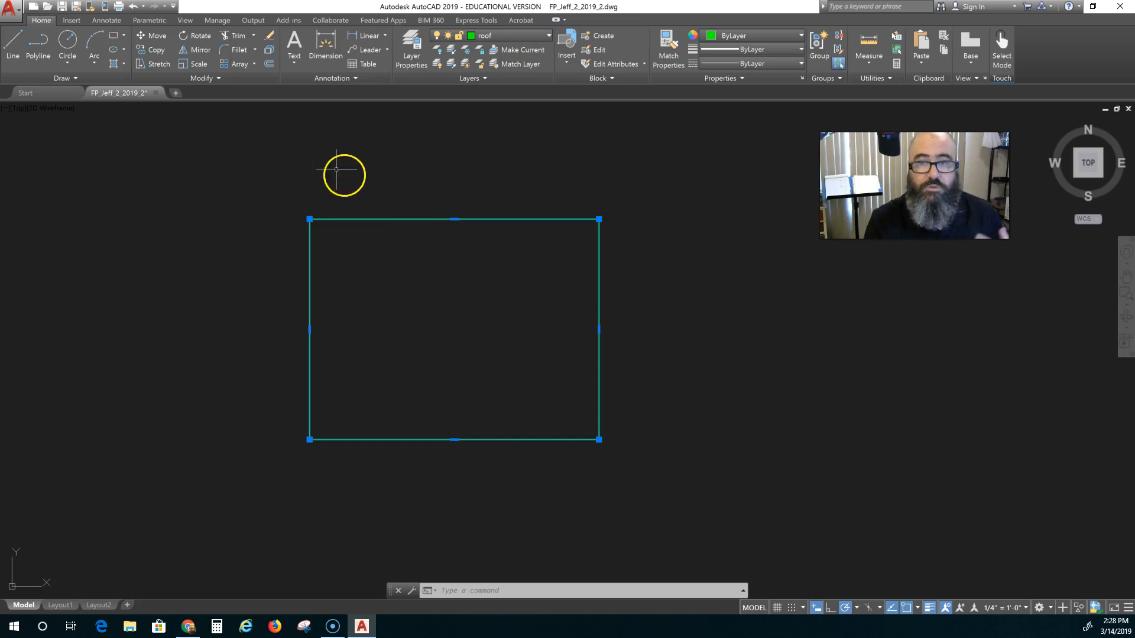
pyautogui.click(271, 50)
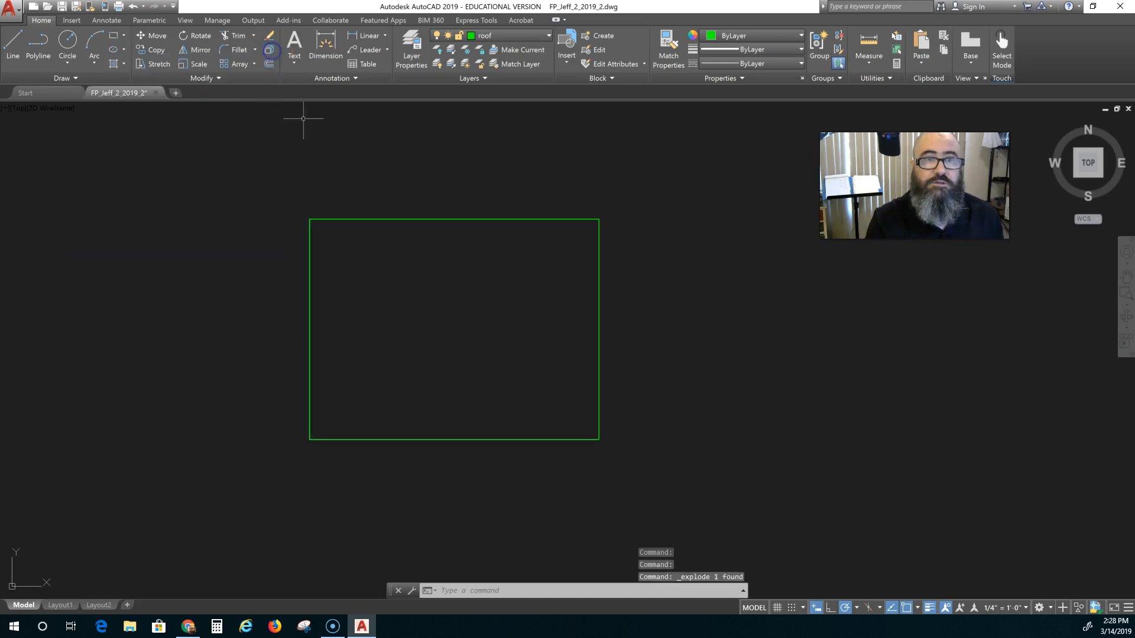
pyautogui.click(386, 218)
pyautogui.click(309, 272)
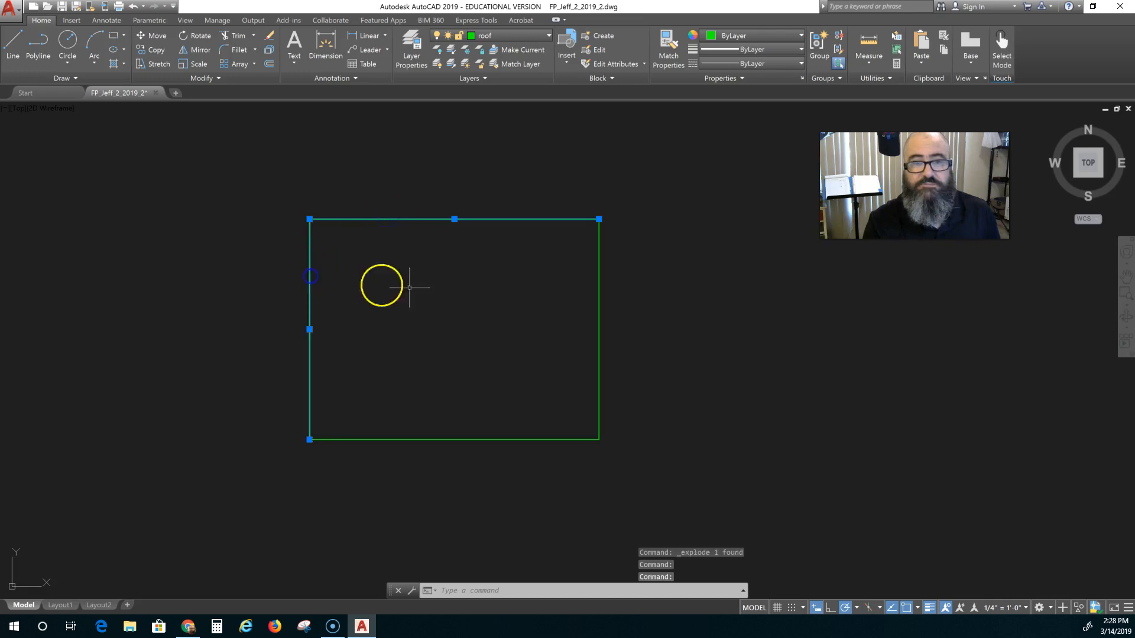
pyautogui.press('Escape')
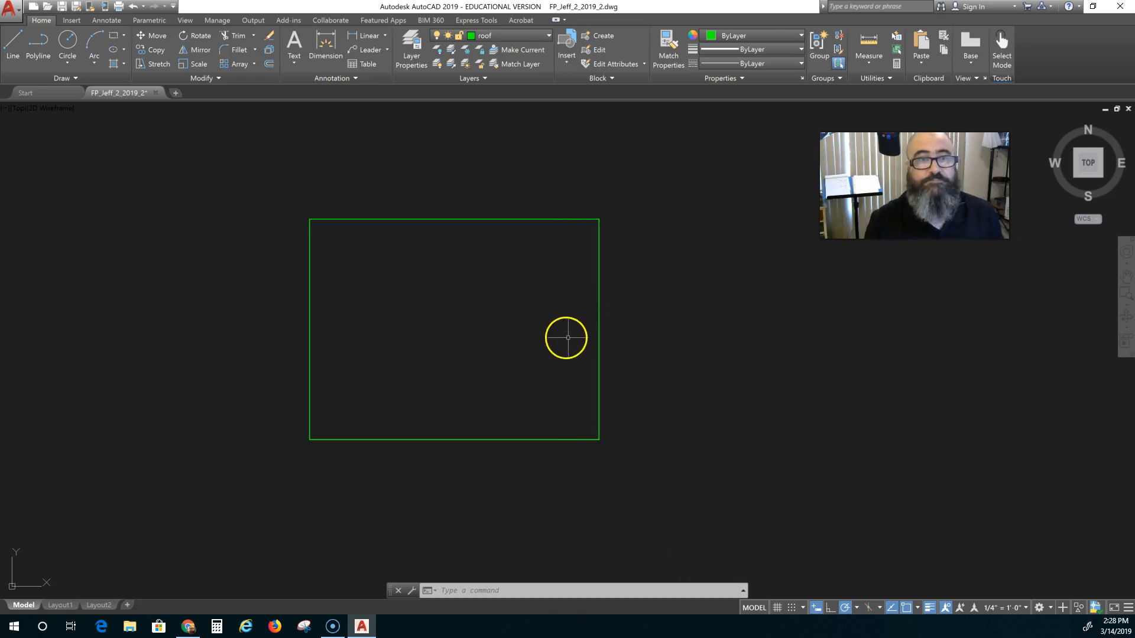
# Step: Offset the border's right edge 1" inward to form a vertical strip
pyautogui.click(269, 64)
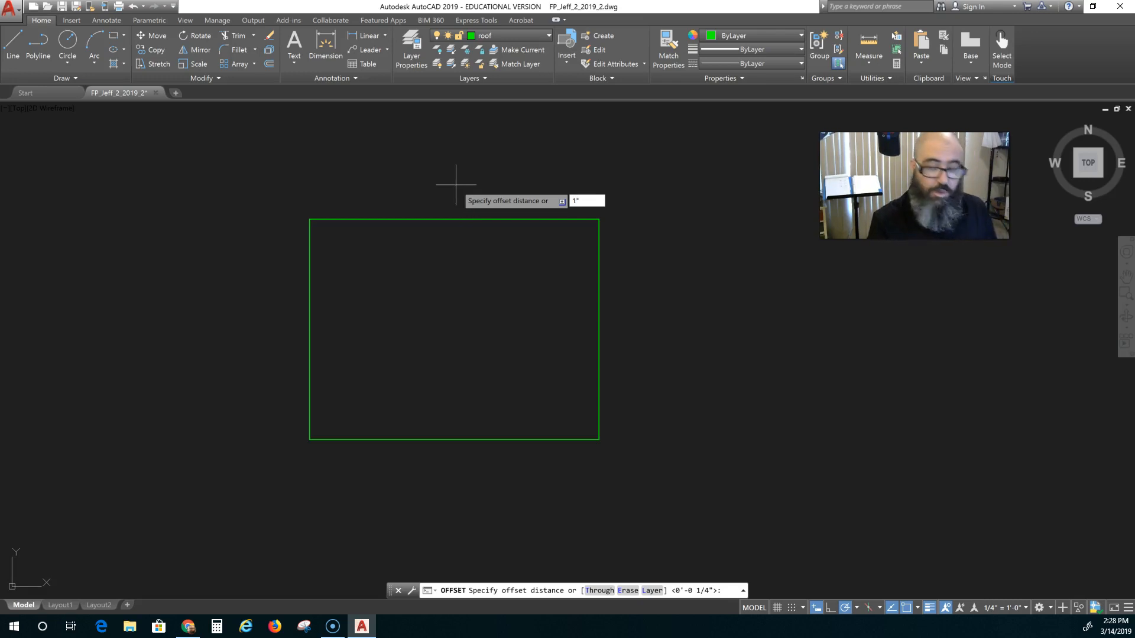
pyautogui.press('Return')
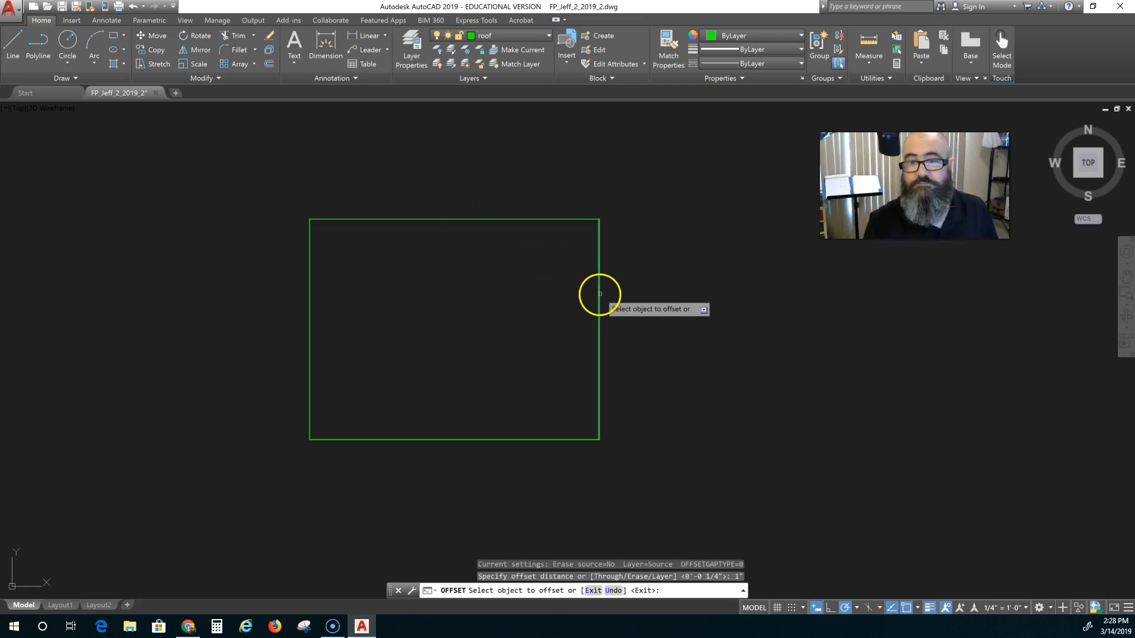
pyautogui.click(599, 295)
pyautogui.click(570, 298)
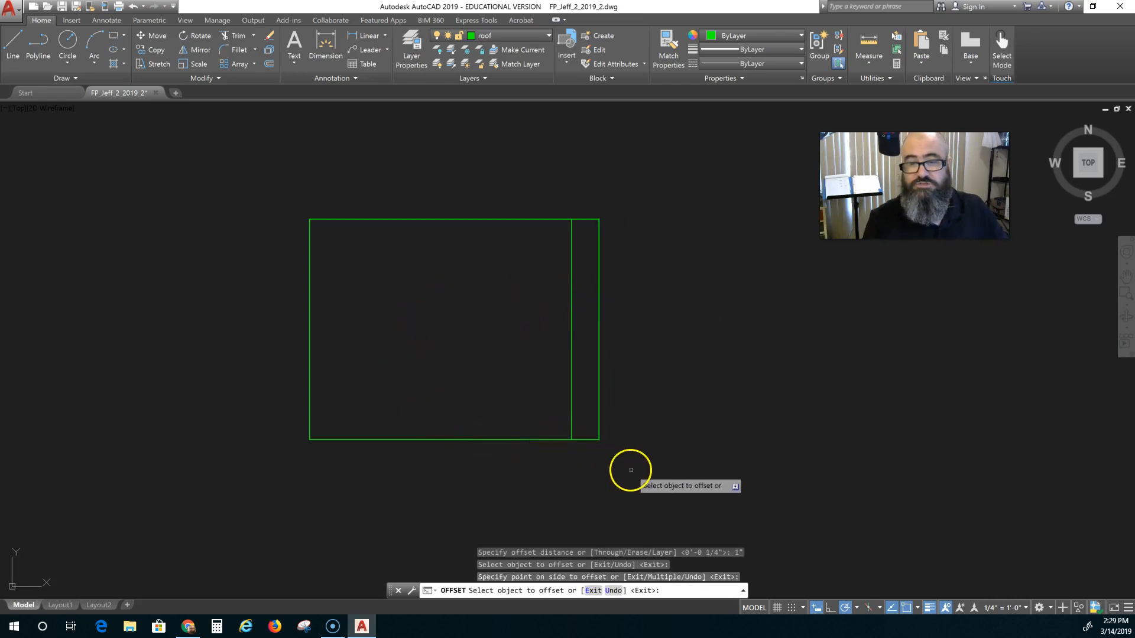
pyautogui.press('Escape')
pyautogui.scroll(2, 599, 441)
pyautogui.moveTo(558, 413); pyautogui.dragTo(457, 423, button='middle')
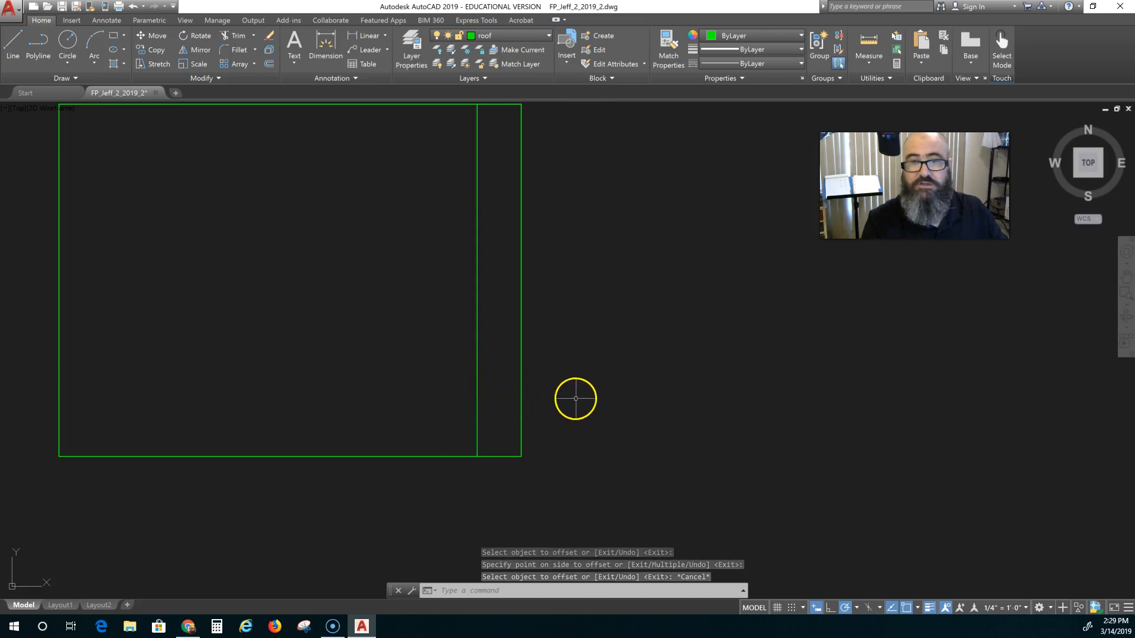
# Step: Offset the vertical strip's inner line repeatedly by .25" toward the border's right edge, dividing the strip into four columns
pyautogui.moveTo(345, 299); pyautogui.dragTo(348, 338, button='middle')
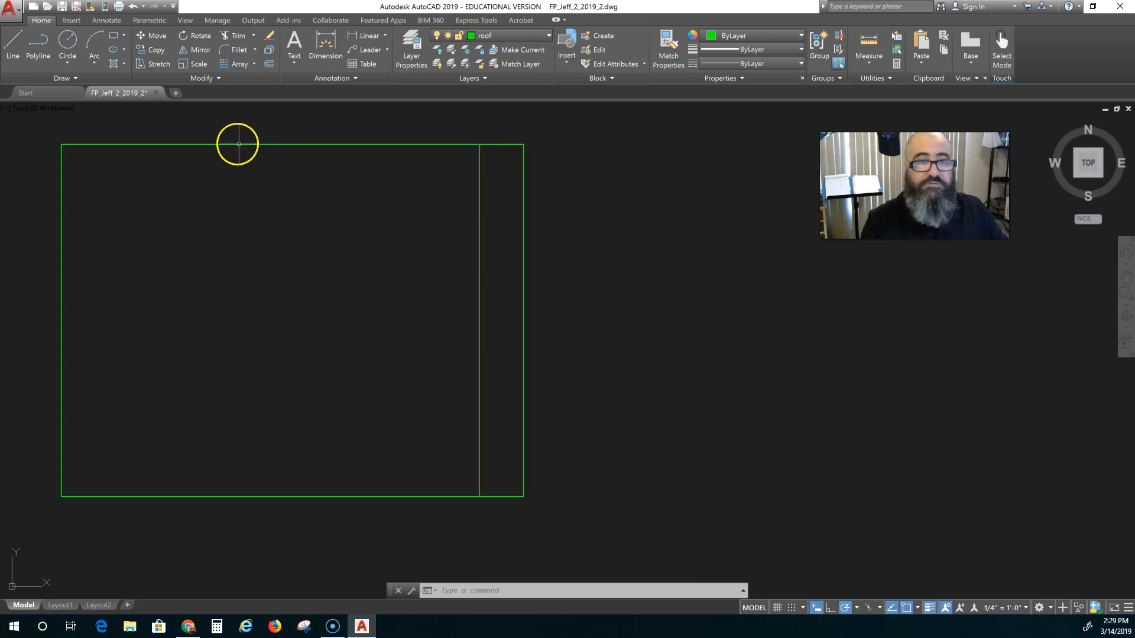
pyautogui.click(269, 63)
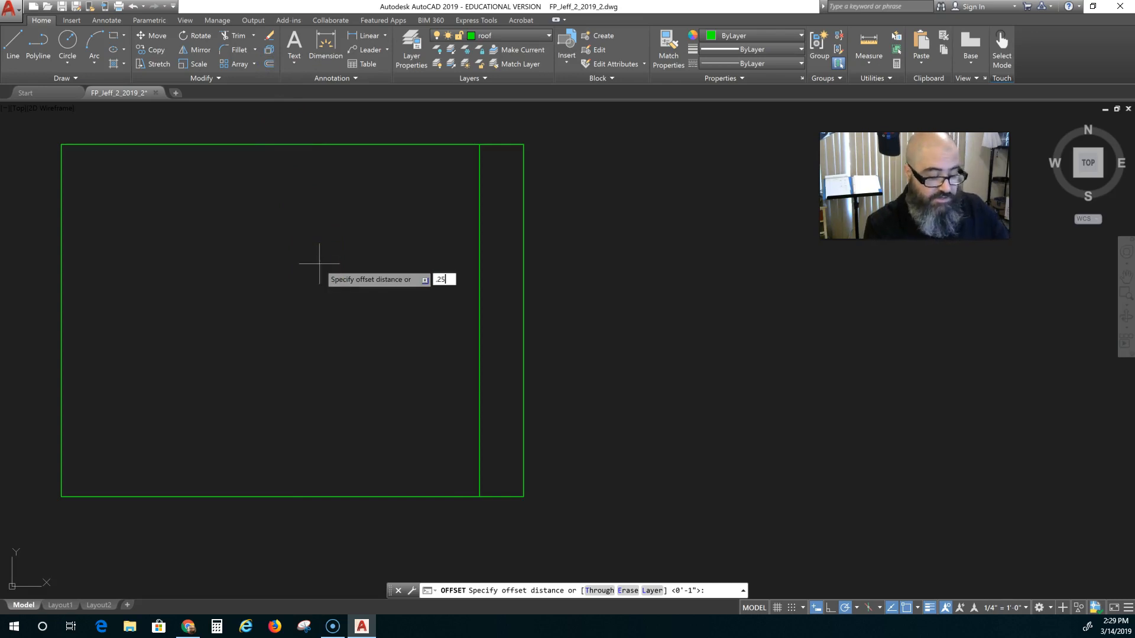
pyautogui.press('Return')
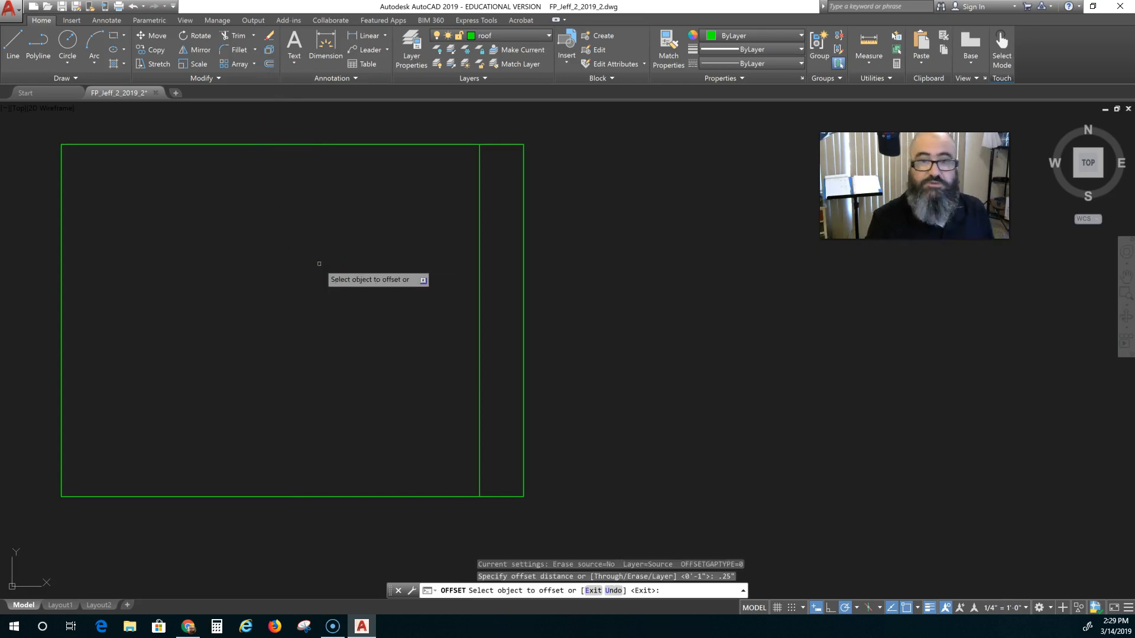
pyautogui.click(479, 306)
pyautogui.click(488, 309)
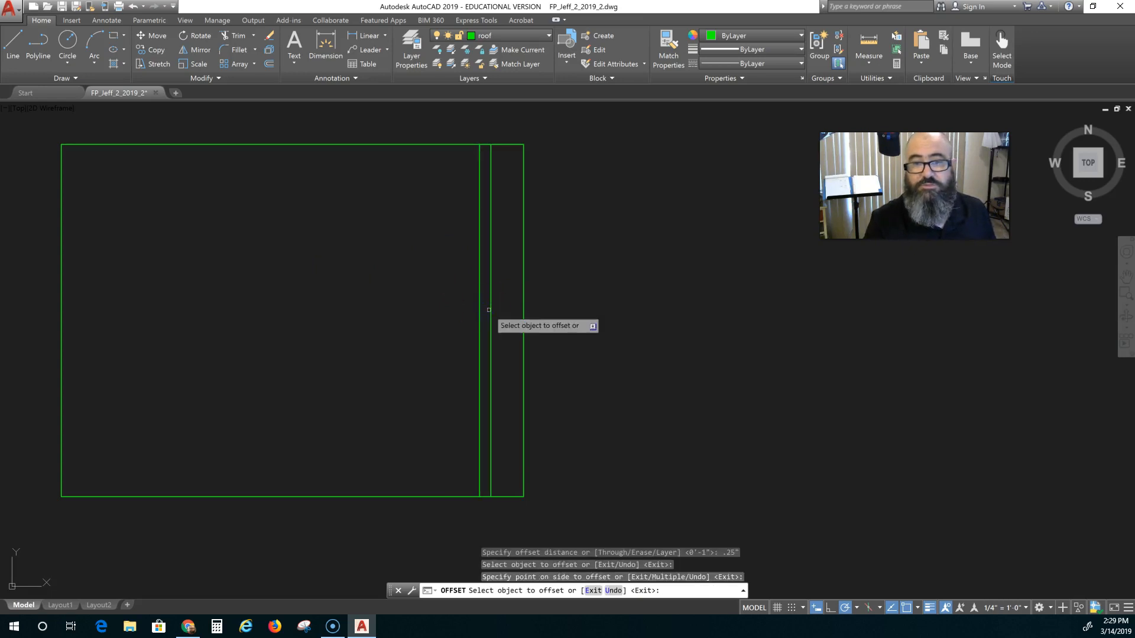
pyautogui.click(490, 308)
pyautogui.click(500, 313)
pyautogui.click(502, 312)
pyautogui.click(585, 343)
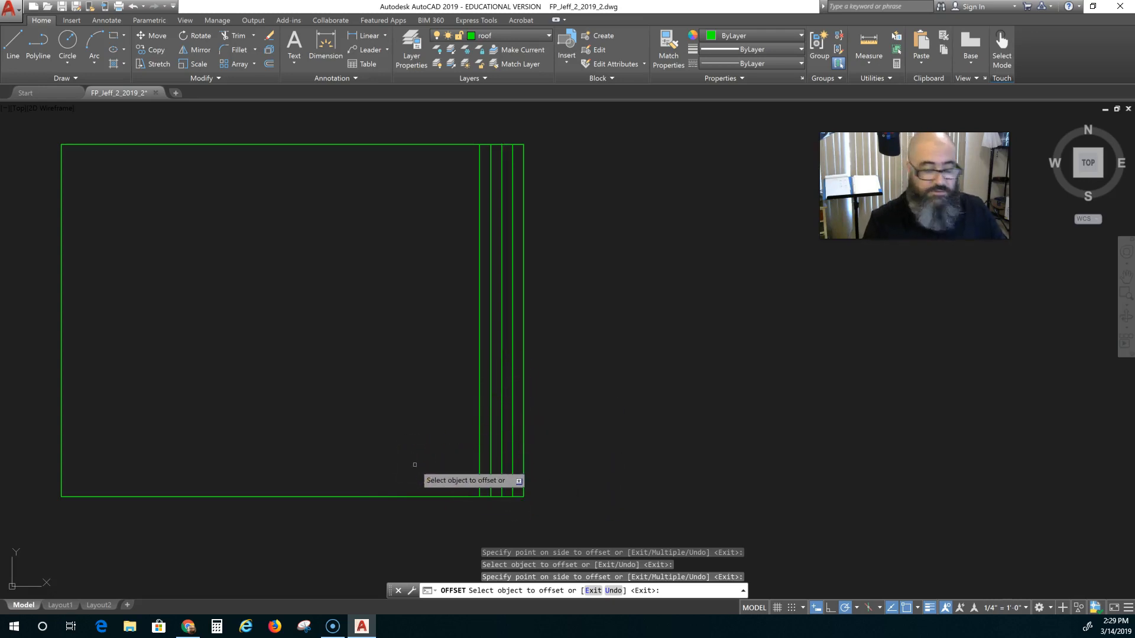
# Step: Offset the border's bottom line 3" upward
pyautogui.click(401, 495)
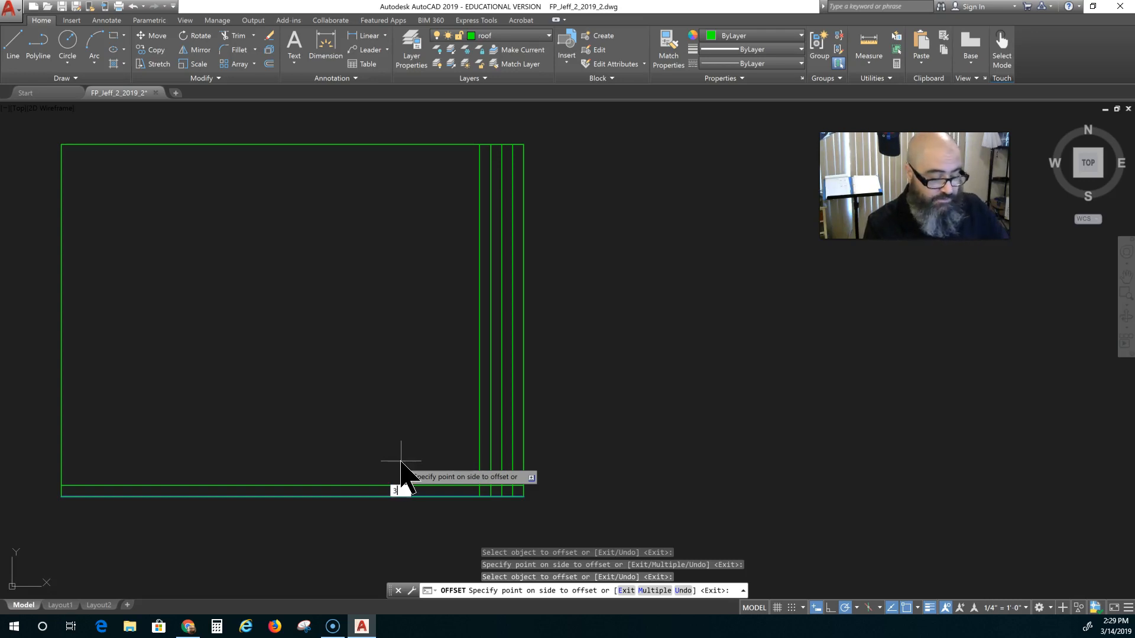
pyautogui.write('3"')
pyautogui.press('Return')
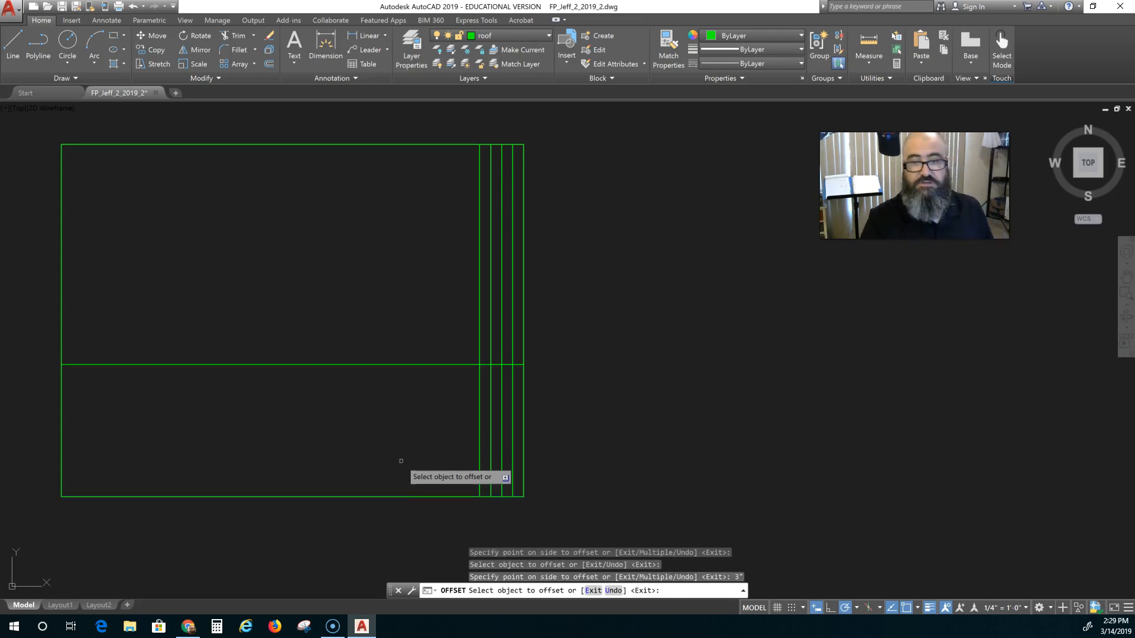
pyautogui.press('Escape')
pyautogui.press('Escape')
pyautogui.press('Escape')
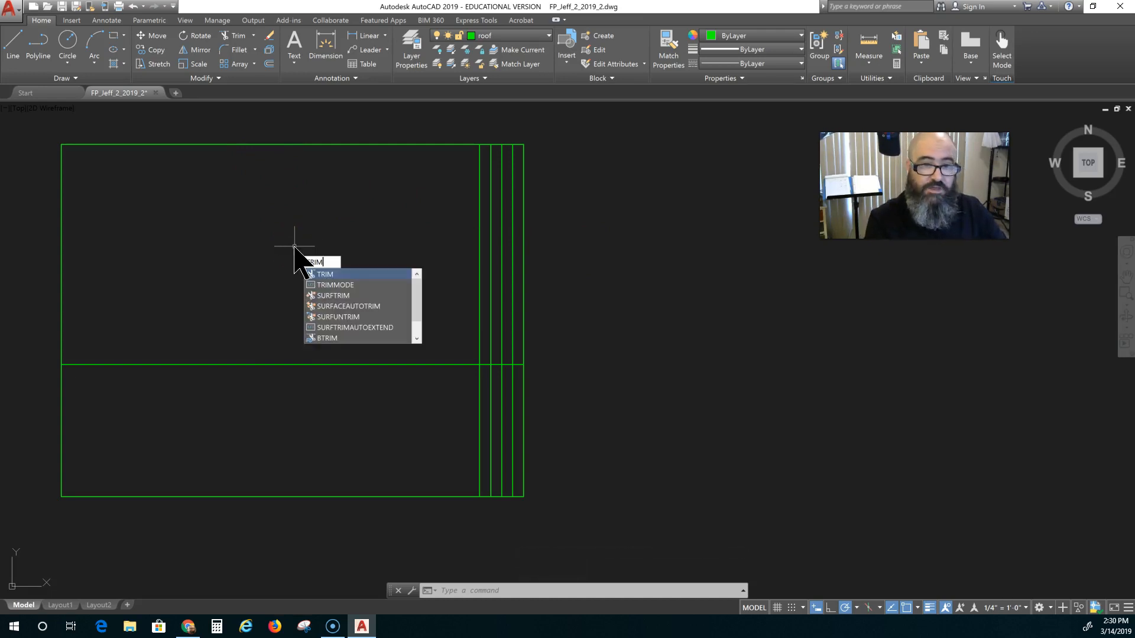
# Step: Trim the three column lines above the 3" line and the part of that line left of the strip
pyautogui.click(325, 274)
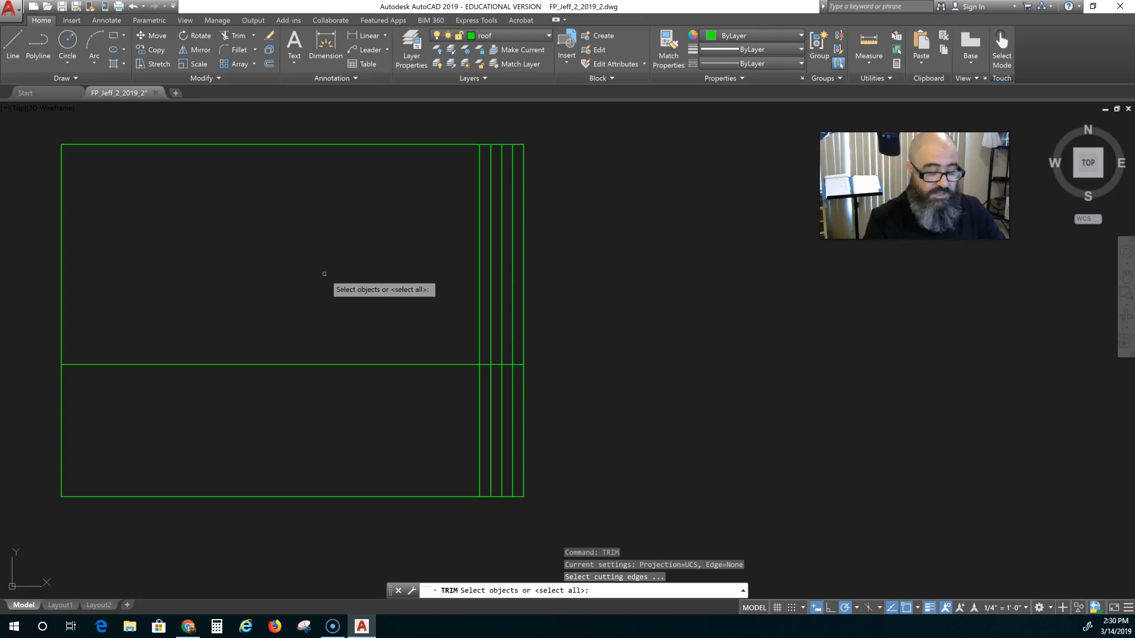
pyautogui.press('Return')
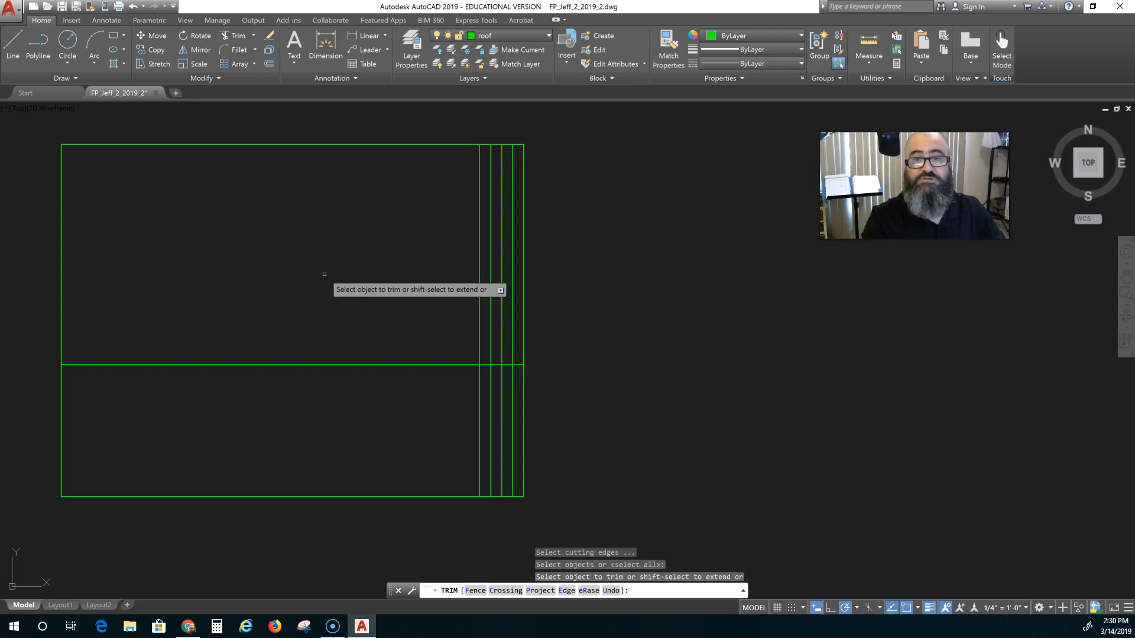
pyautogui.click(520, 288)
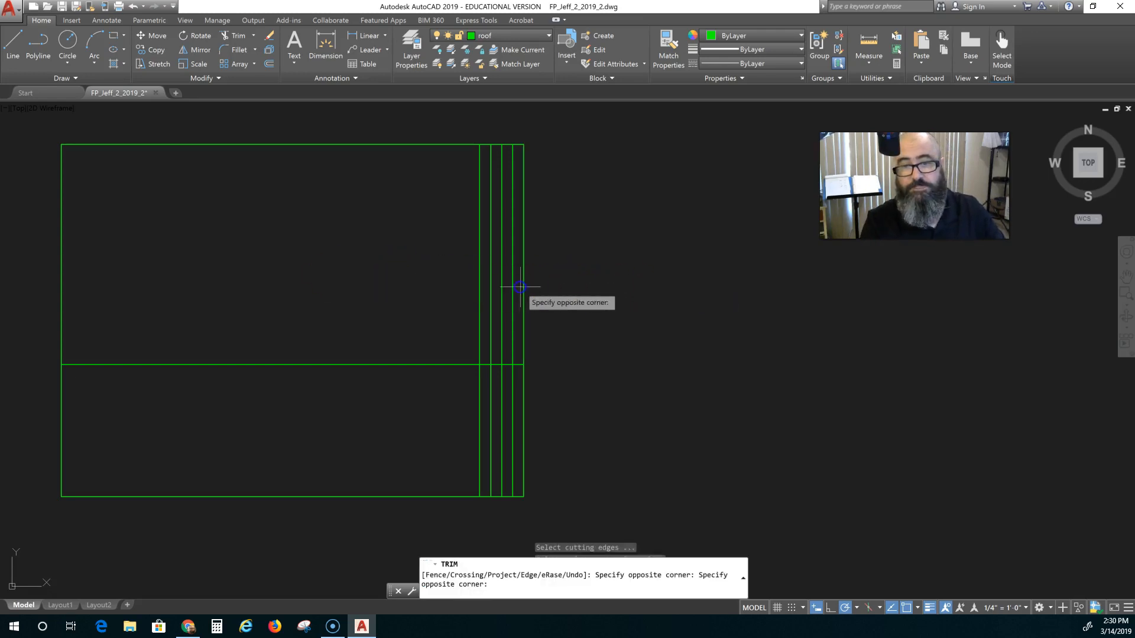
pyautogui.click(486, 314)
pyautogui.click(368, 345)
pyautogui.click(337, 400)
pyautogui.press('Escape')
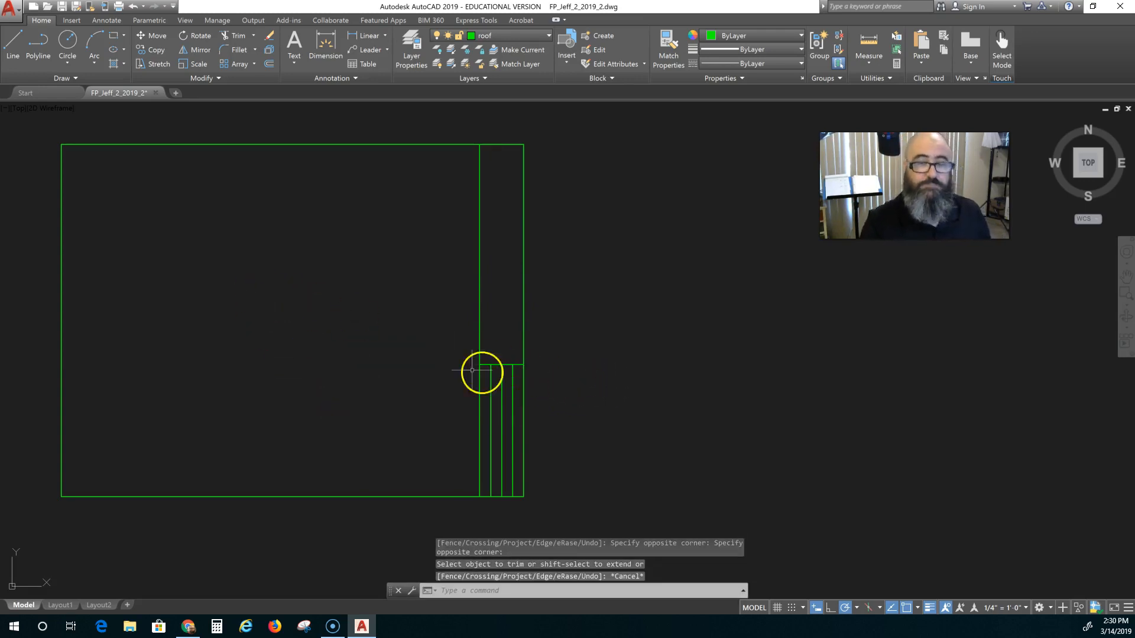
# Step: Rotate the top view so west points up and the sheet border's strip runs horizontally
pyautogui.scroll(-4, 444, 363)
pyautogui.moveTo(449, 362); pyautogui.dragTo(420, 328, button='middle')
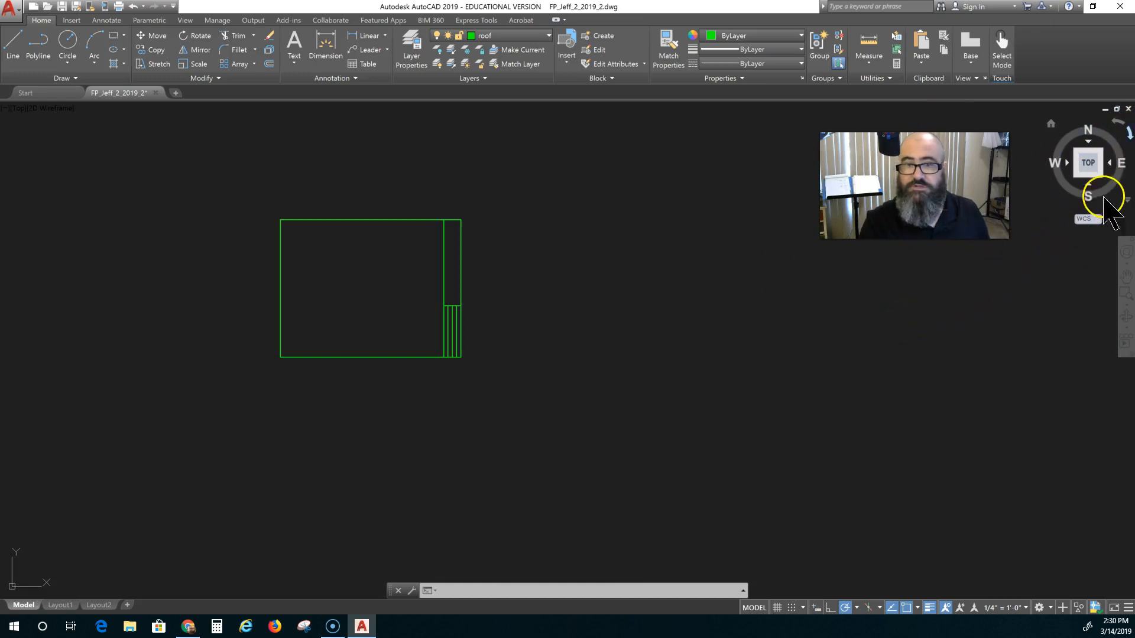
pyautogui.keyDown('shift'); pyautogui.moveTo(801, 284); pyautogui.dragTo(655, 225, button='middle'); pyautogui.keyUp('shift')
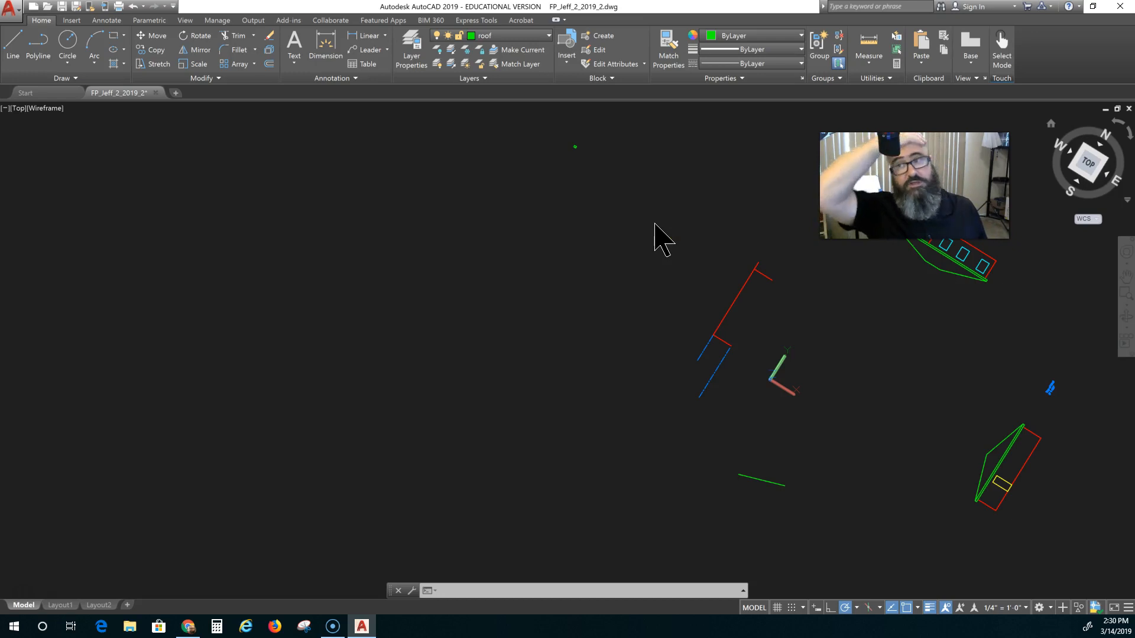
pyautogui.hotkey('ctrl', 'z')
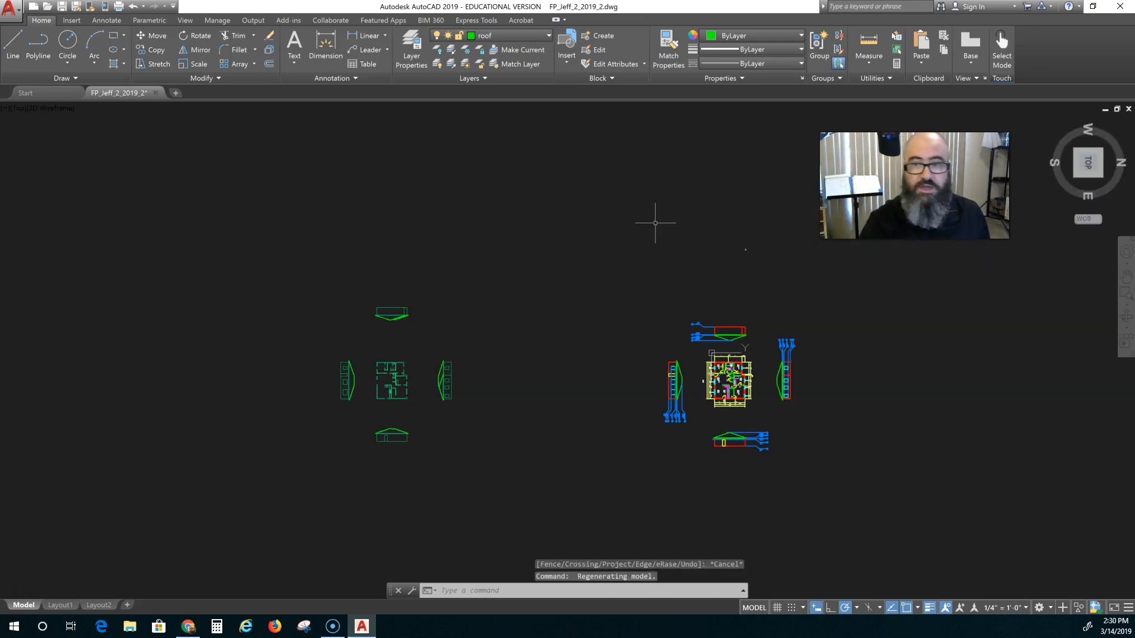
pyautogui.scroll(10, 780, 251)
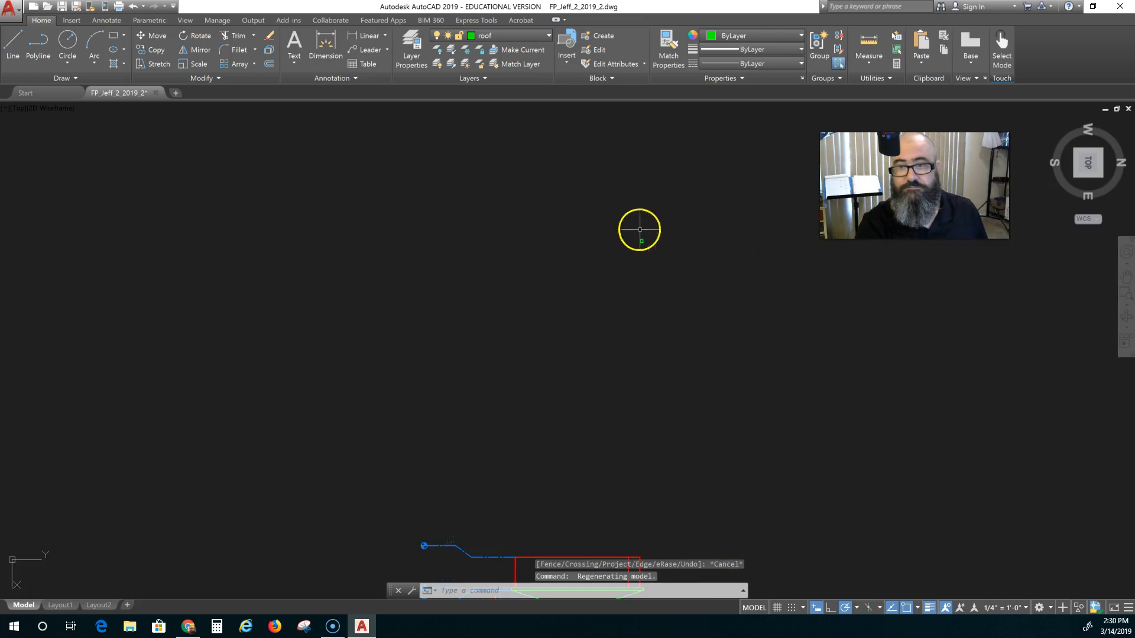
pyautogui.scroll(8, 700, 292)
pyautogui.moveTo(615, 260); pyautogui.dragTo(650, 357, button='middle')
pyautogui.scroll(2, 558, 304)
pyautogui.scroll(4, 559, 304)
pyautogui.moveTo(562, 304)
pyautogui.mouseDown(button='middle')
pyautogui.moveTo(554, 412)
pyautogui.moveTo(514, 383)
pyautogui.mouseUp(button='middle')
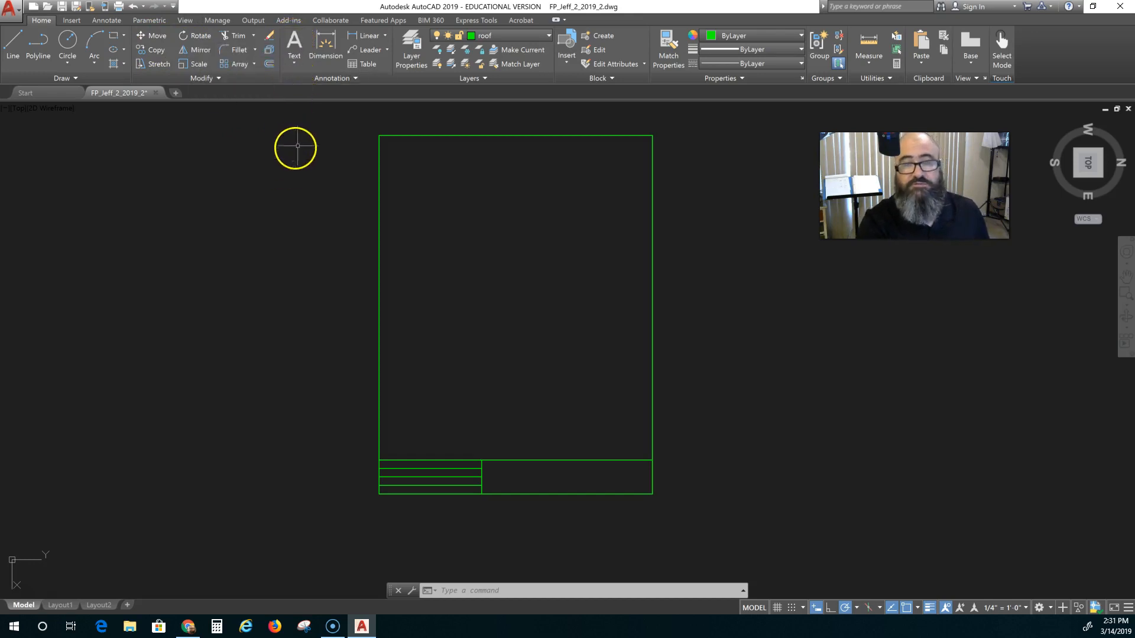
# Step: Set Annotative as the current text style
pyautogui.click(325, 77)
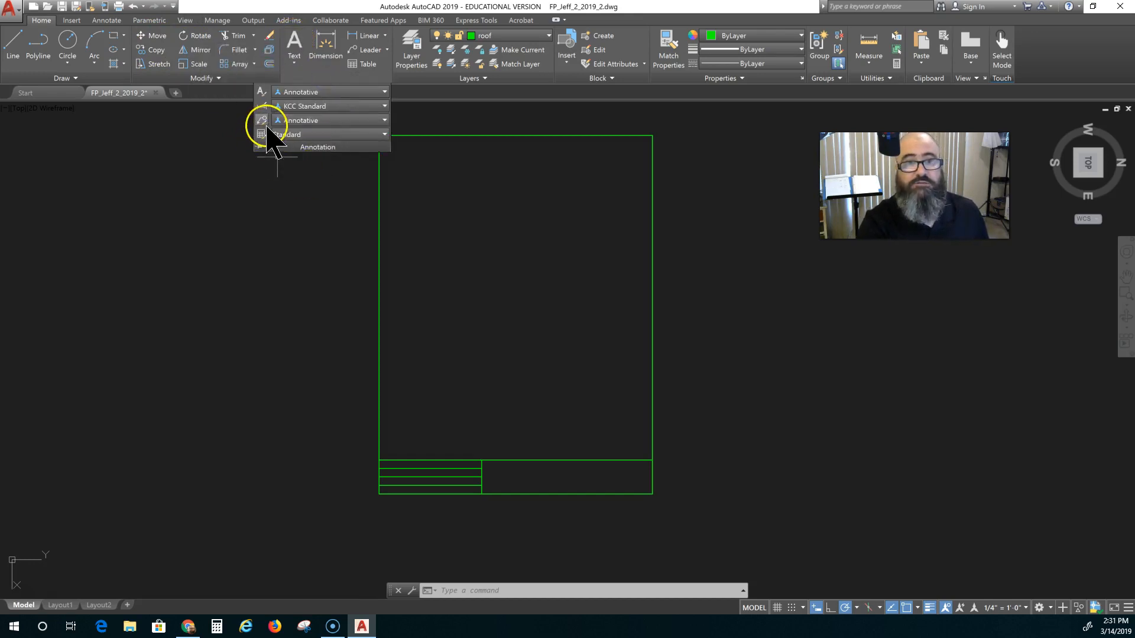
pyautogui.click(261, 92)
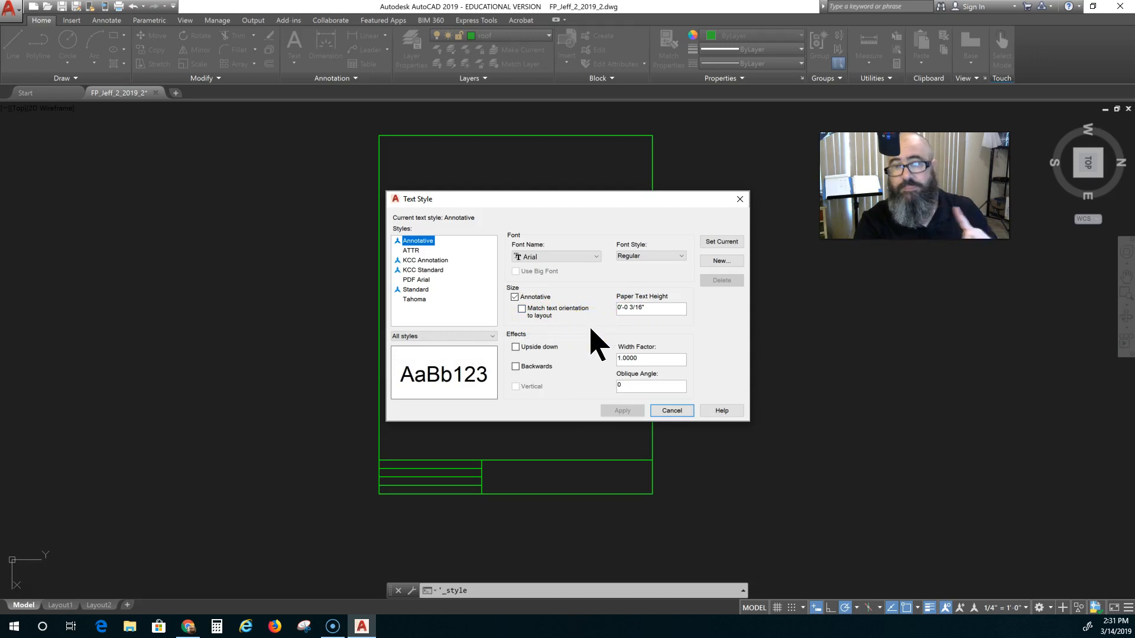
pyautogui.click(418, 289)
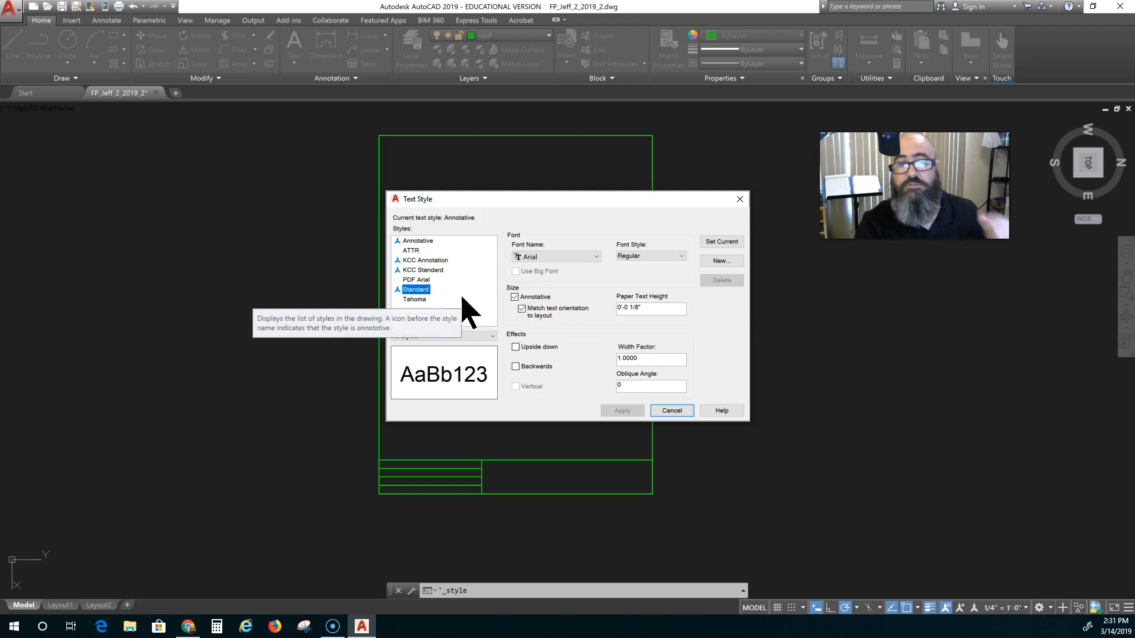
pyautogui.click(418, 241)
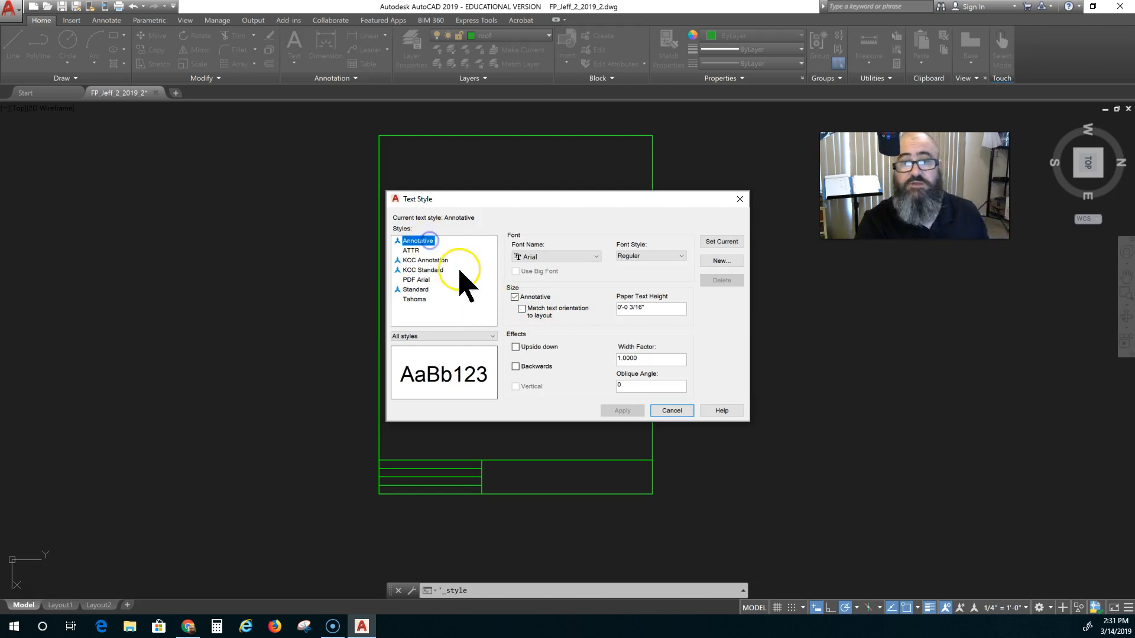
pyautogui.click(719, 243)
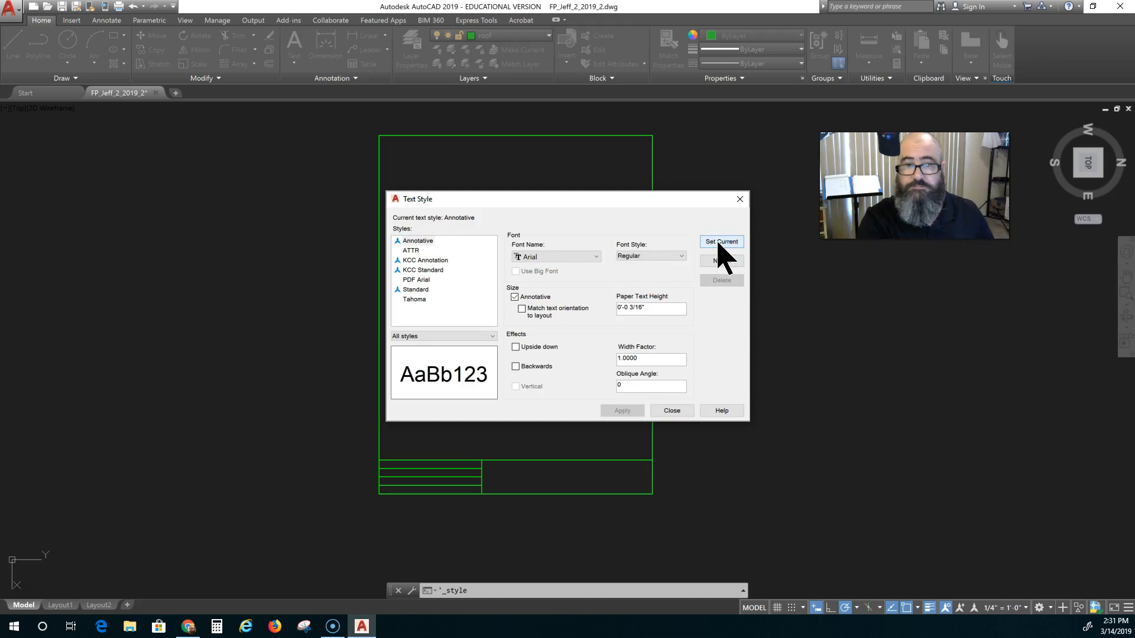
pyautogui.click(634, 310)
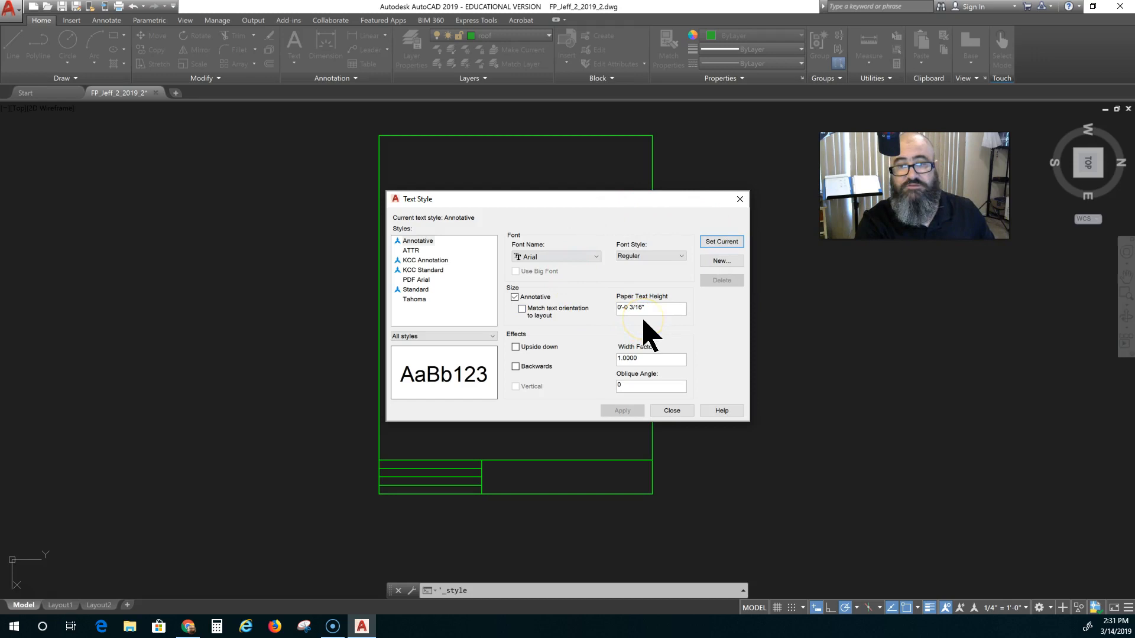
pyautogui.click(685, 419)
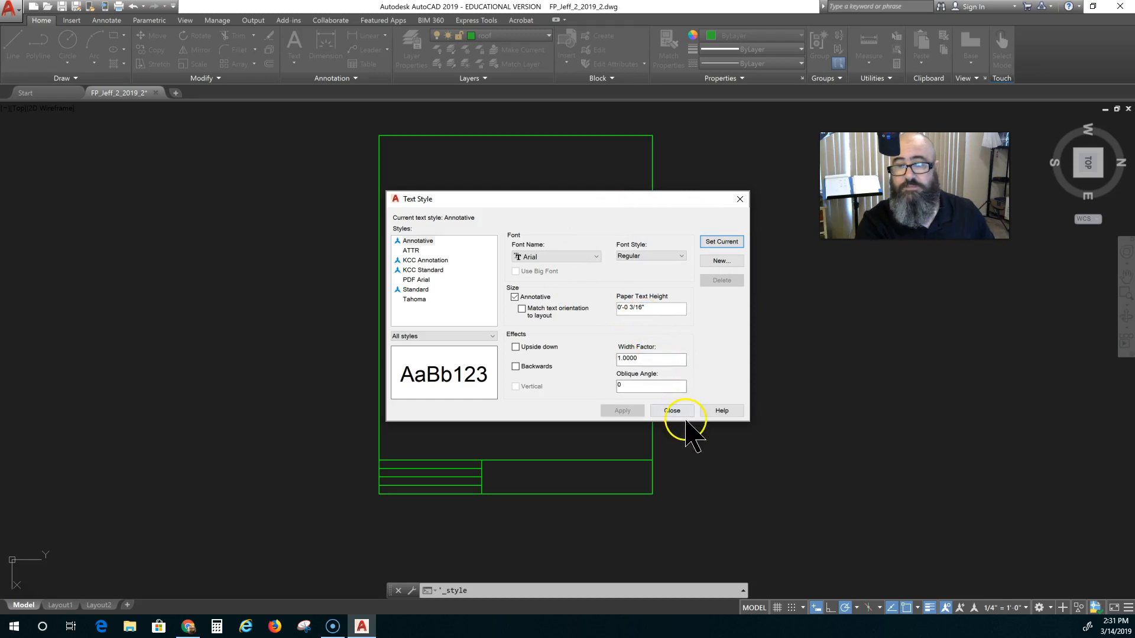
pyautogui.click(673, 412)
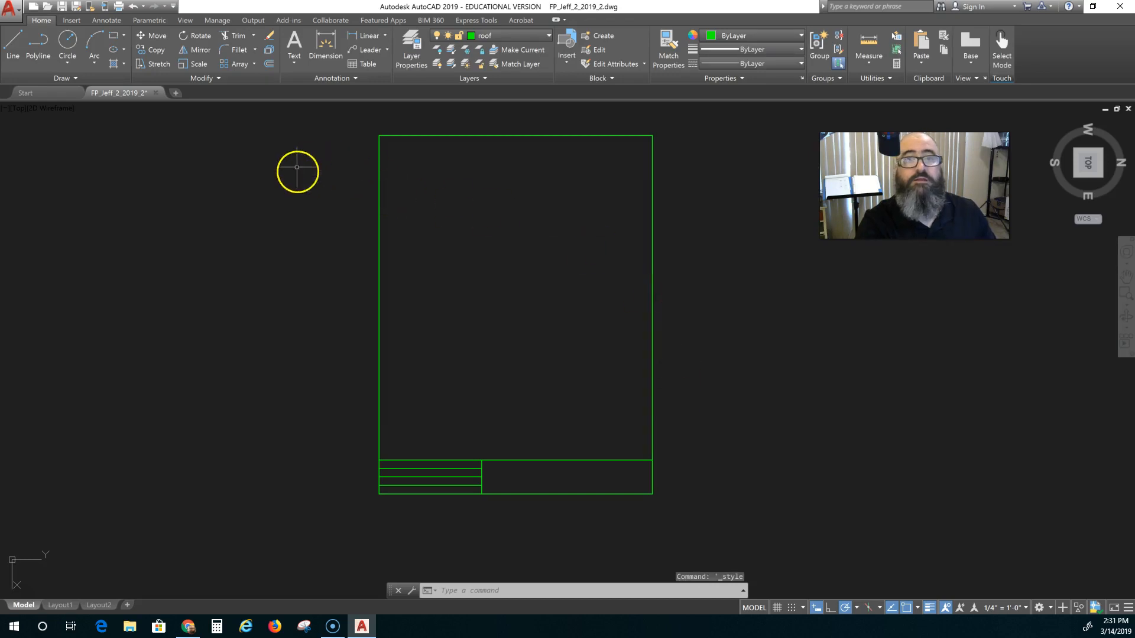
# Step: Set the annotation scale to 1:1
pyautogui.click(294, 41)
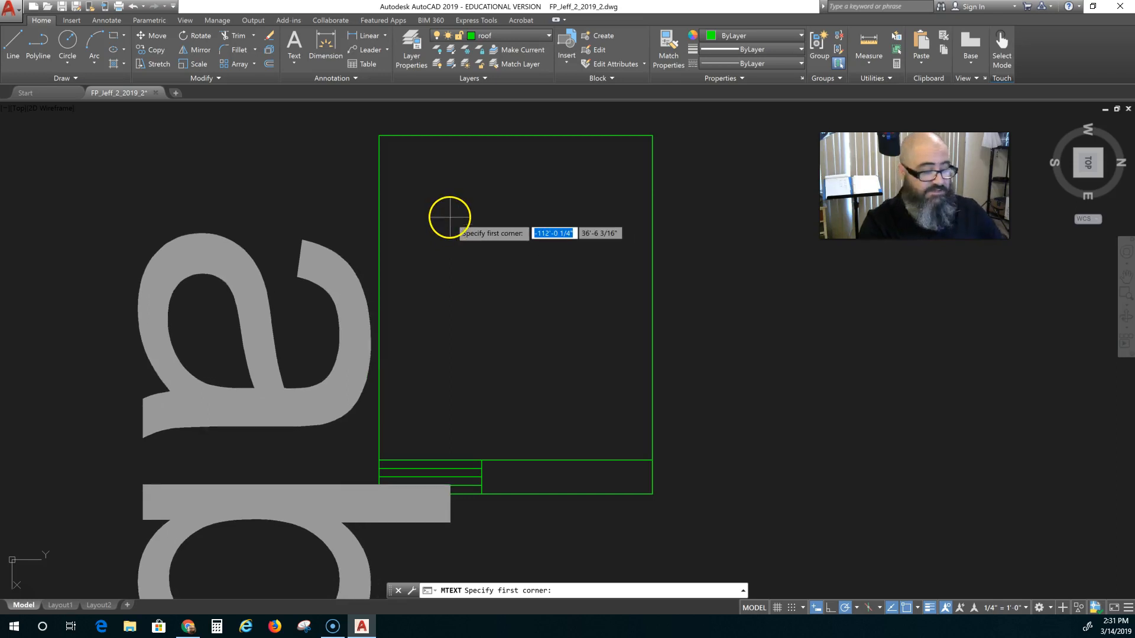
pyautogui.press('Escape')
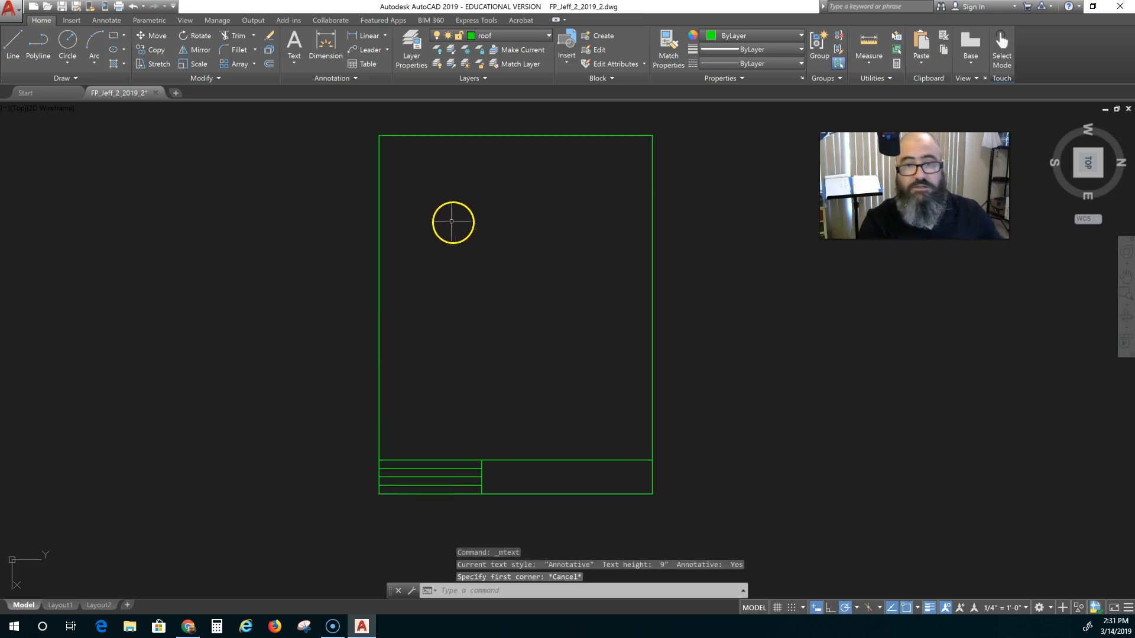
pyautogui.click(1026, 608)
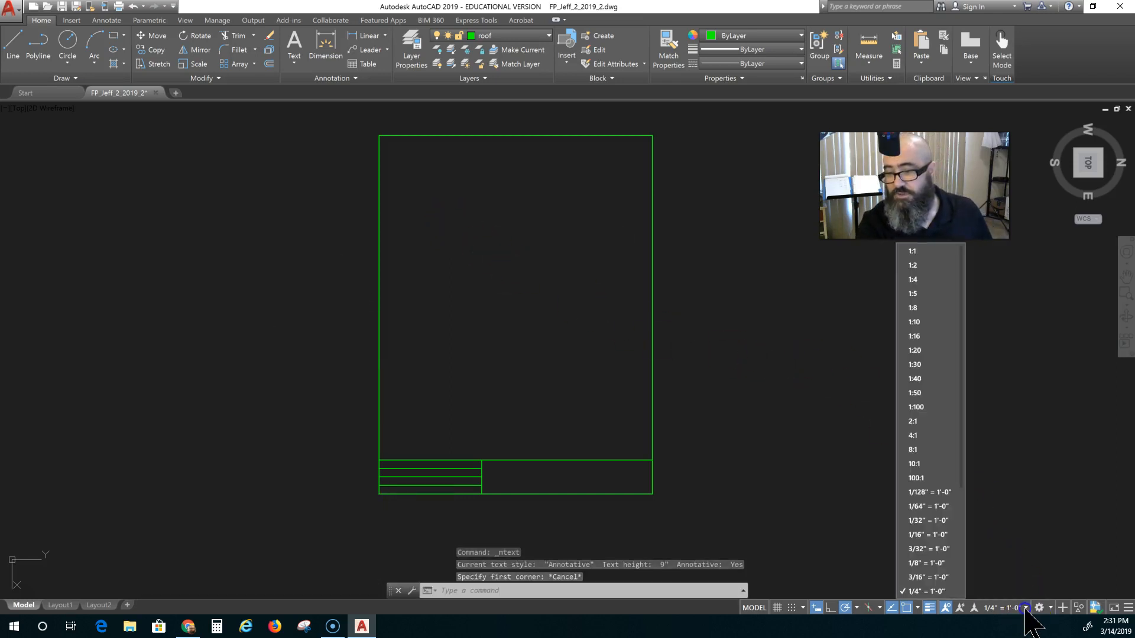
pyautogui.click(936, 251)
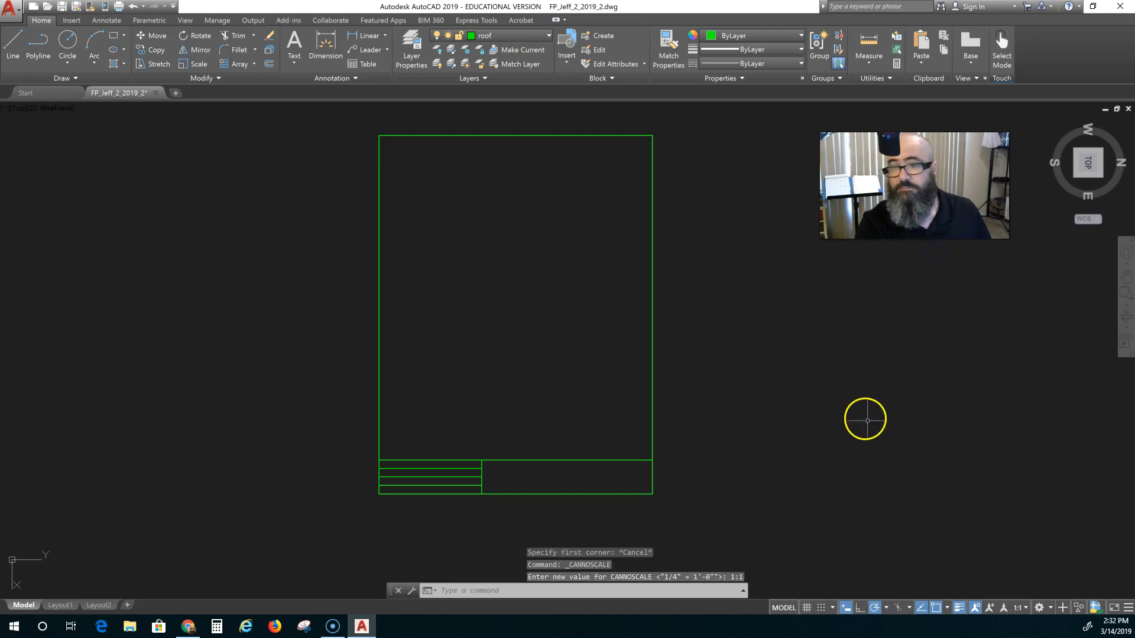
pyautogui.scroll(-8, 853, 436)
pyautogui.moveTo(927, 471); pyautogui.dragTo(566, 389, button='middle')
pyautogui.scroll(-10, 492, 385)
pyautogui.scroll(8, 519, 397)
pyautogui.scroll(3, 555, 309)
pyautogui.moveTo(555, 308); pyautogui.dragTo(668, 430, button='middle')
pyautogui.scroll(3, 592, 420)
pyautogui.moveTo(556, 436); pyautogui.dragTo(646, 311, button='middle')
pyautogui.scroll(6, 577, 382)
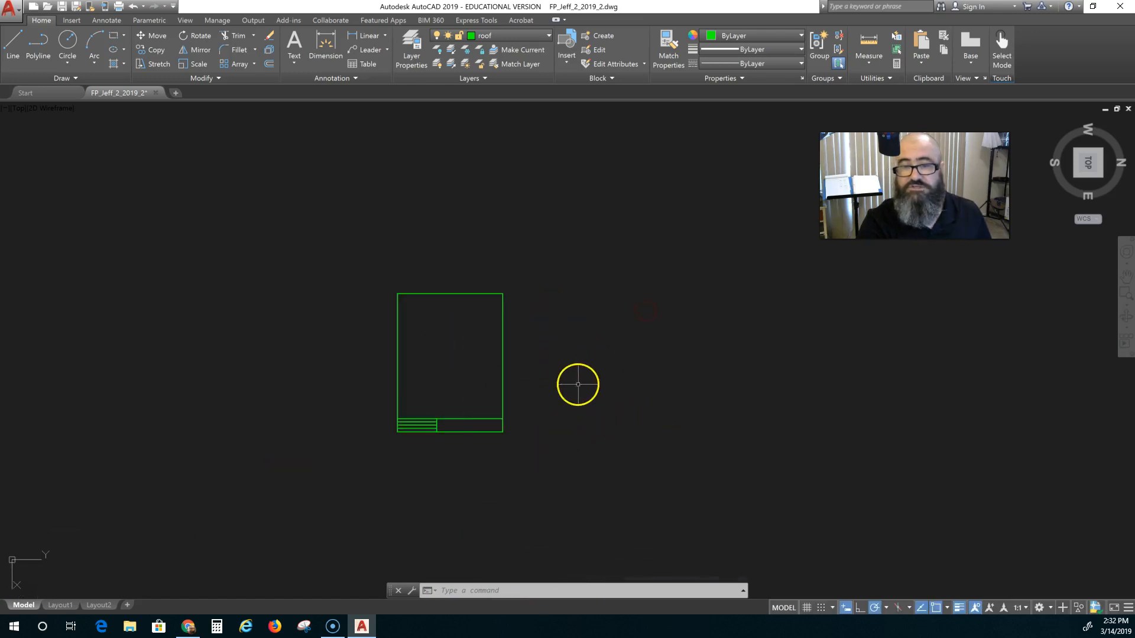
pyautogui.moveTo(572, 393); pyautogui.dragTo(763, 409, button='middle')
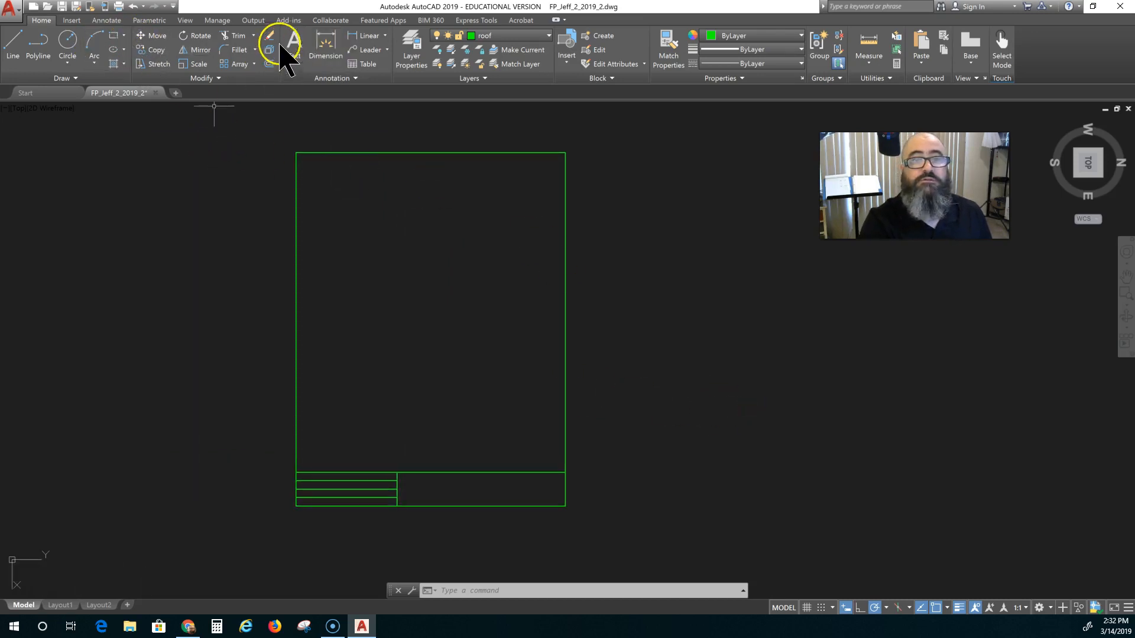
# Step: Add the multiline text "Name:" at the first row of the title block strip
pyautogui.click(293, 43)
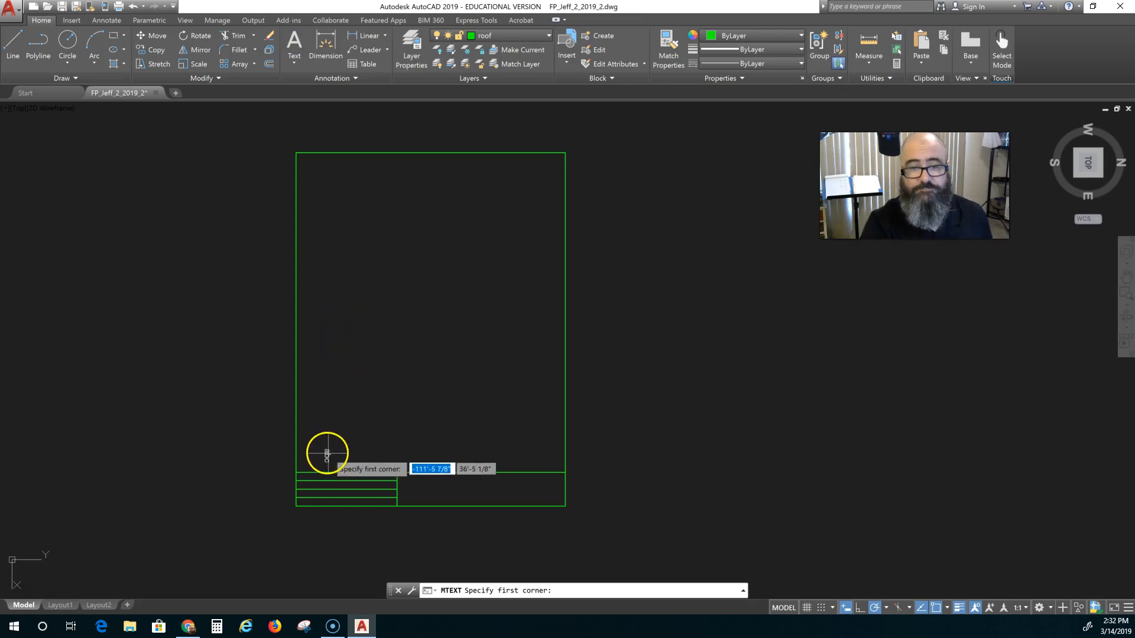
pyautogui.scroll(2, 326, 454)
pyautogui.moveTo(307, 484); pyautogui.dragTo(431, 339, button='middle')
pyautogui.scroll(4, 380, 373)
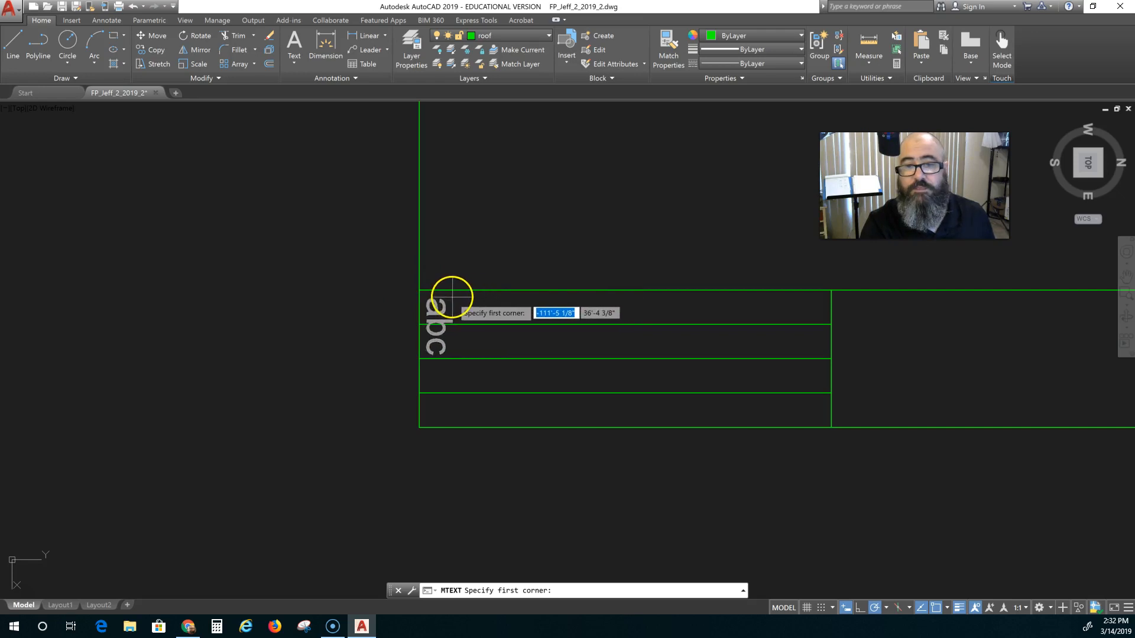
pyautogui.click(419, 290)
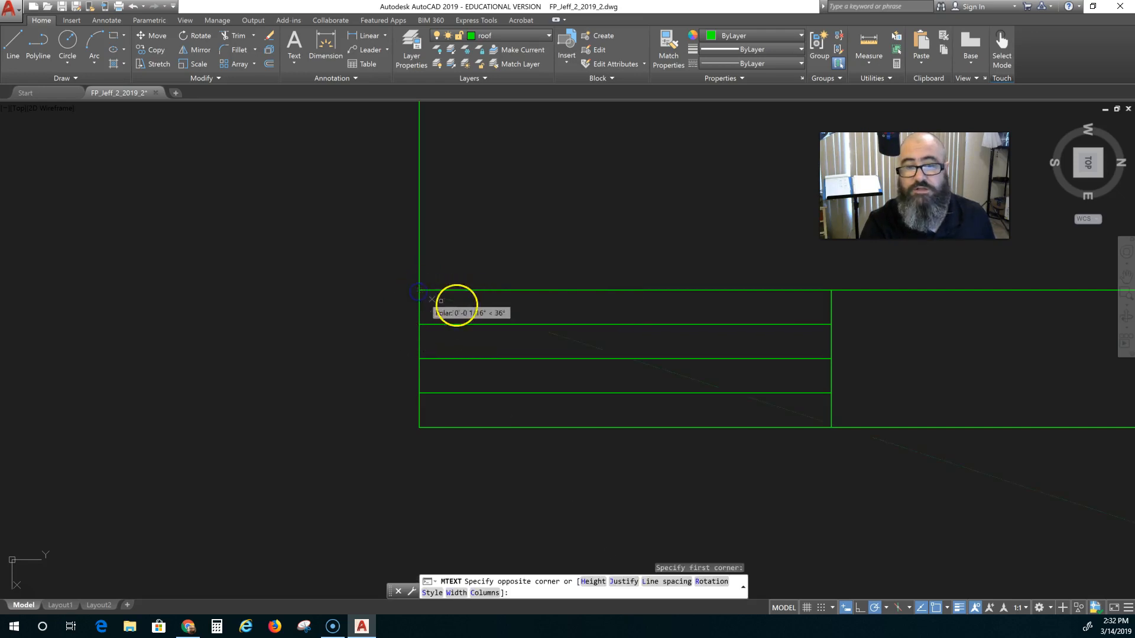
pyautogui.click(532, 319)
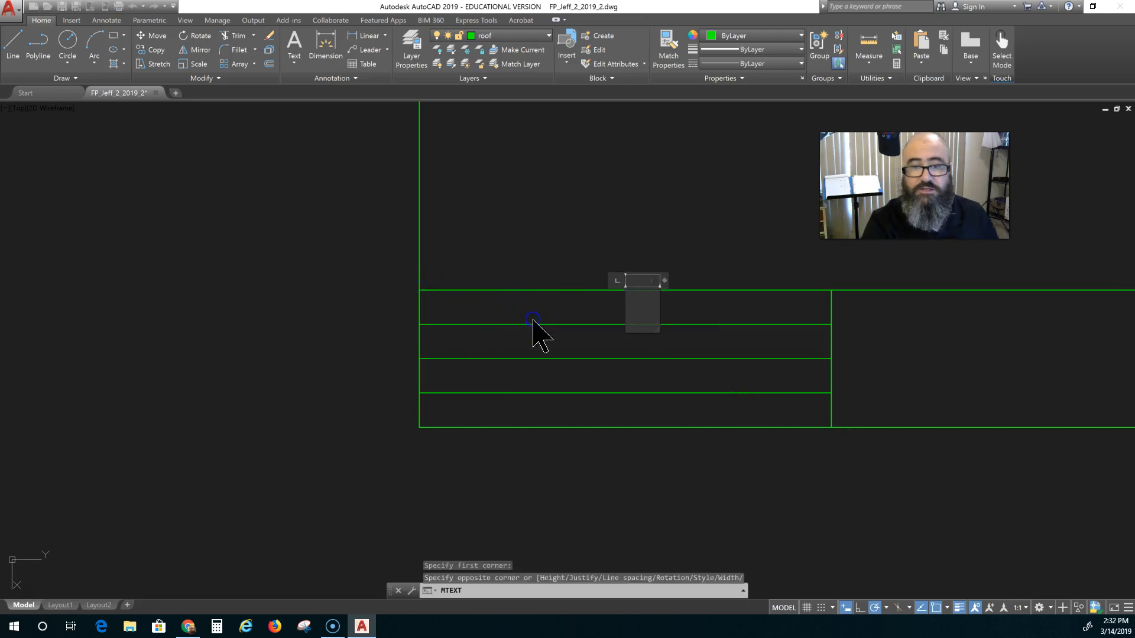
pyautogui.write('N')
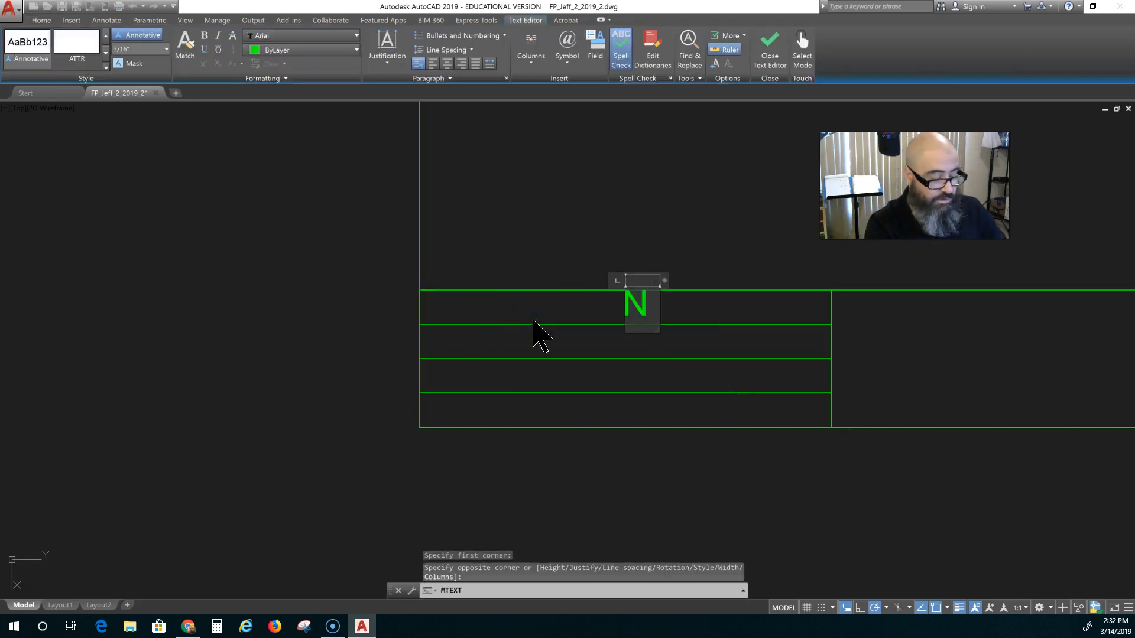
pyautogui.write('ame:')
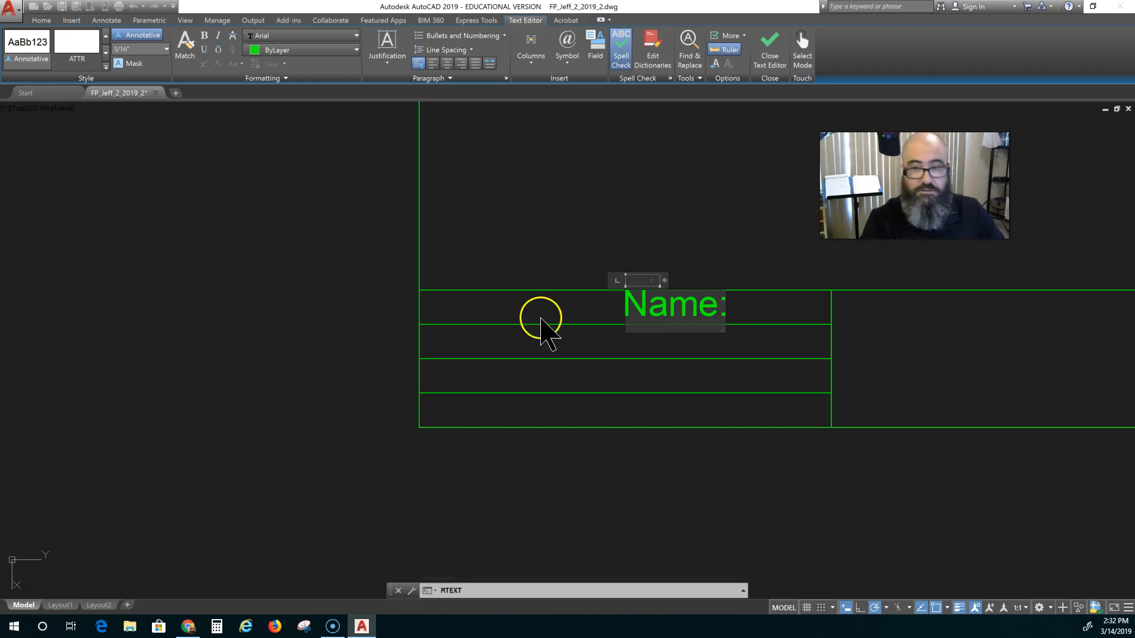
pyautogui.click(466, 480)
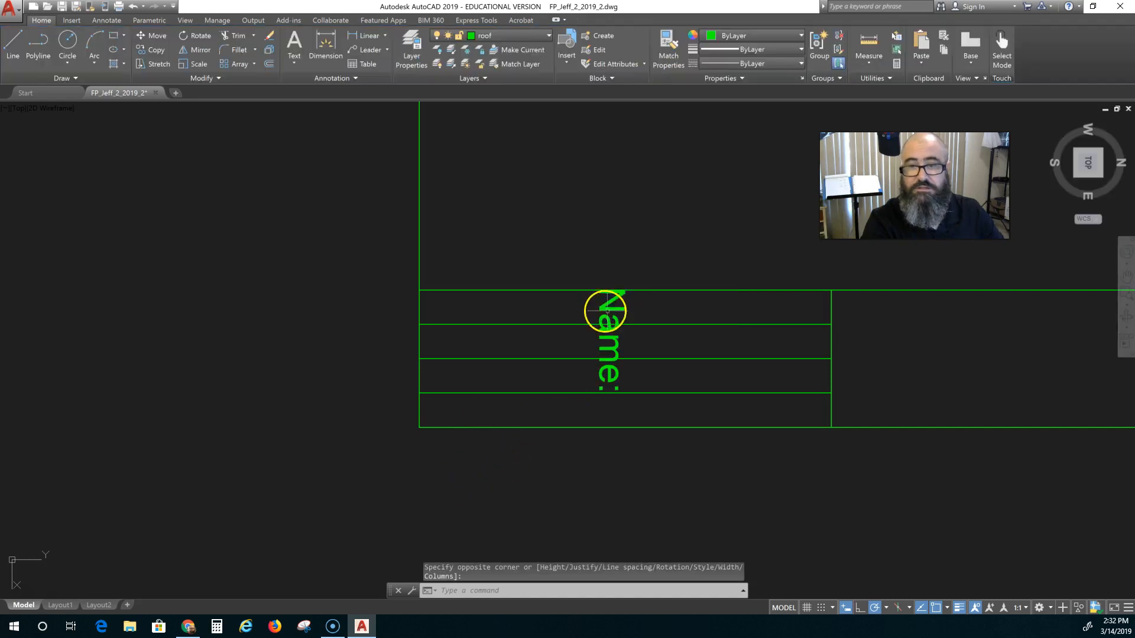
# Step: Rotate the "Name:" text 90° counterclockwise about its start corner so it reads along the first row
pyautogui.click(191, 36)
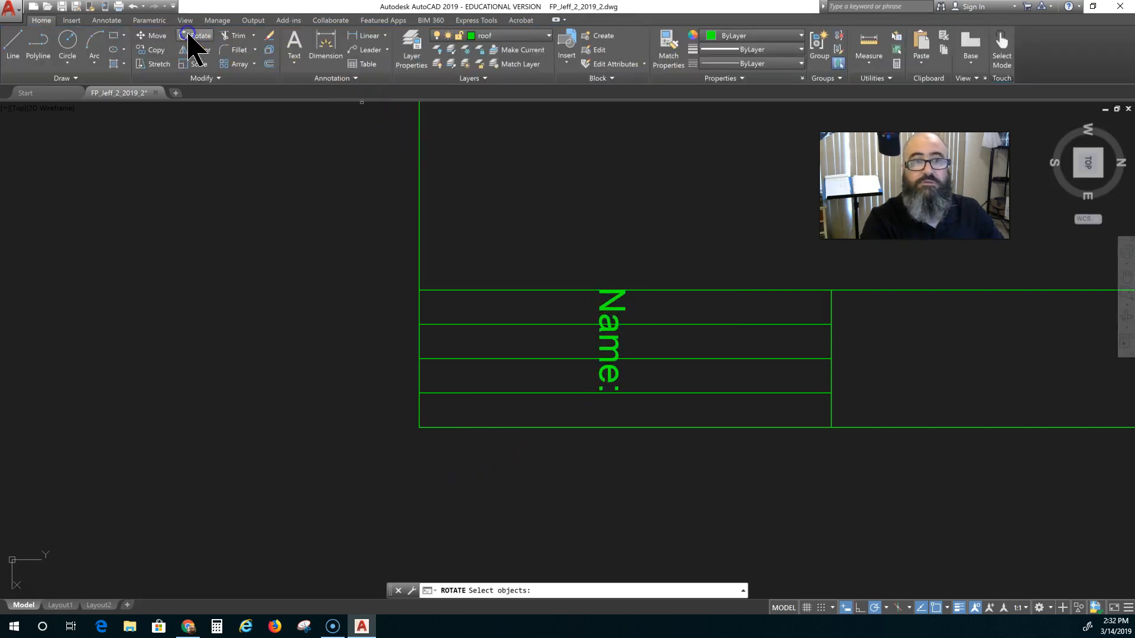
pyautogui.click(625, 289)
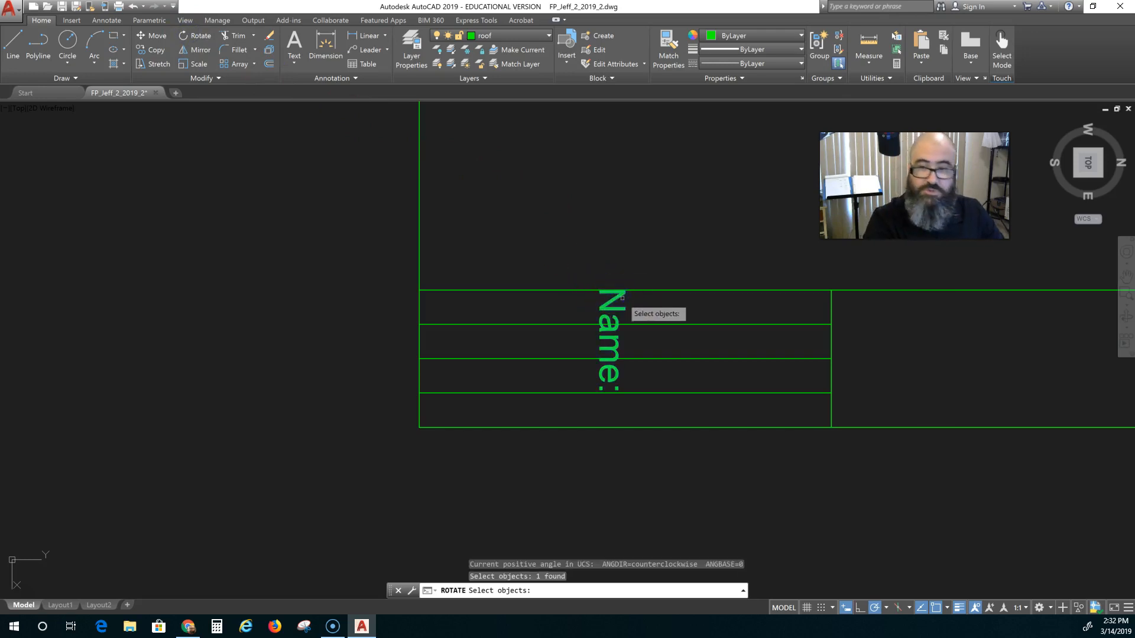
pyautogui.press('Return')
pyautogui.click(628, 287)
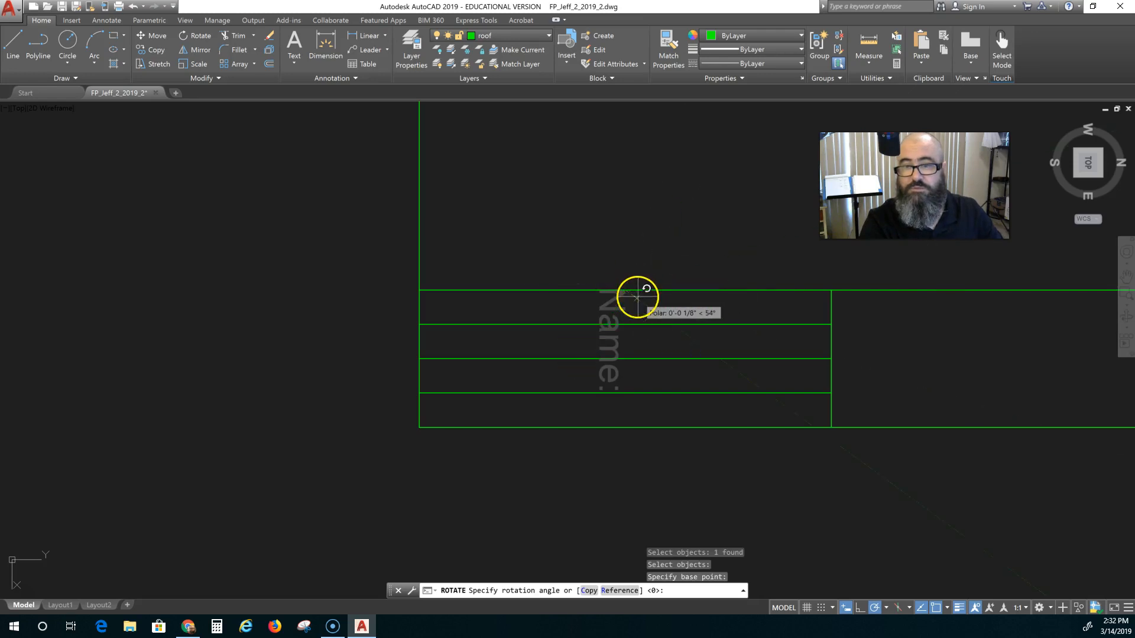
pyautogui.click(638, 290)
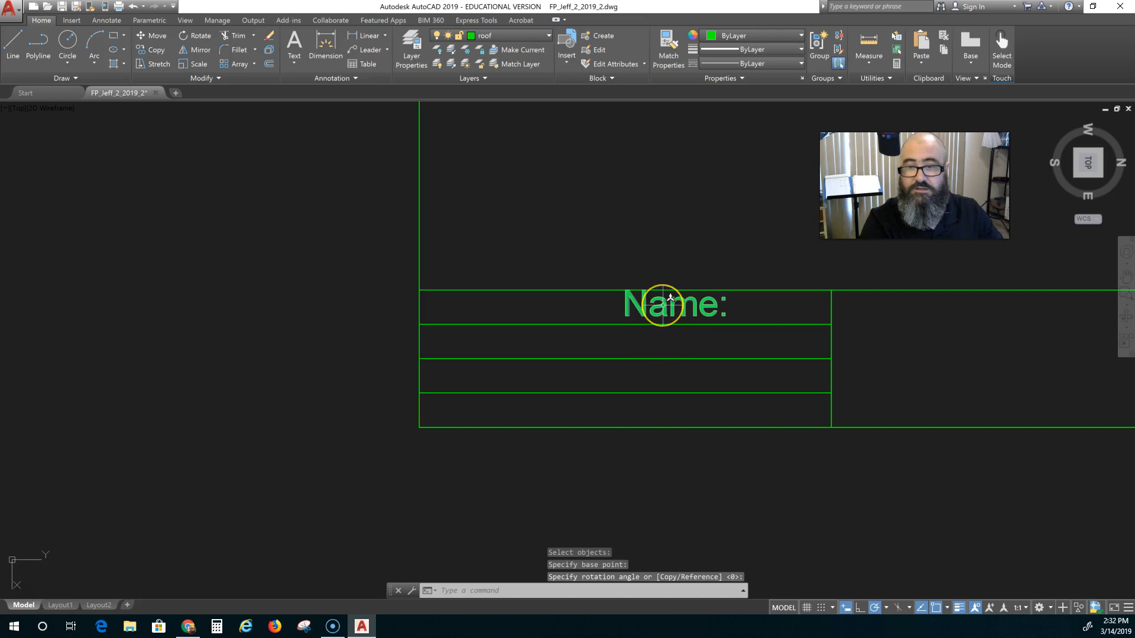
# Step: Move the "Name:" text to the left end of the first row, slightly inside the border corner
pyautogui.click(621, 293)
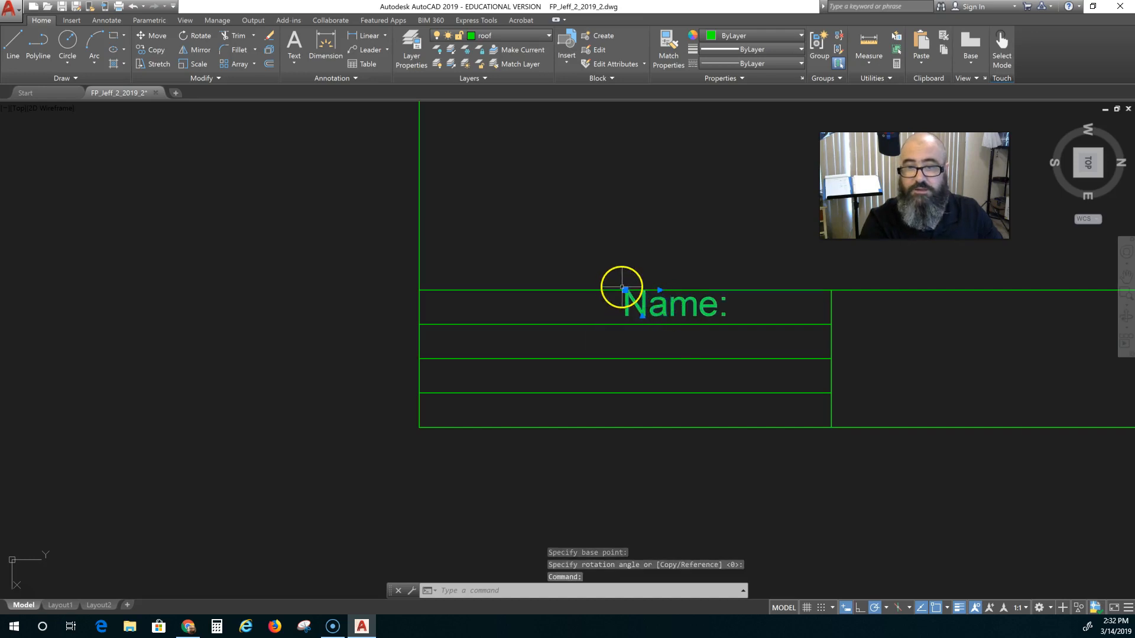
pyautogui.click(625, 290)
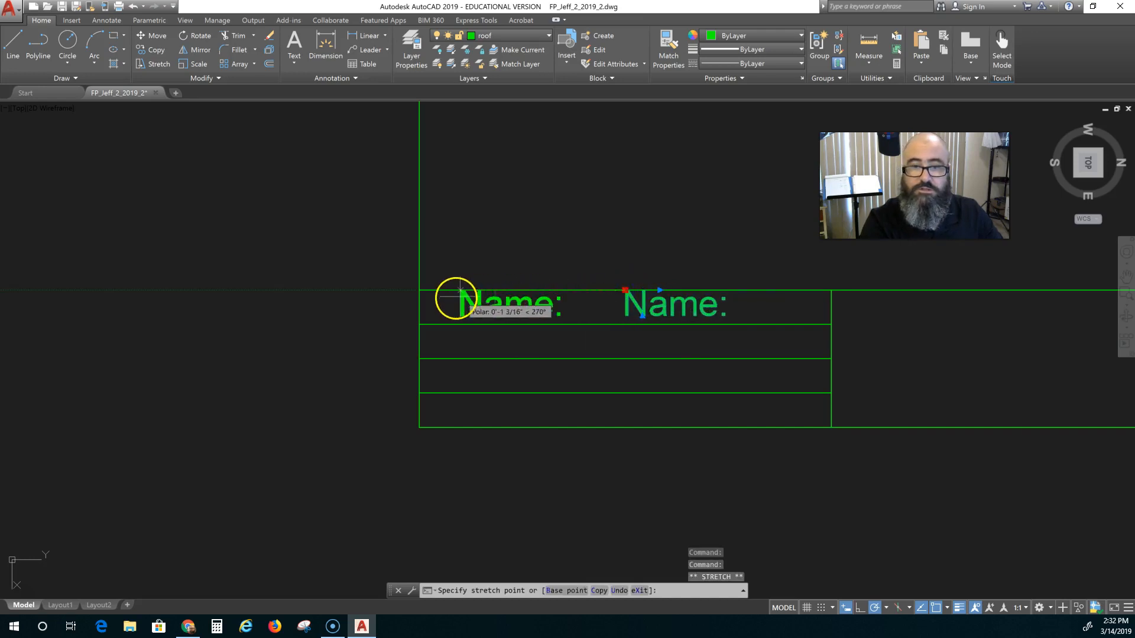
pyautogui.scroll(3, 433, 299)
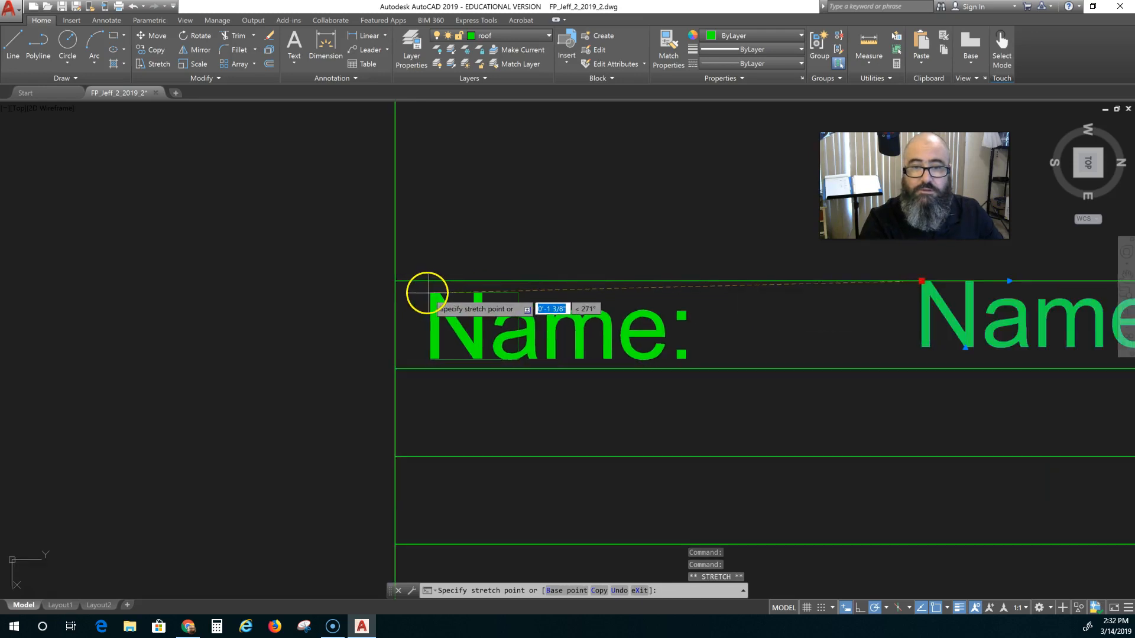
pyautogui.click(413, 291)
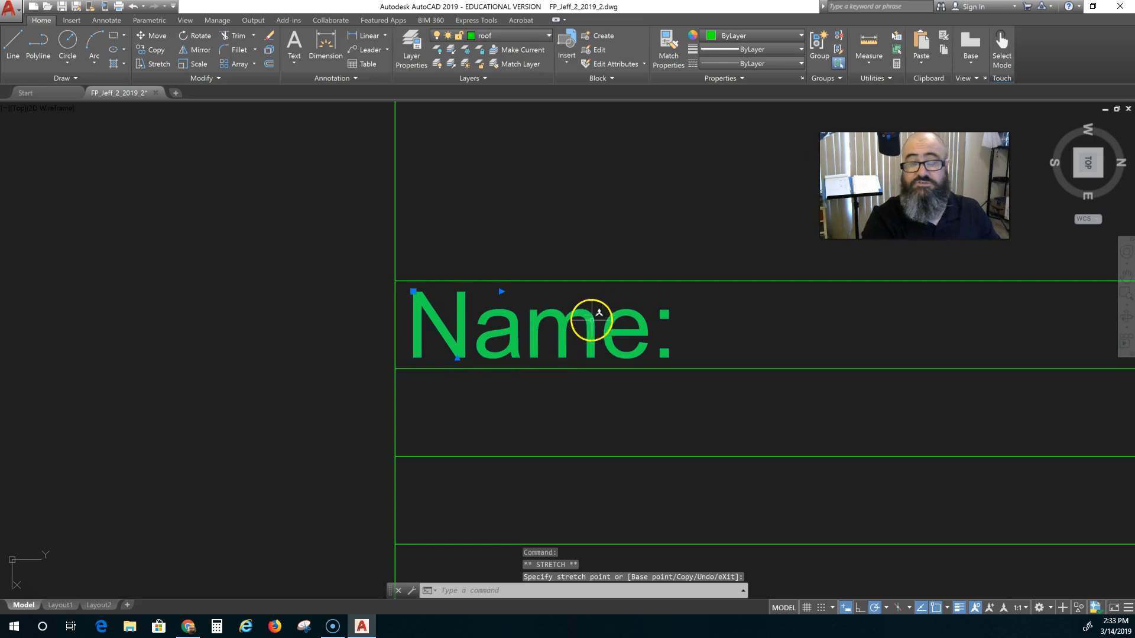
# Step: Copy the "Name:" text from the first row's corner to the corners of the three rows below
pyautogui.click(148, 51)
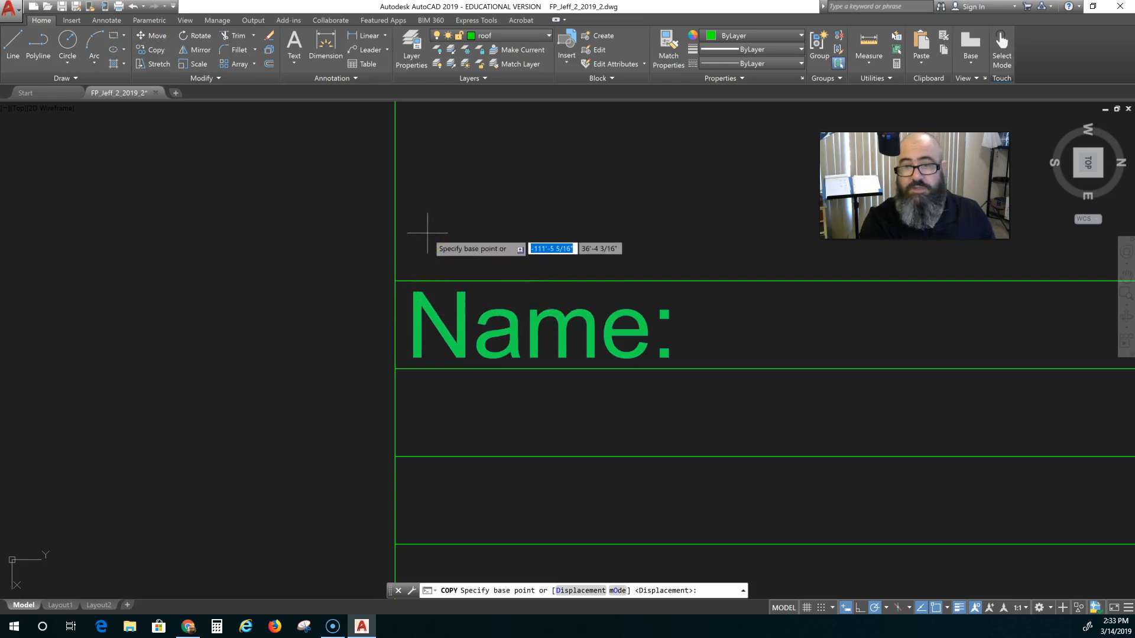
pyautogui.click(395, 281)
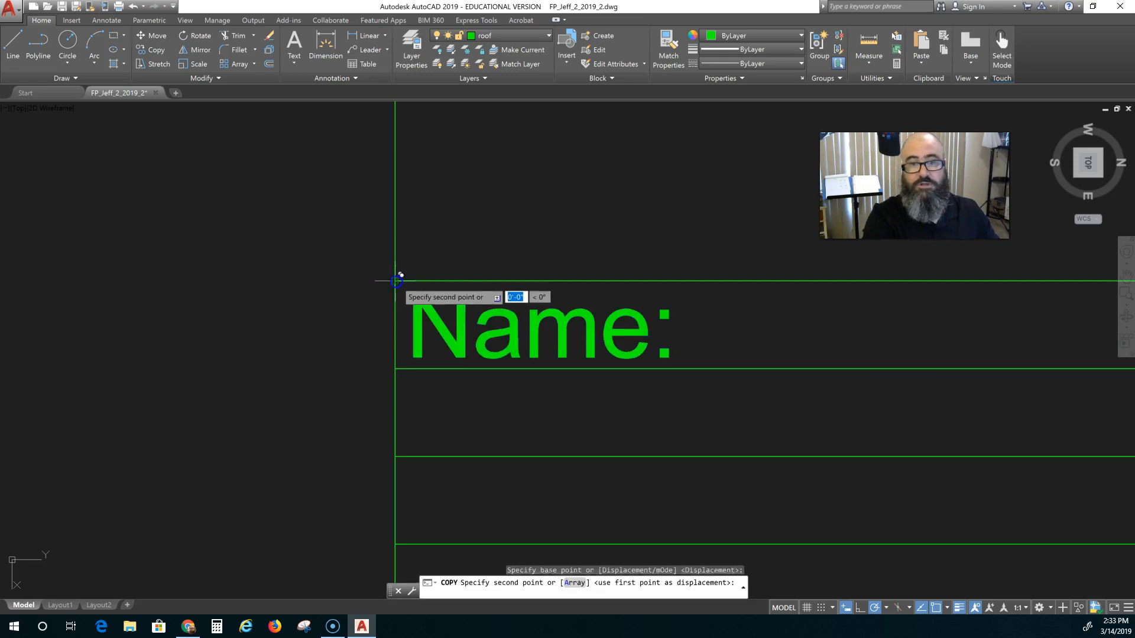
pyautogui.click(395, 369)
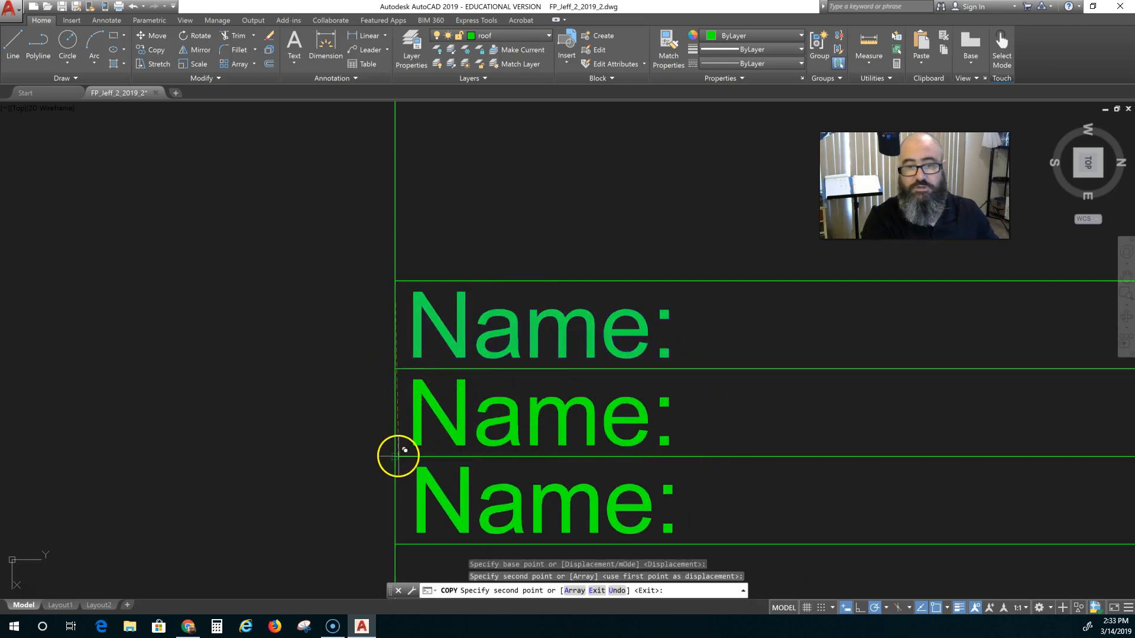
pyautogui.click(395, 457)
pyautogui.scroll(-6, 417, 463)
pyautogui.moveTo(422, 456); pyautogui.dragTo(421, 343, button='middle')
pyautogui.scroll(8, 398, 387)
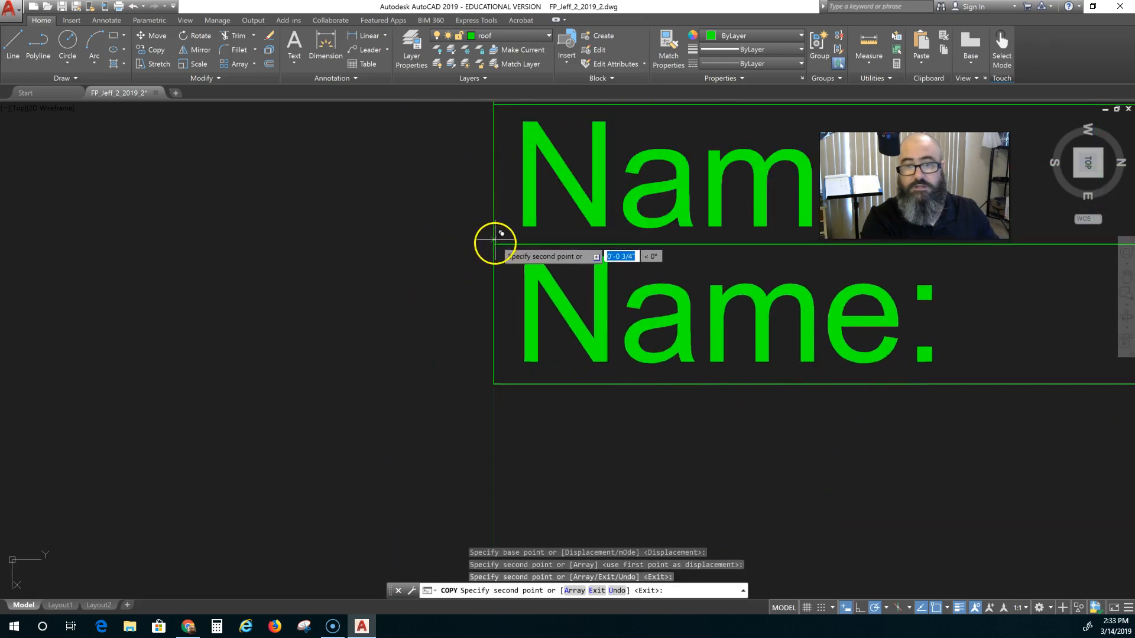
pyautogui.click(493, 242)
pyautogui.press('Escape')
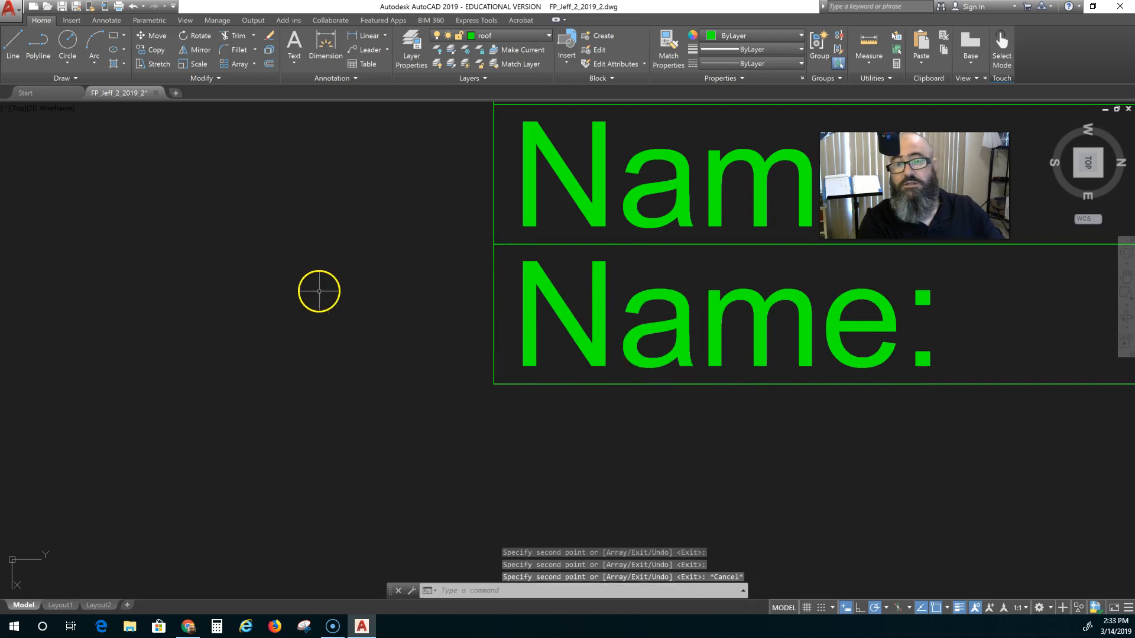
pyautogui.scroll(-6, 317, 292)
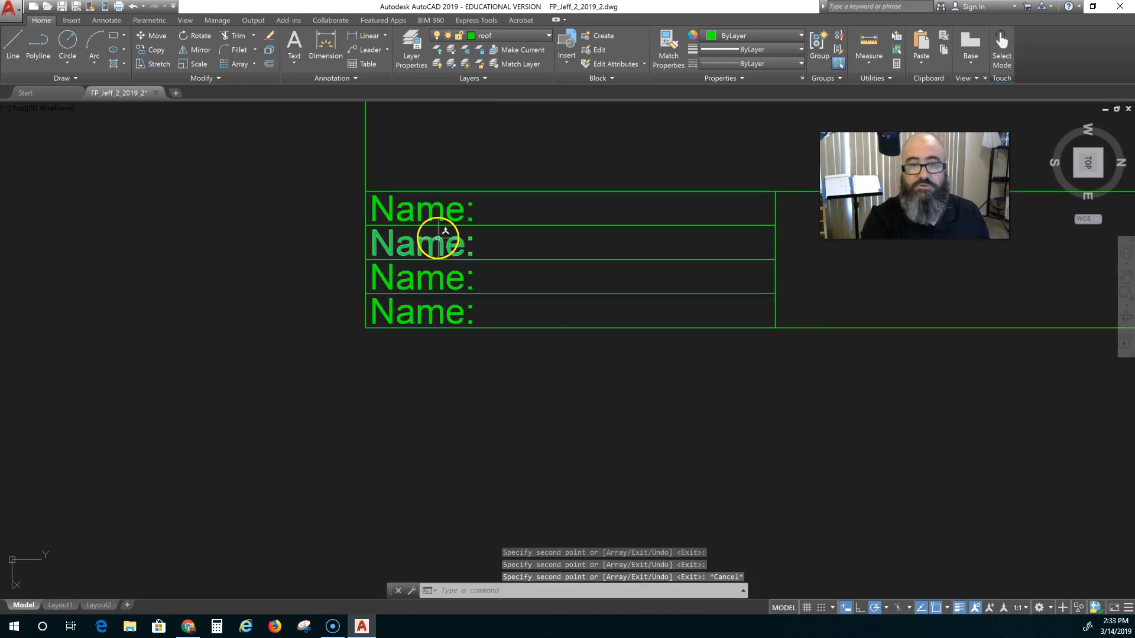
pyautogui.press('Escape')
pyautogui.press('Escape')
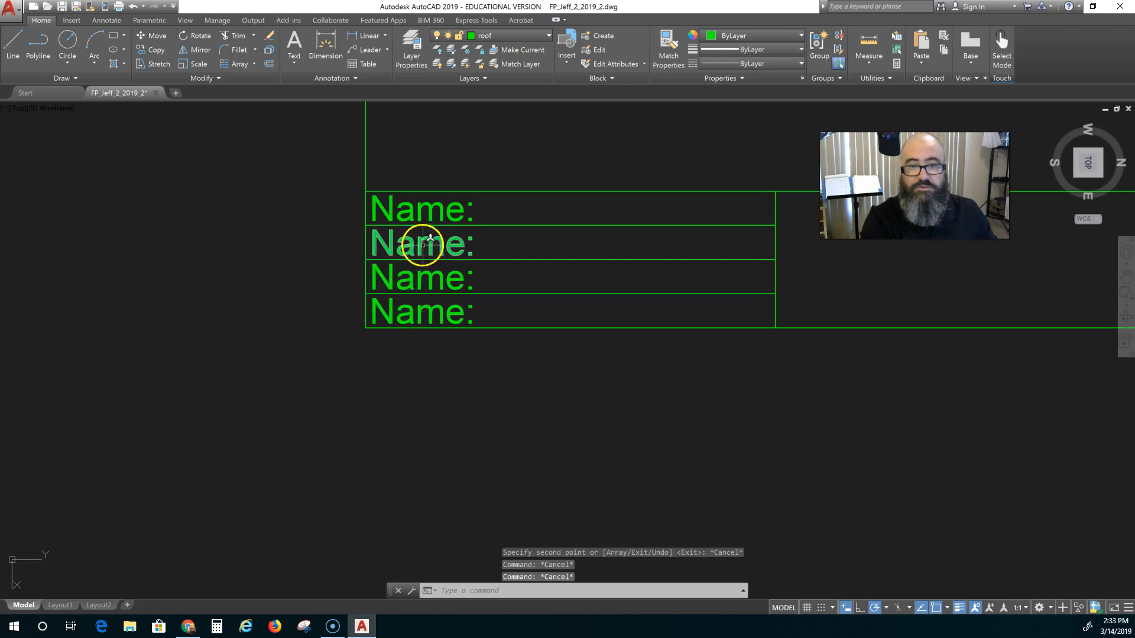
# Step: Change the second row's text to "Job:"
pyautogui.click(418, 242)
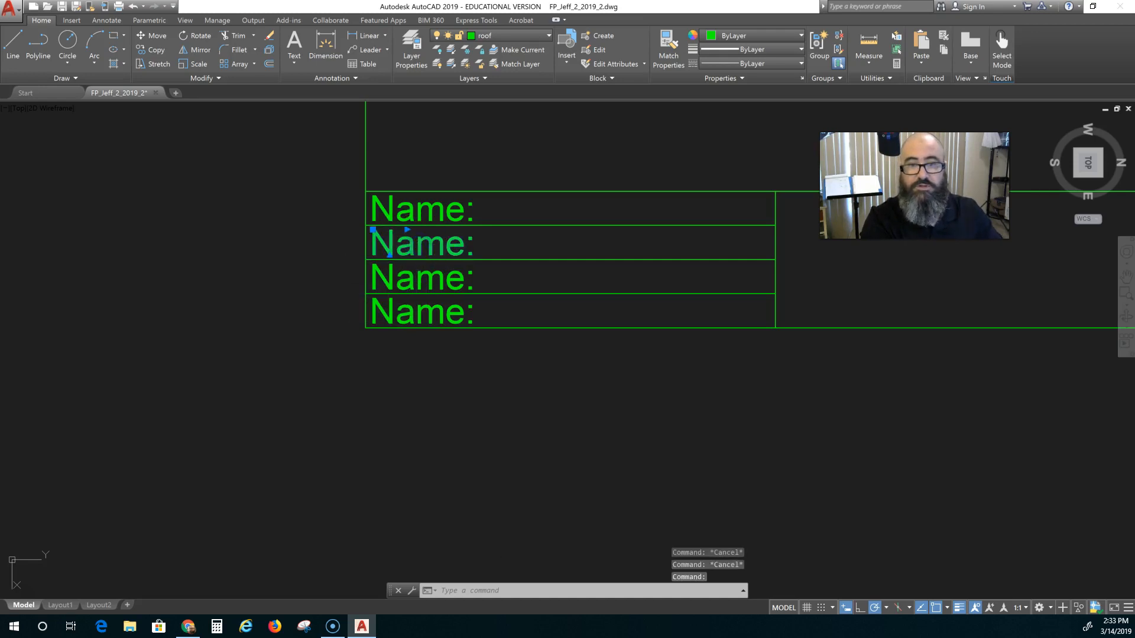
pyautogui.doubleClick(461, 235)
pyautogui.moveTo(463, 246); pyautogui.dragTo(341, 242)
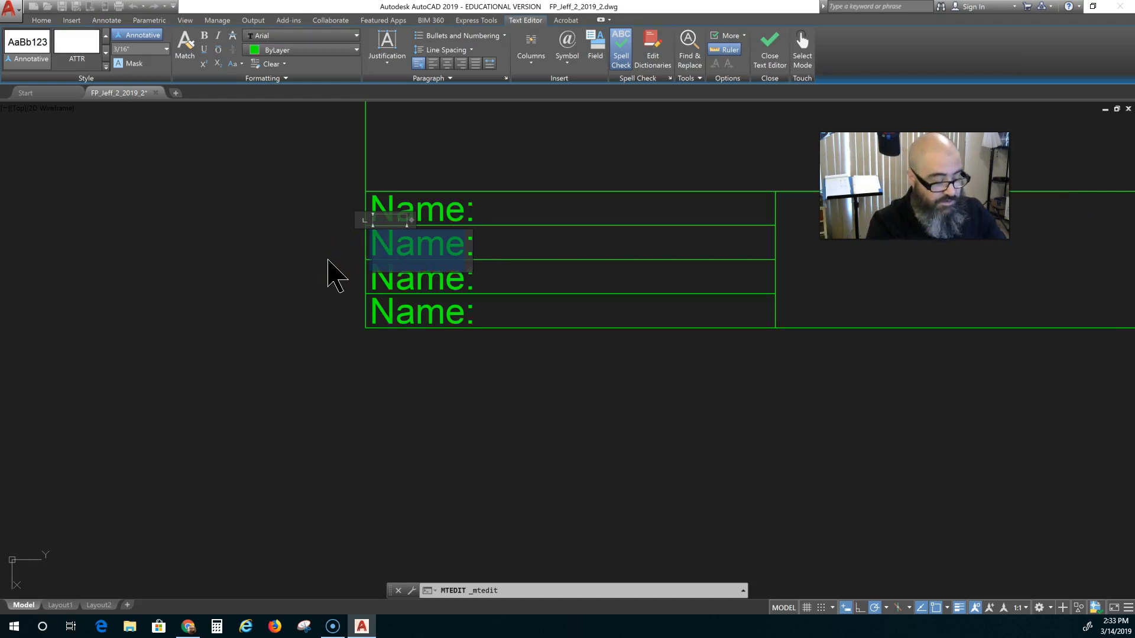
pyautogui.write('Job:')
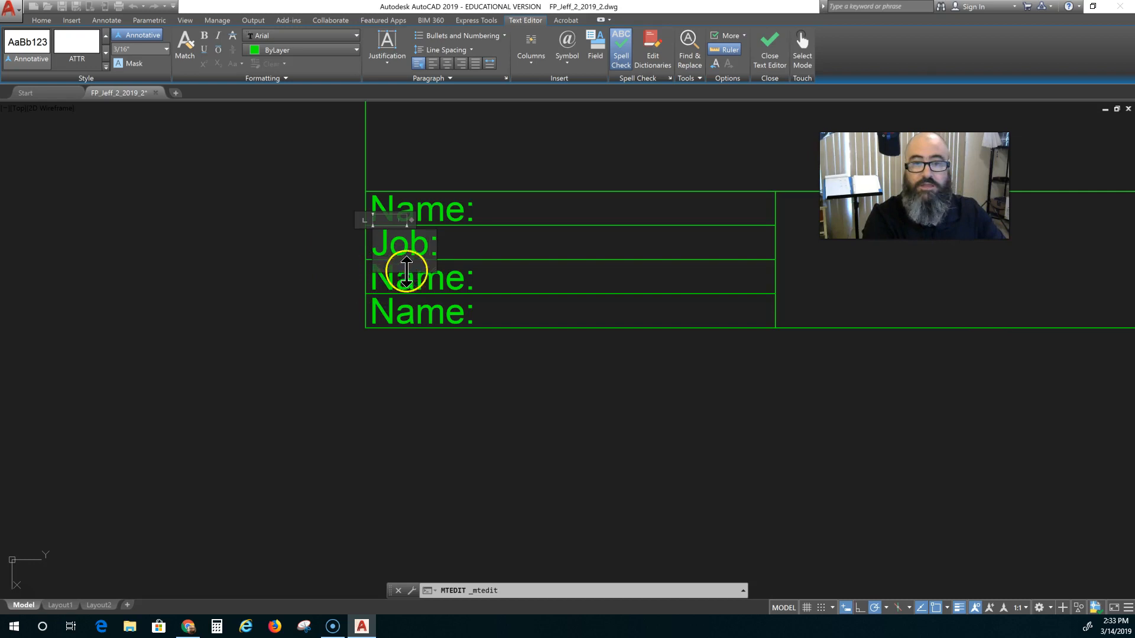
pyautogui.click(435, 274)
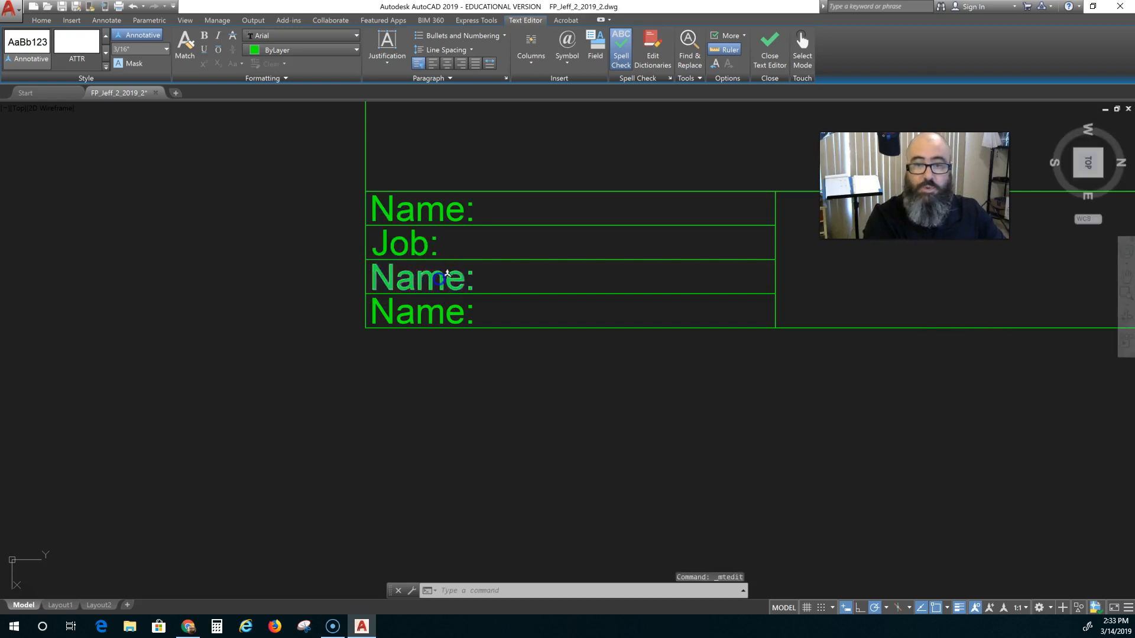
# Step: Change the third row's text to "Date:"
pyautogui.click(460, 287)
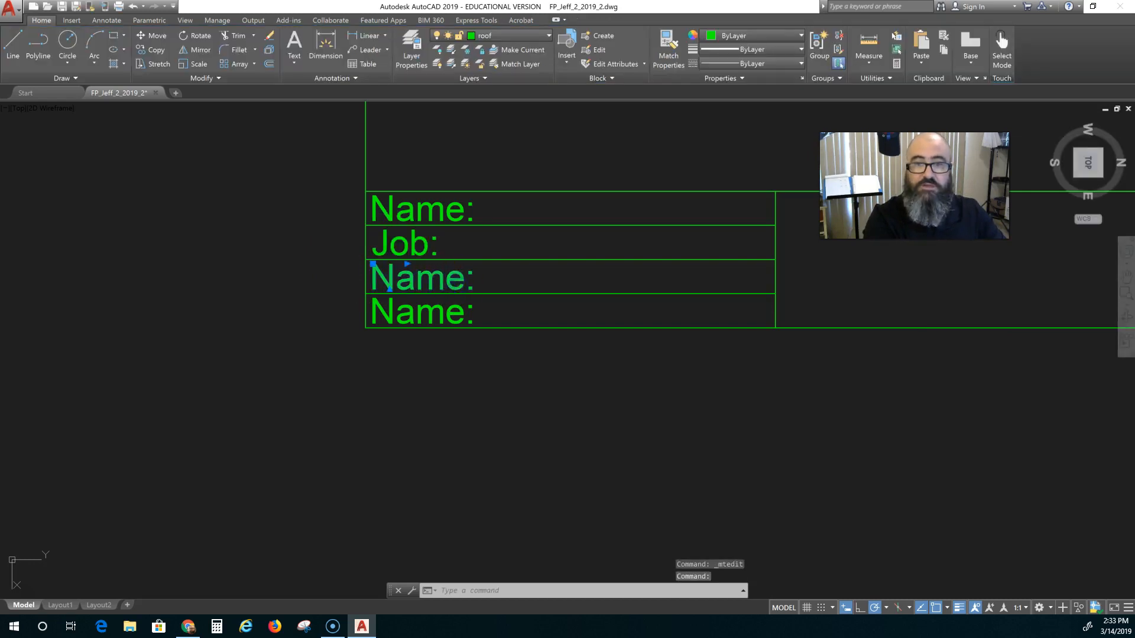
pyautogui.doubleClick(462, 279)
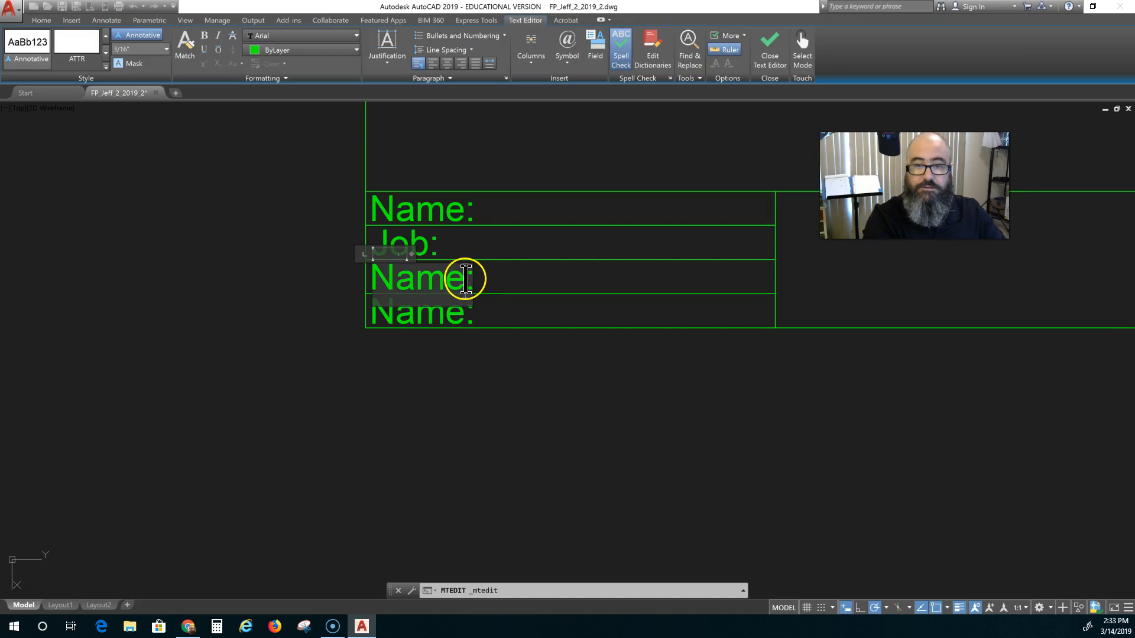
pyautogui.moveTo(466, 279); pyautogui.dragTo(382, 278)
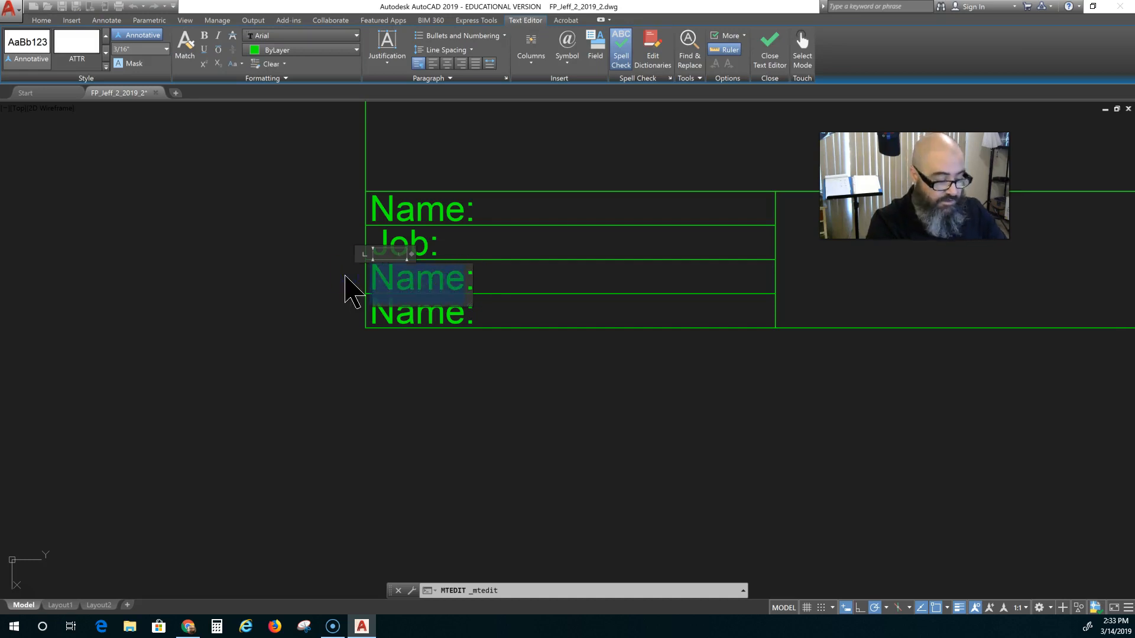
pyautogui.write('DAte:')
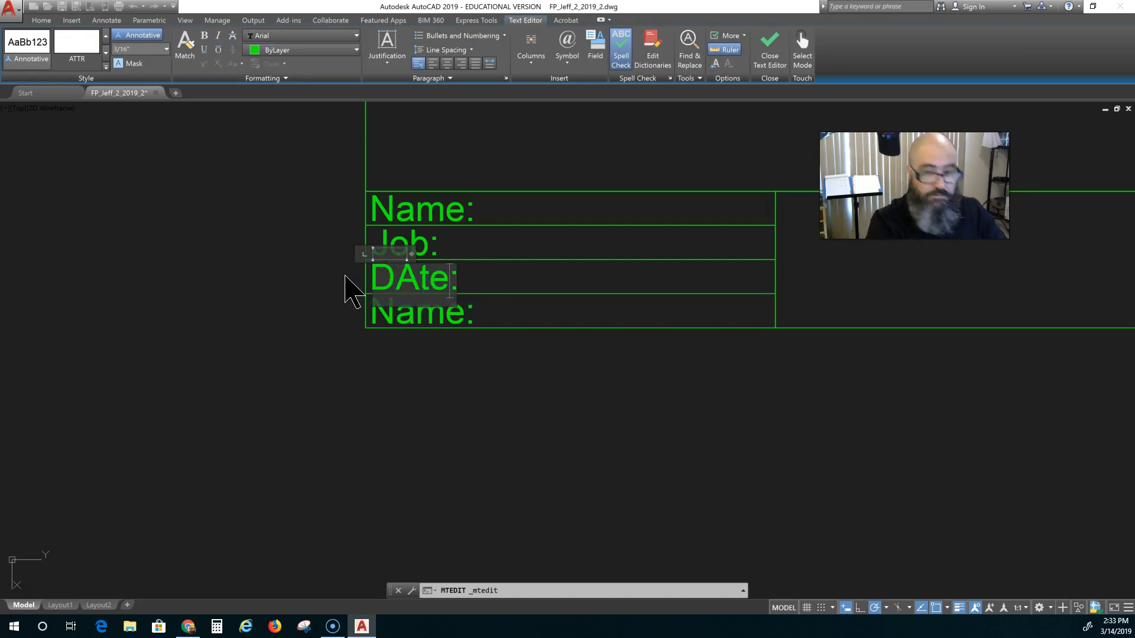
pyautogui.press('BackSpace')
pyautogui.press('BackSpace')
pyautogui.press('BackSpace')
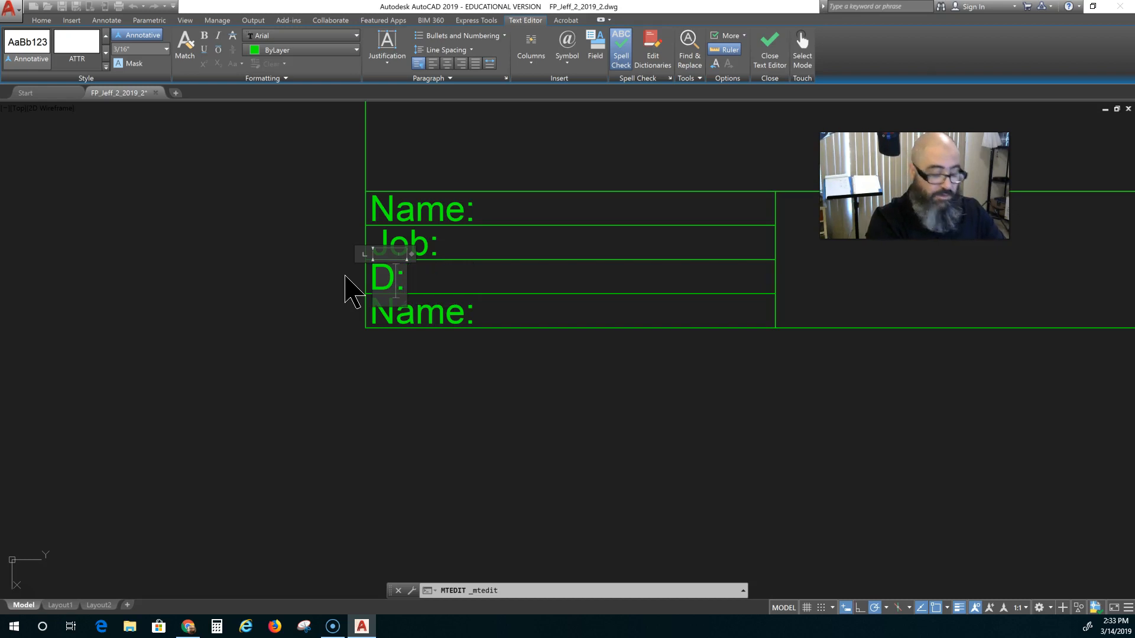
pyautogui.write('ate')
pyautogui.click(436, 322)
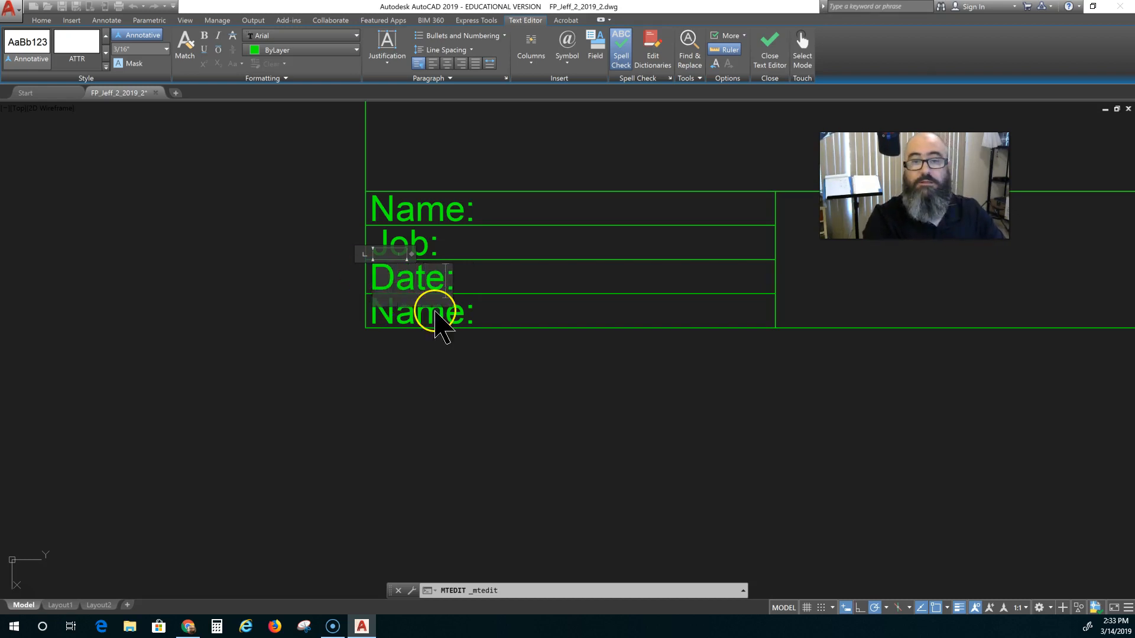
# Step: Change the fourth row's text to "Scale:"
pyautogui.click(441, 319)
pyautogui.click(440, 316)
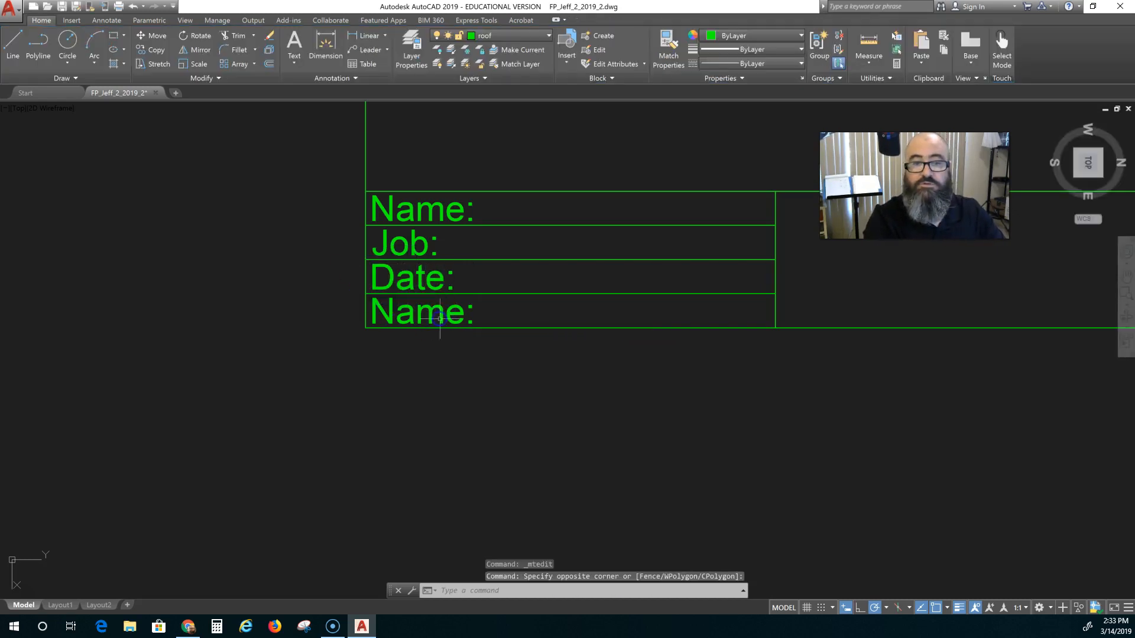
pyautogui.doubleClick(435, 322)
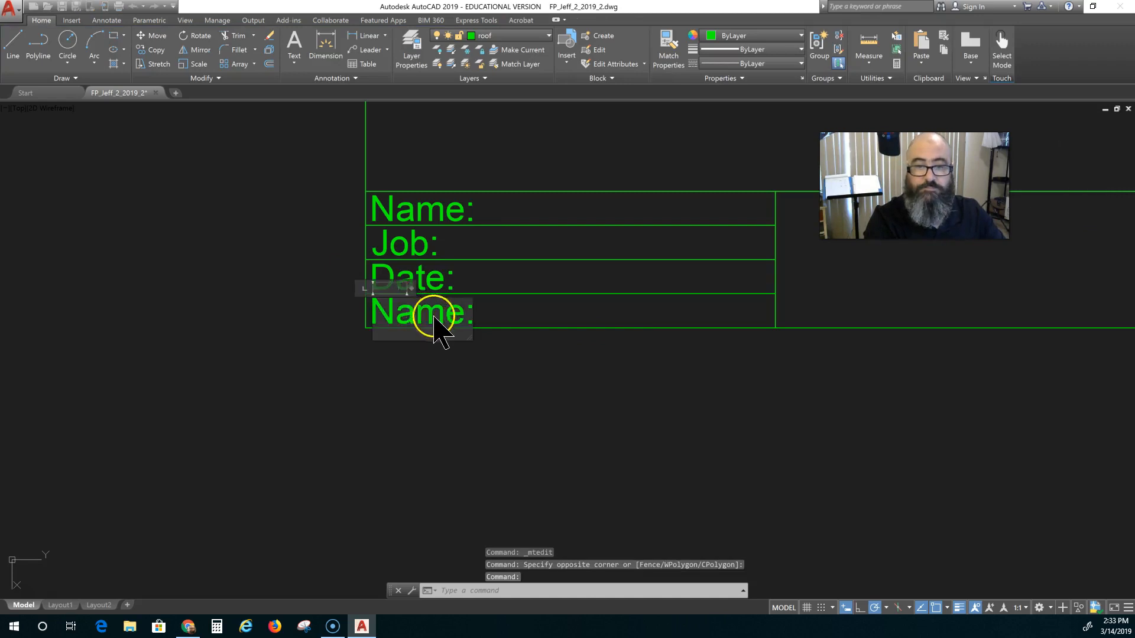
pyautogui.moveTo(464, 313); pyautogui.dragTo(367, 311)
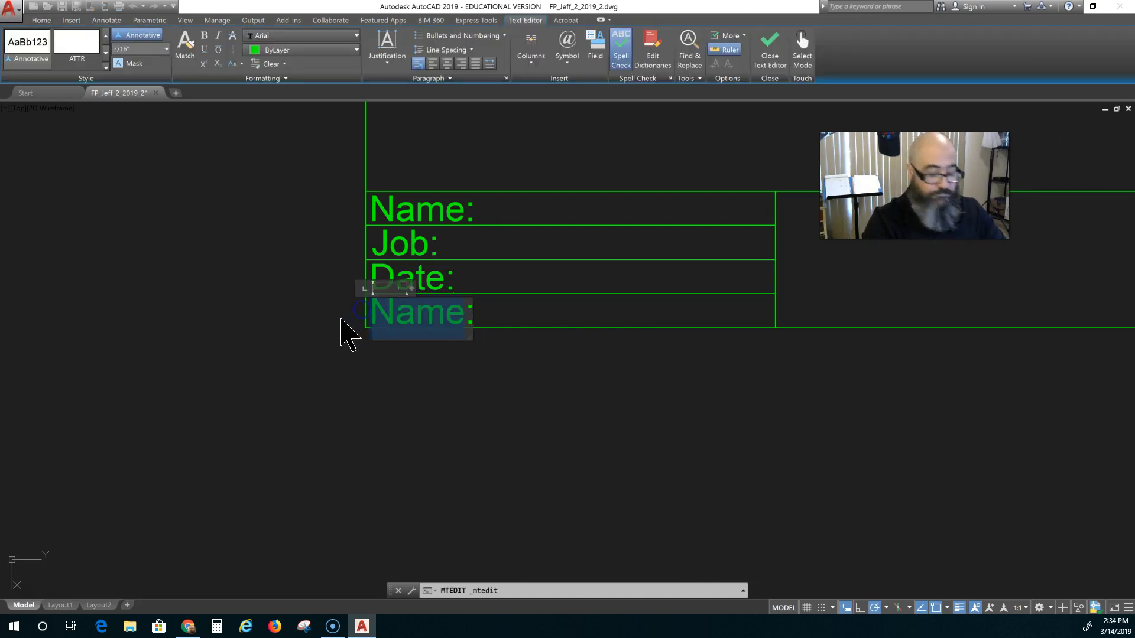
pyautogui.write('Scale')
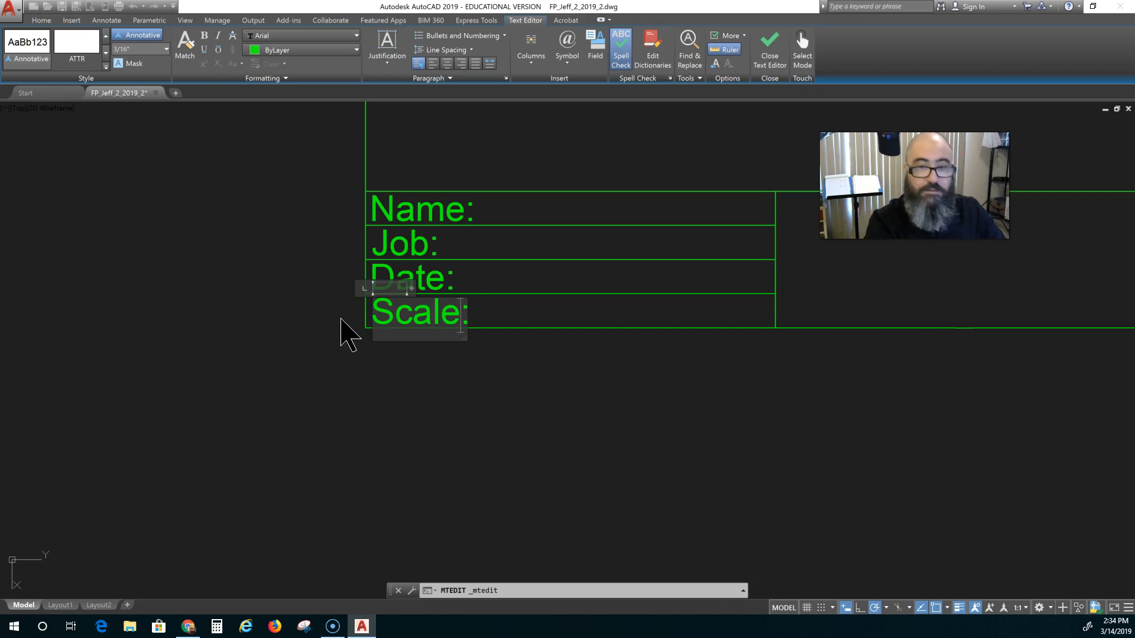
pyautogui.click(388, 373)
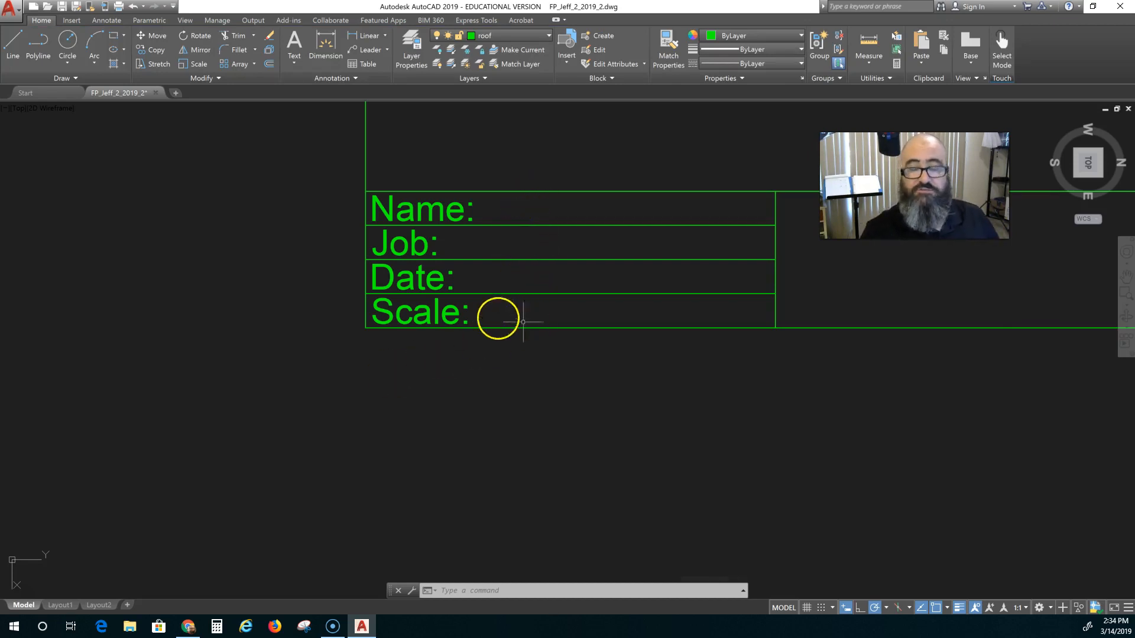
# Step: Review the four labelled title block rows and the overall sheet border
pyautogui.scroll(3, 491, 308)
pyautogui.scroll(-8, 492, 309)
pyautogui.moveTo(509, 284); pyautogui.dragTo(433, 445, button='middle')
pyautogui.scroll(-2, 443, 432)
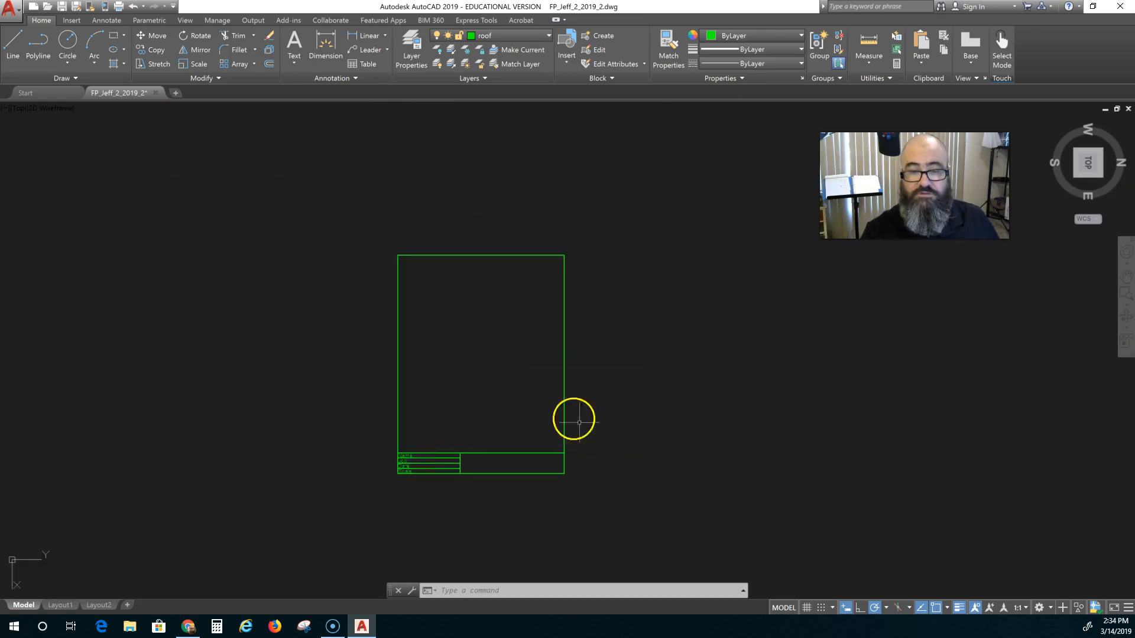
pyautogui.moveTo(432, 416); pyautogui.dragTo(489, 339, button='middle')
pyautogui.scroll(5, 480, 407)
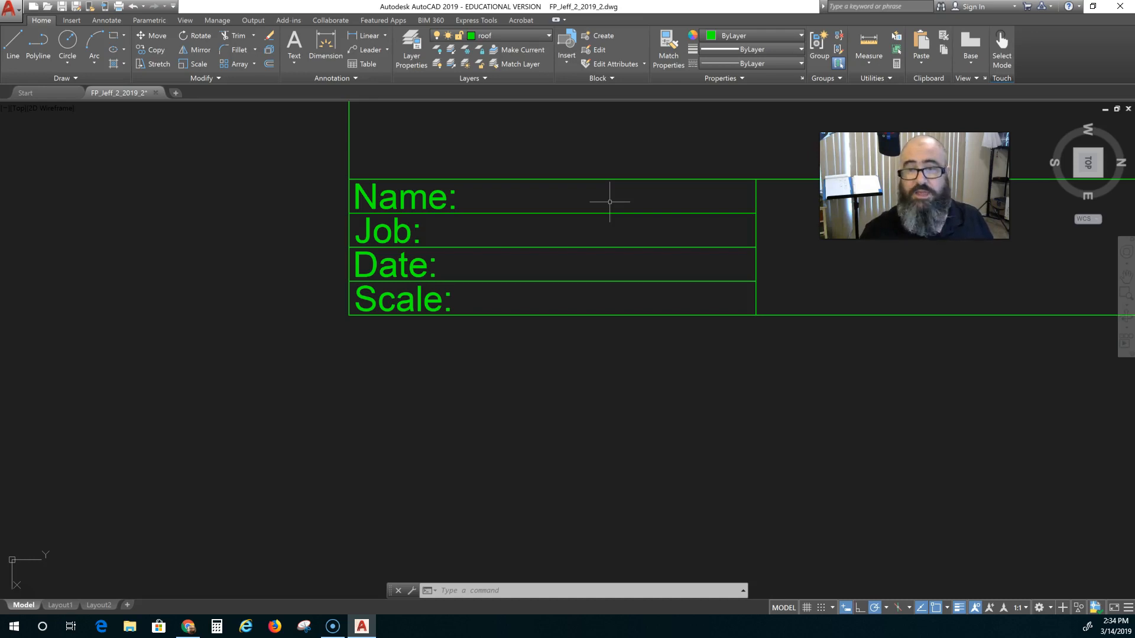
pyautogui.scroll(-5, 576, 184)
pyautogui.moveTo(572, 220); pyautogui.dragTo(441, 437, button='middle')
pyautogui.scroll(-2, 459, 395)
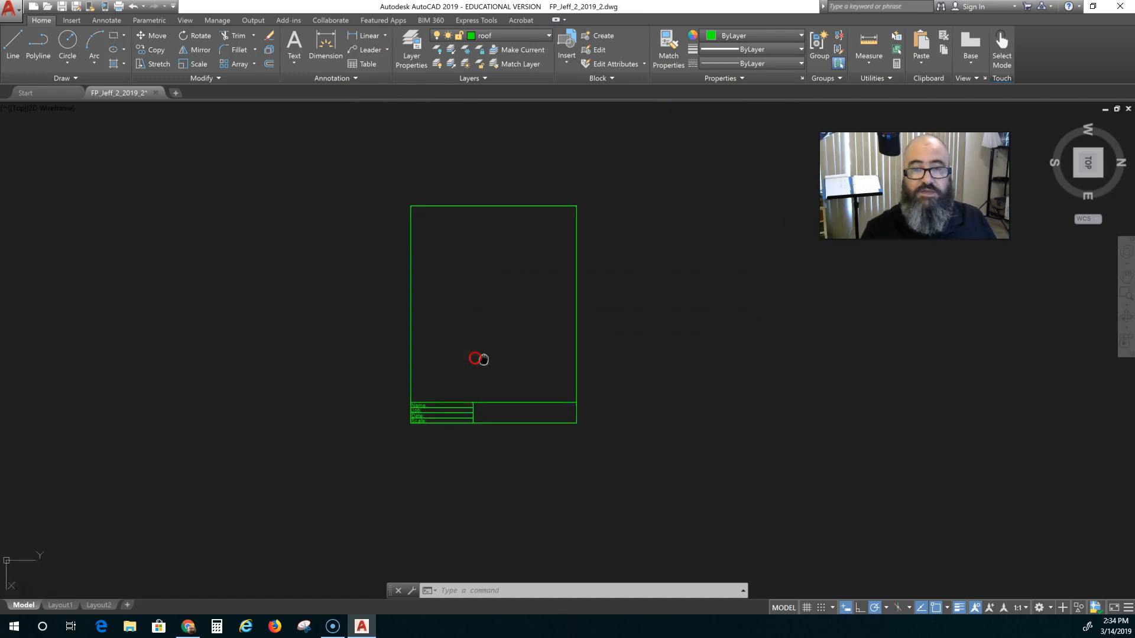
pyautogui.moveTo(479, 360); pyautogui.dragTo(387, 352, button='middle')
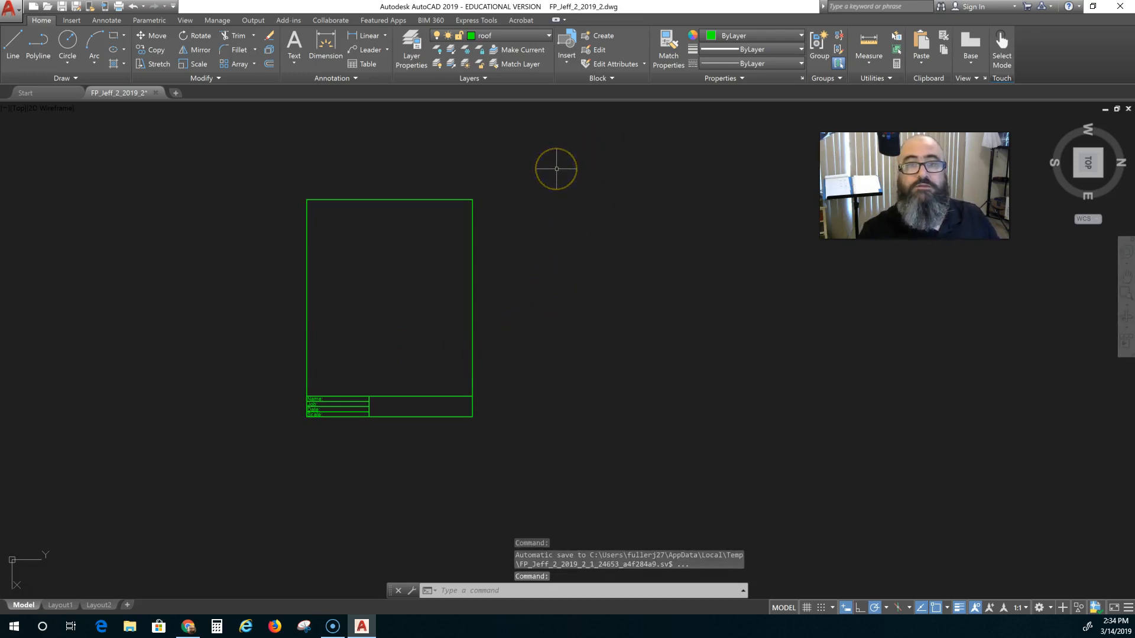
# Step: Start a block definition named "KCC 8x11 Title block" with its base point and objects specified on-screen
pyautogui.click(72, 20)
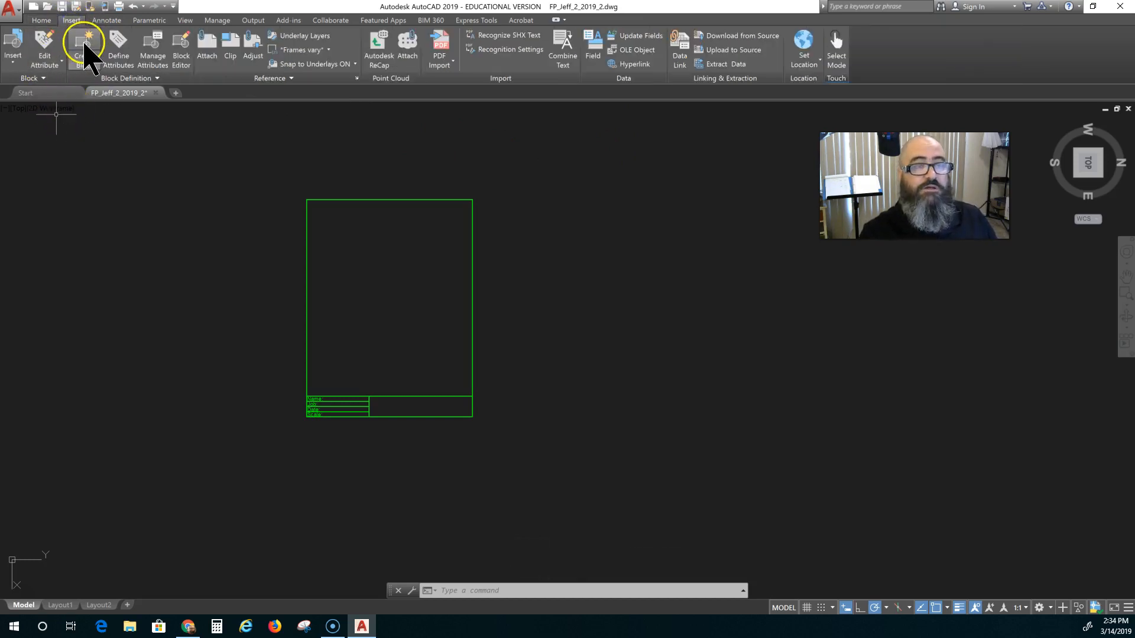
pyautogui.click(83, 44)
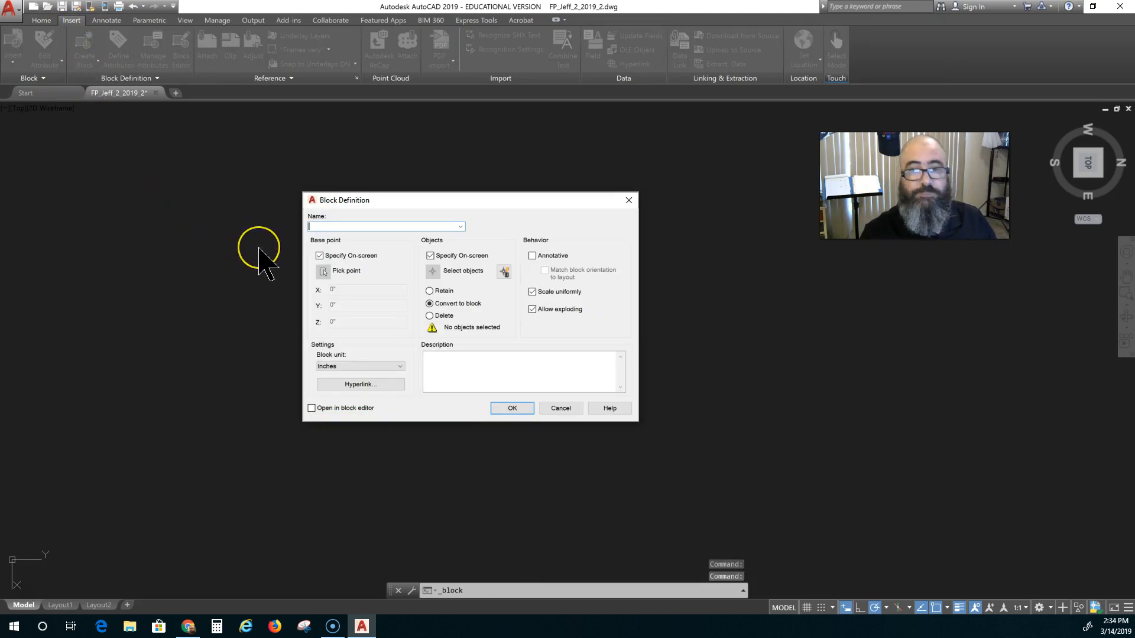
pyautogui.write('K')
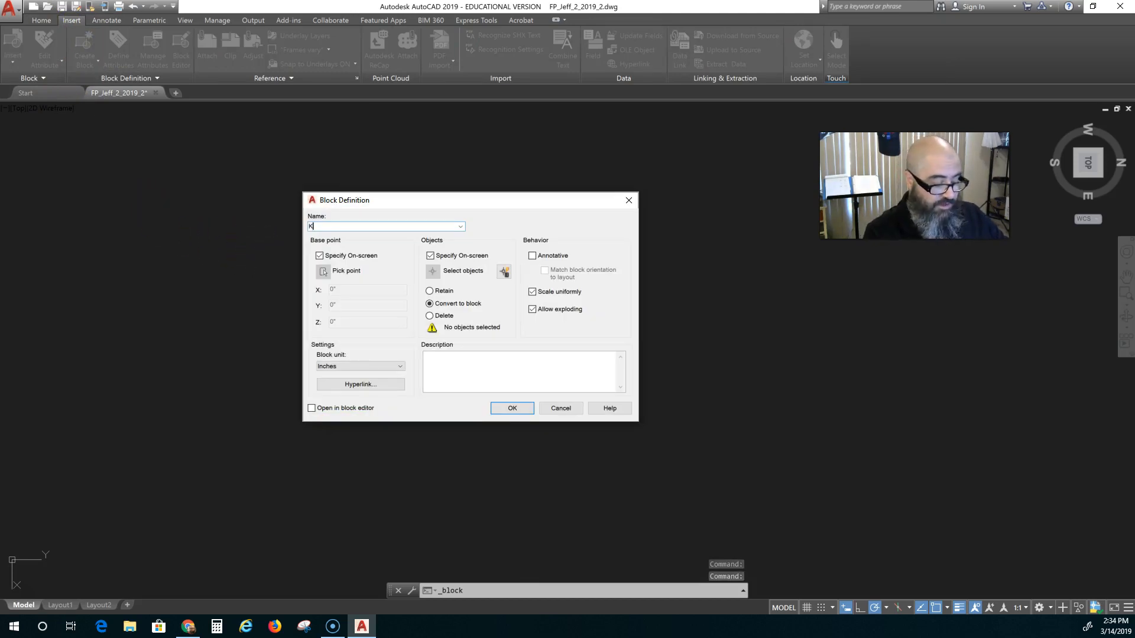
pyautogui.write('CC ')
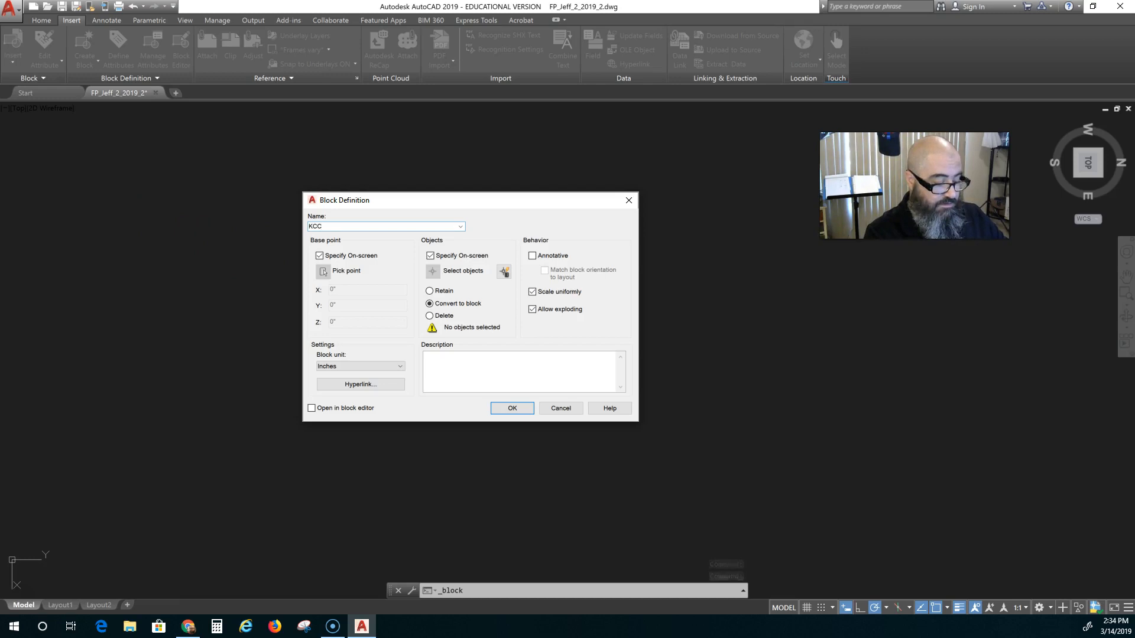
pyautogui.write('8x11 Title block')
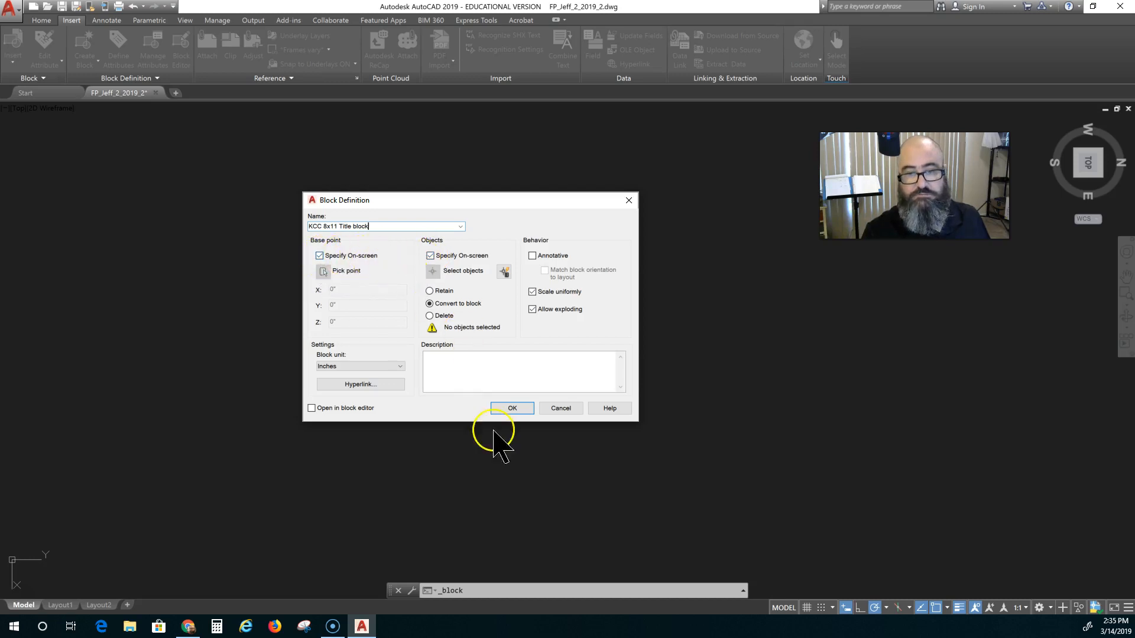
pyautogui.click(508, 408)
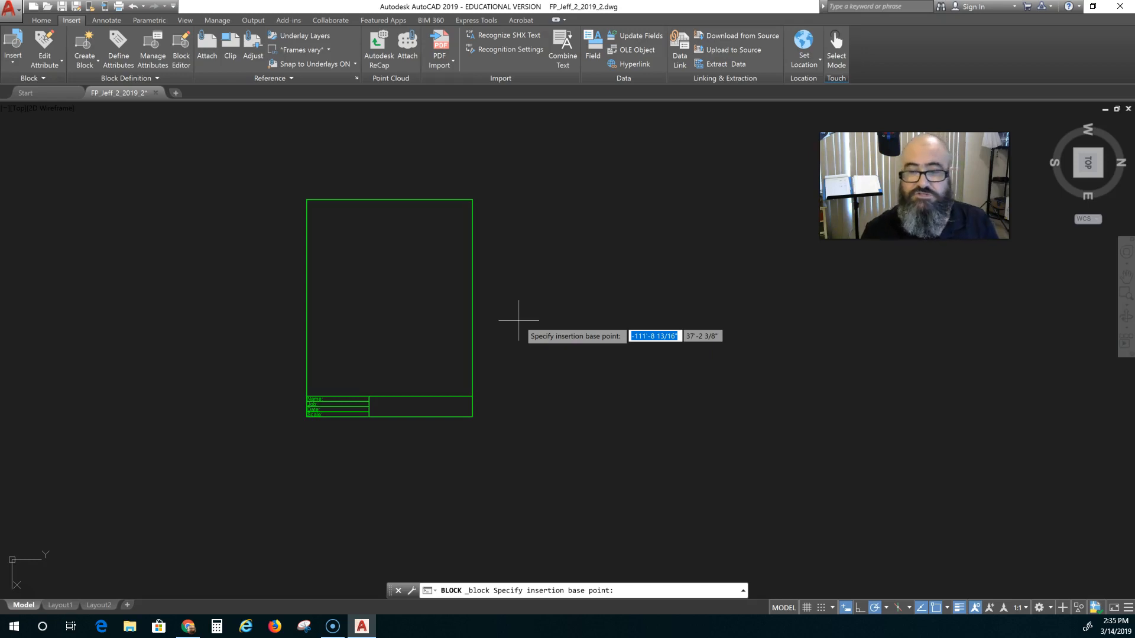
# Step: Set the border's lower-right corner as the base point and convert the whole border with its title block into the block
pyautogui.click(472, 417)
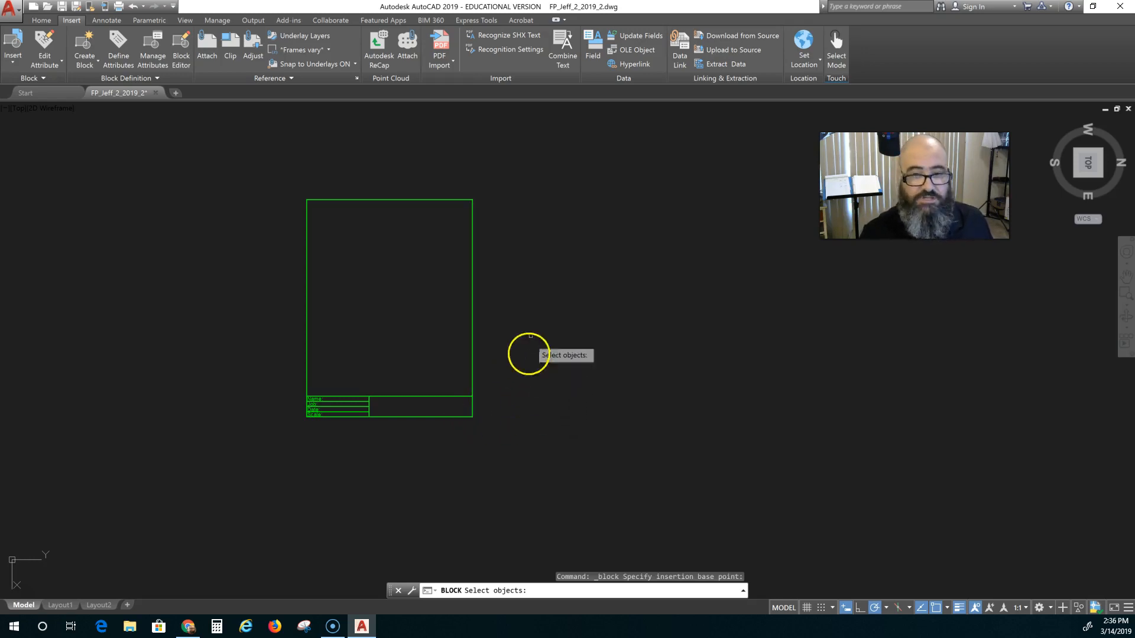
pyautogui.click(526, 171)
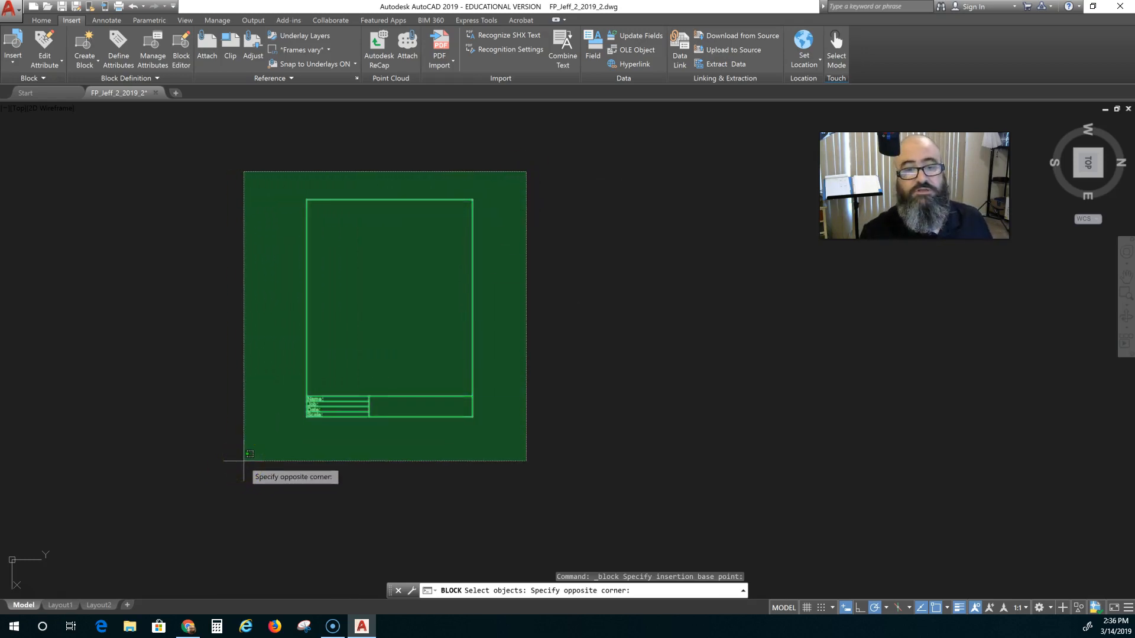
pyautogui.click(244, 461)
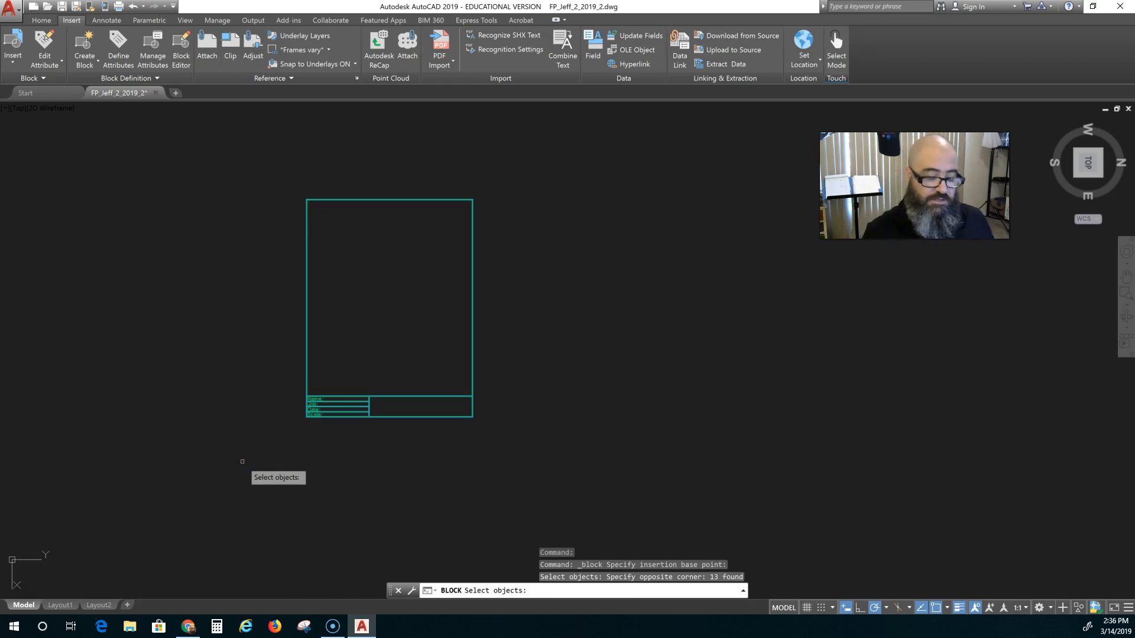
pyautogui.press('Return')
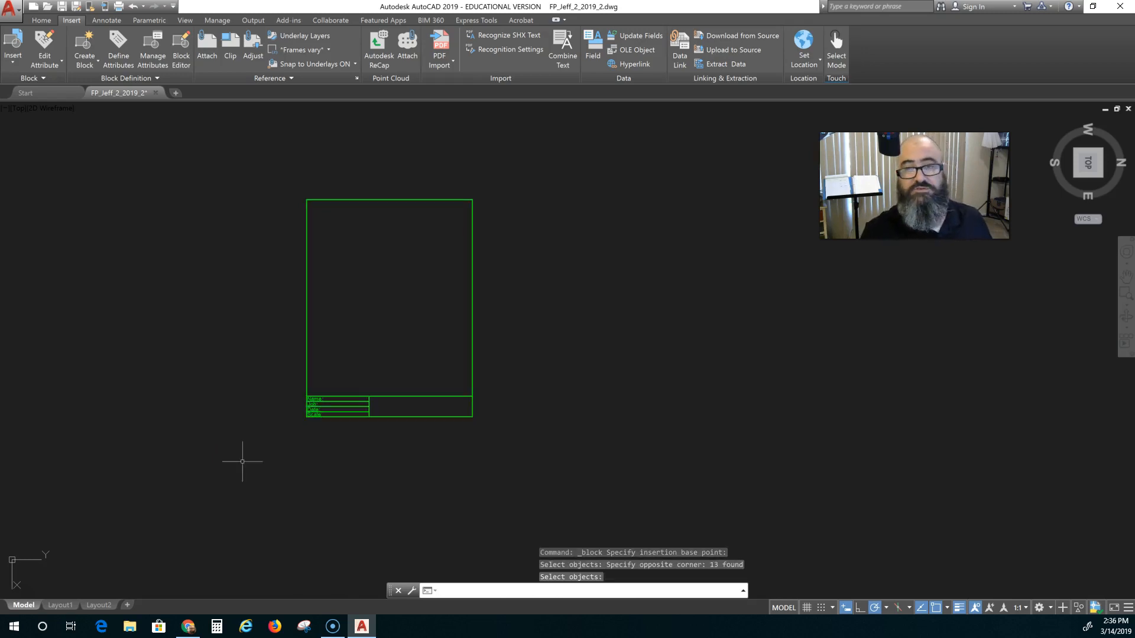
pyautogui.scroll(-5, 258, 461)
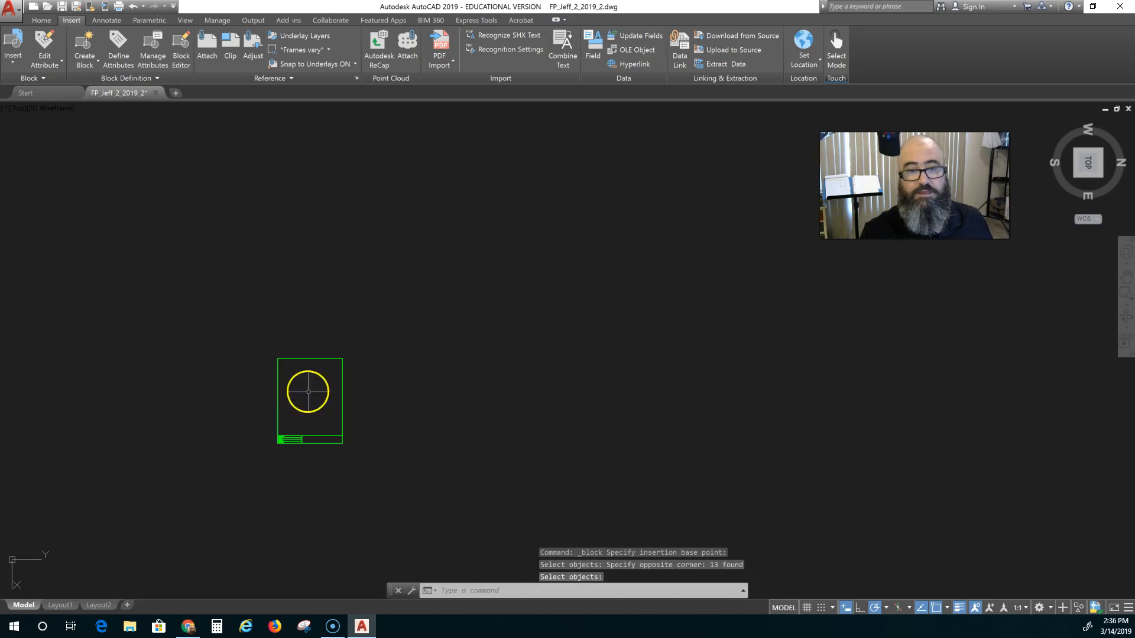
pyautogui.click(343, 389)
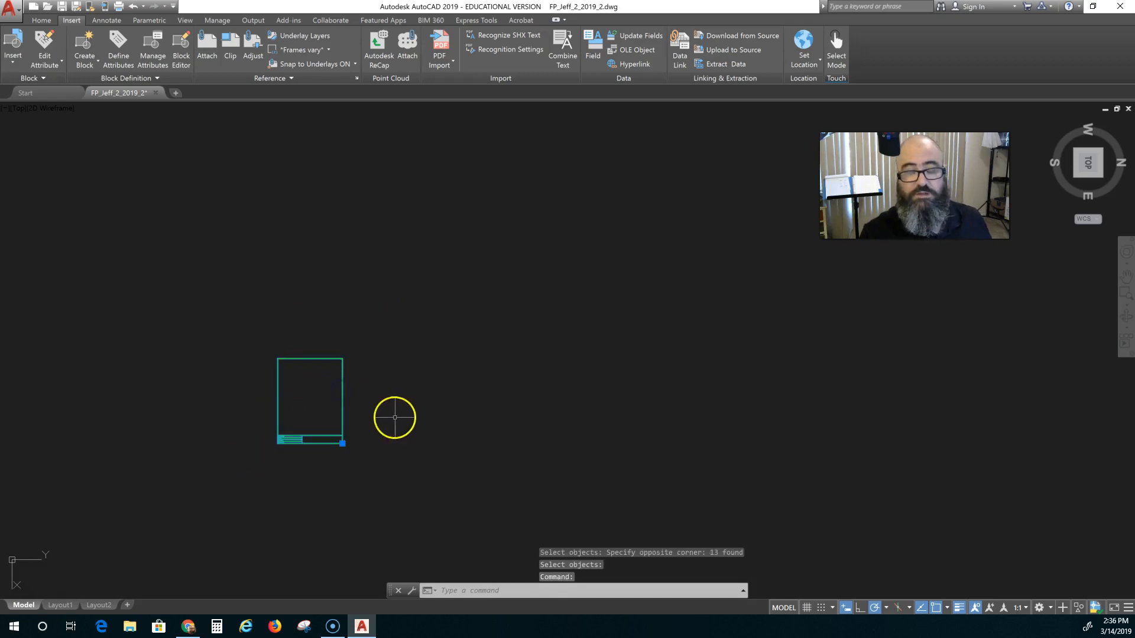
# Step: Browse the drawing's insertable blocks for the title block
pyautogui.click(13, 56)
pyautogui.scroll(-4, 70, 141)
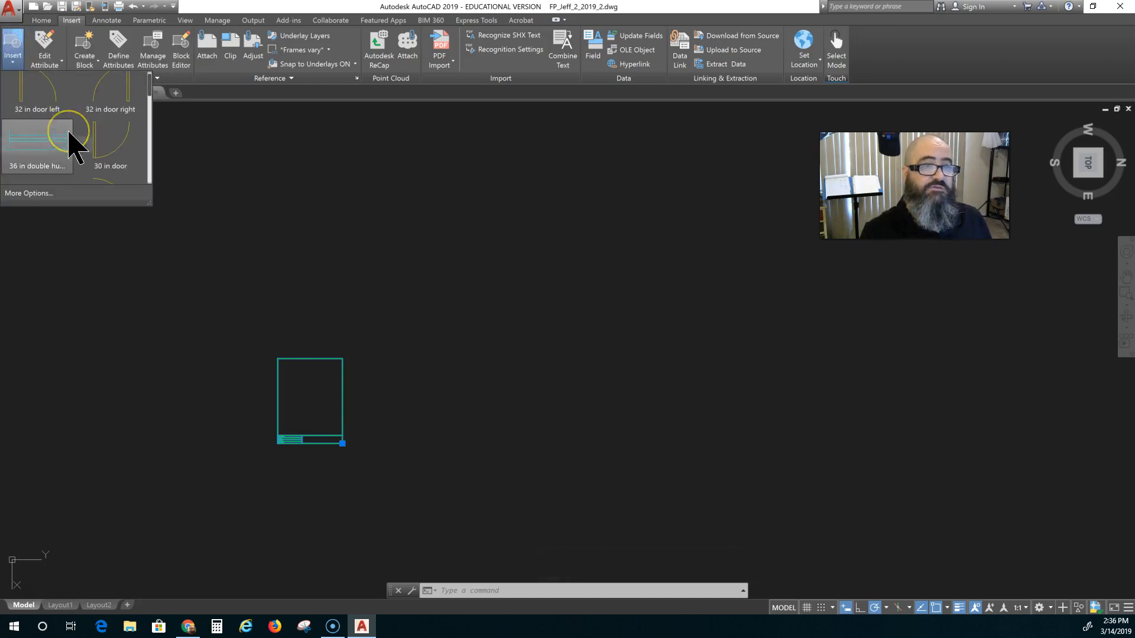
pyautogui.scroll(-6, 70, 142)
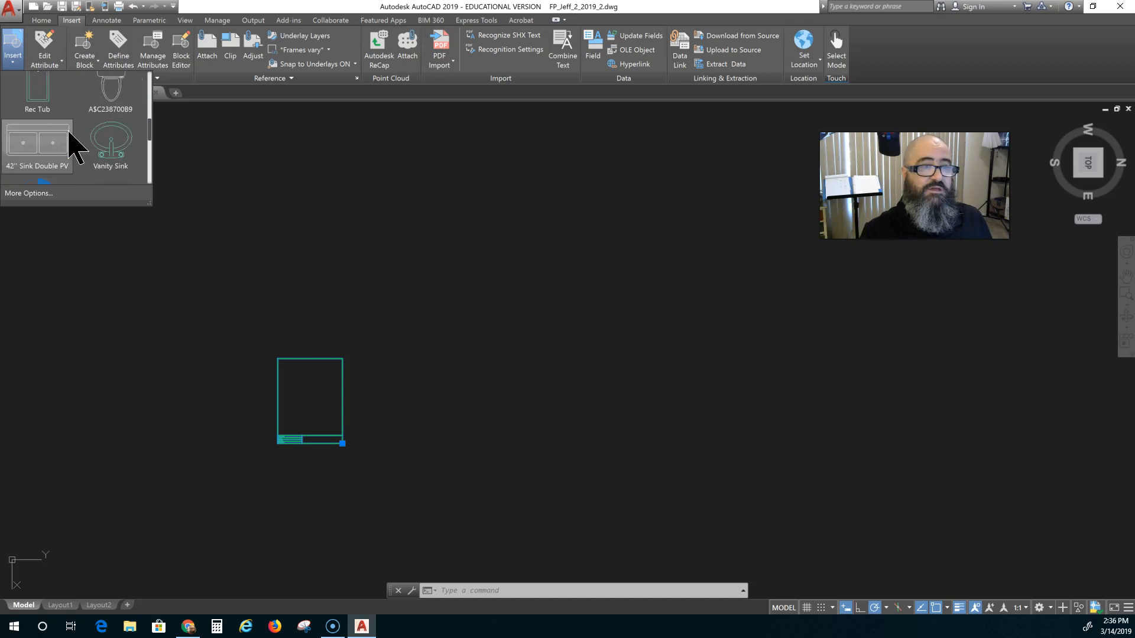
pyautogui.scroll(-4, 71, 145)
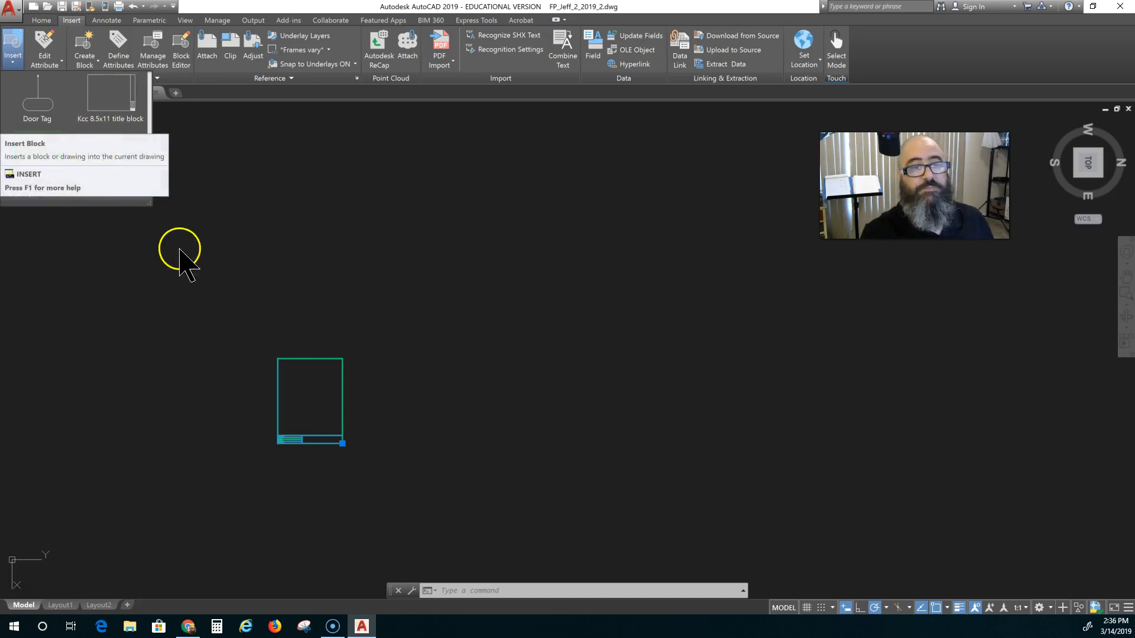
# Step: Switch from model space to the Layout1 sheet
pyautogui.scroll(-5, 269, 310)
pyautogui.moveTo(353, 346); pyautogui.dragTo(309, 317, button='middle')
pyautogui.scroll(-4, 309, 313)
pyautogui.scroll(6, 326, 338)
pyautogui.moveTo(269, 277); pyautogui.dragTo(505, 436, button='middle')
pyautogui.scroll(2, 280, 249)
pyautogui.moveTo(295, 260); pyautogui.dragTo(356, 375, button='middle')
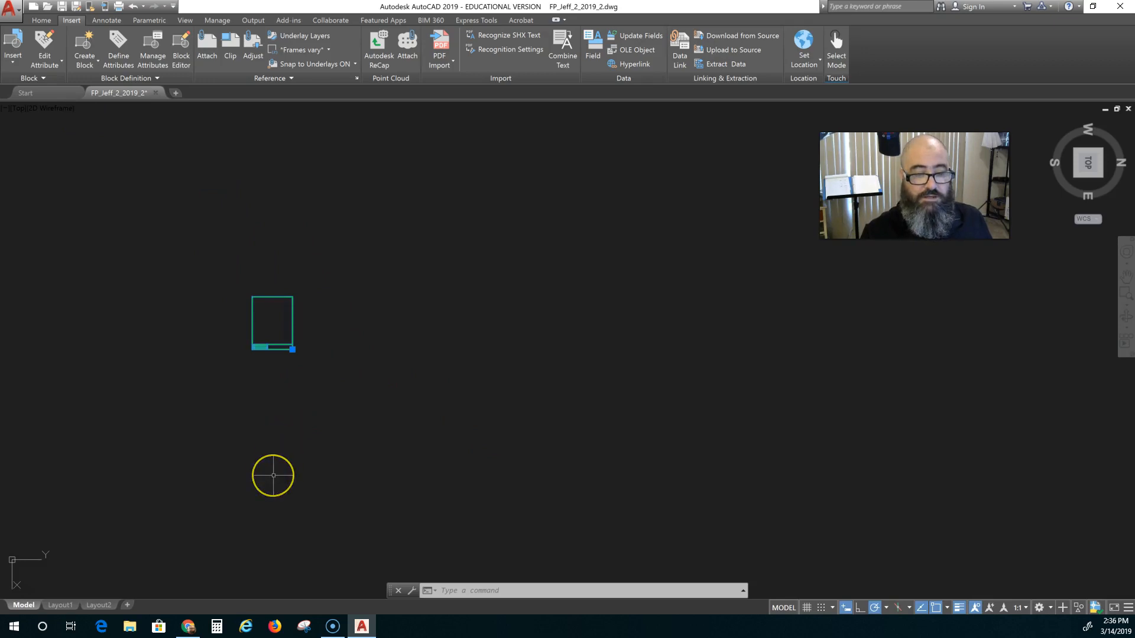
pyautogui.moveTo(63, 606)
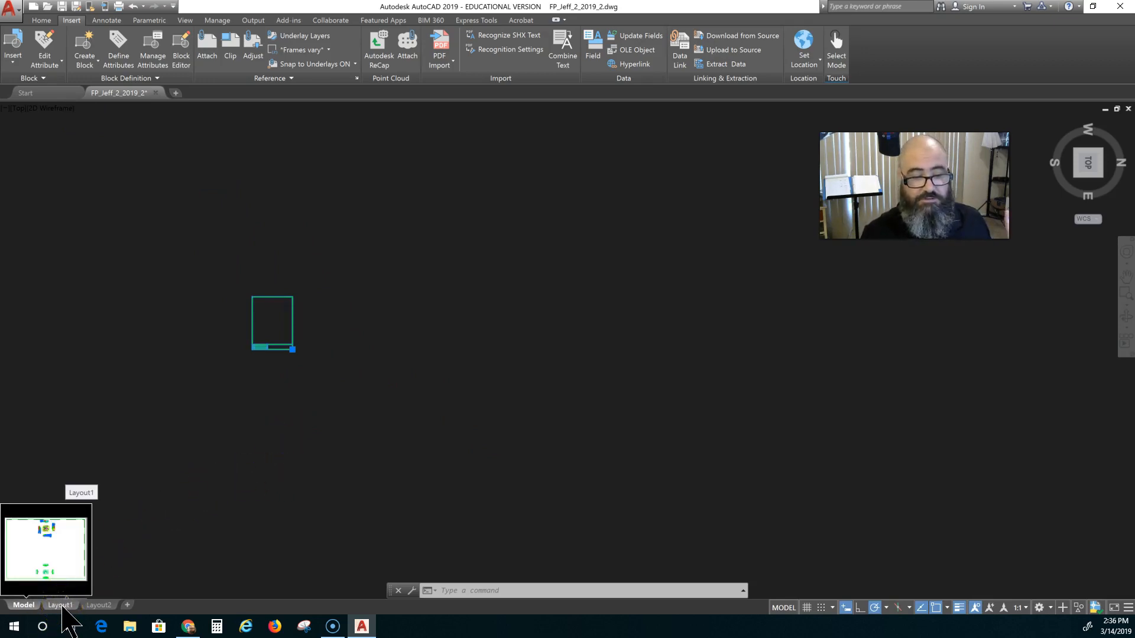
pyautogui.click(61, 606)
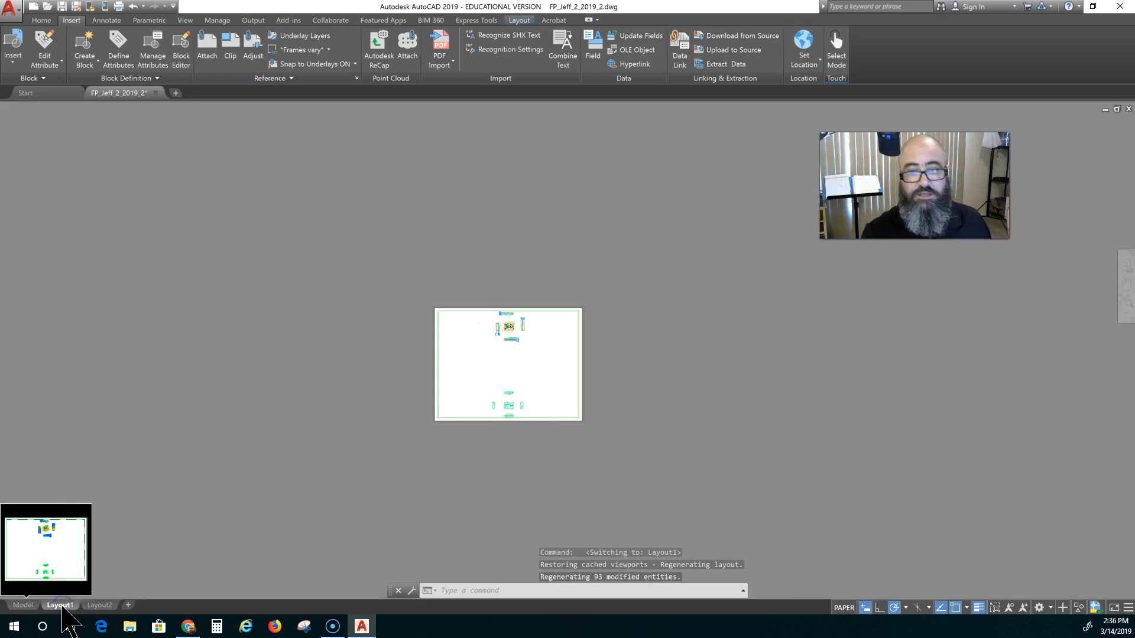
pyautogui.scroll(4, 492, 372)
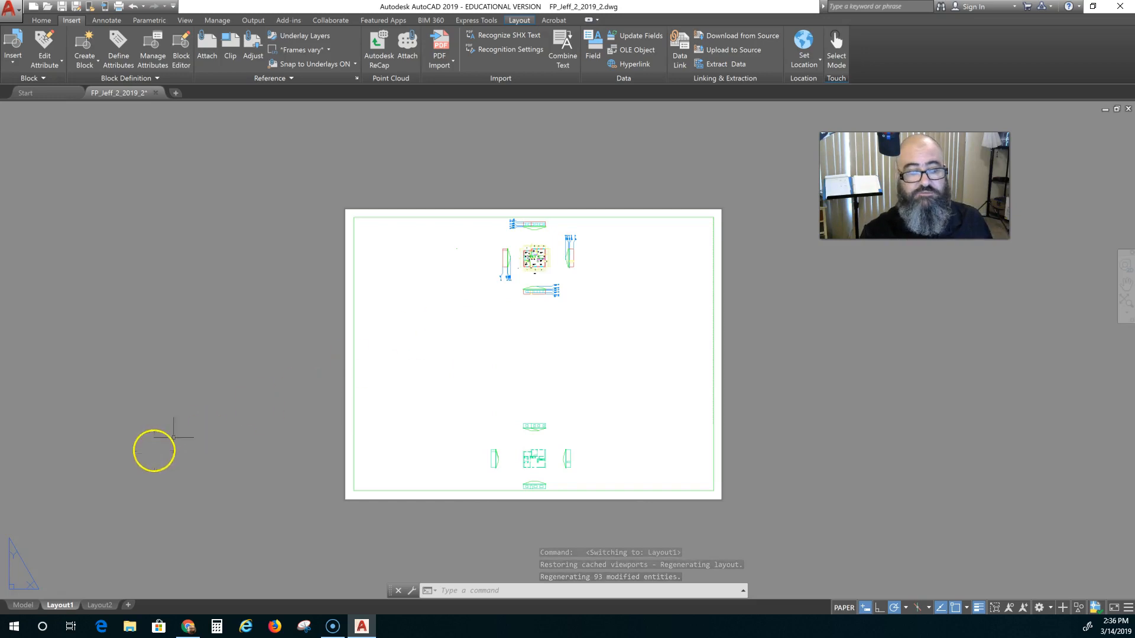
# Step: Examine the existing viewport and the extent of its border on the Layout1 sheet
pyautogui.click(593, 366)
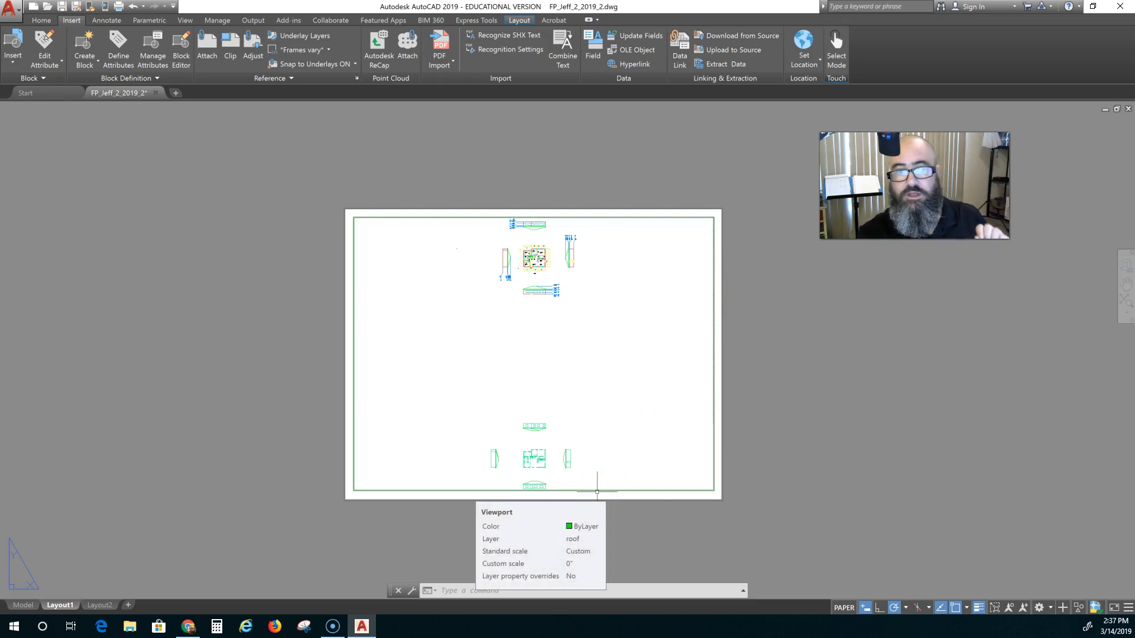
pyautogui.scroll(-1, 549, 375)
pyautogui.scroll(1, 549, 375)
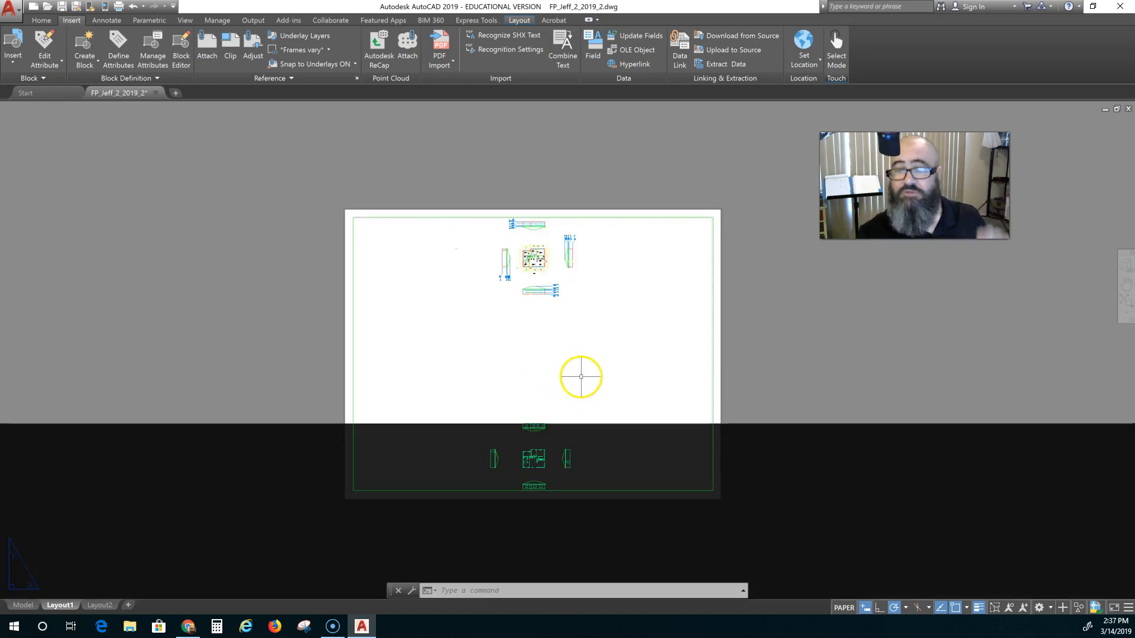
pyautogui.click(634, 389)
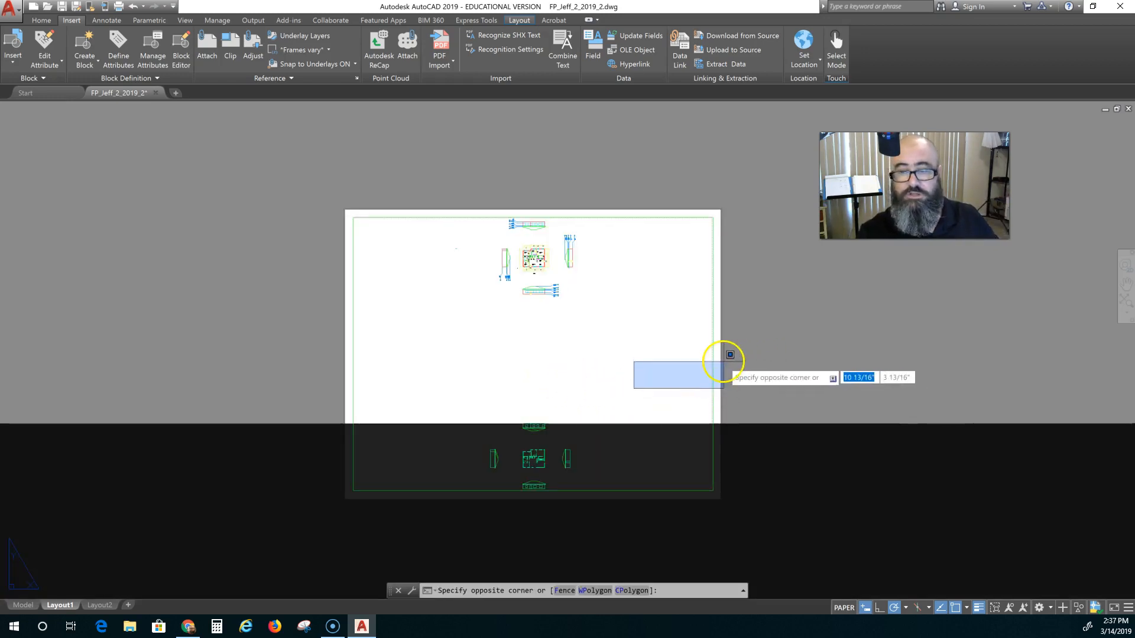
pyautogui.press('Escape')
pyautogui.click(712, 372)
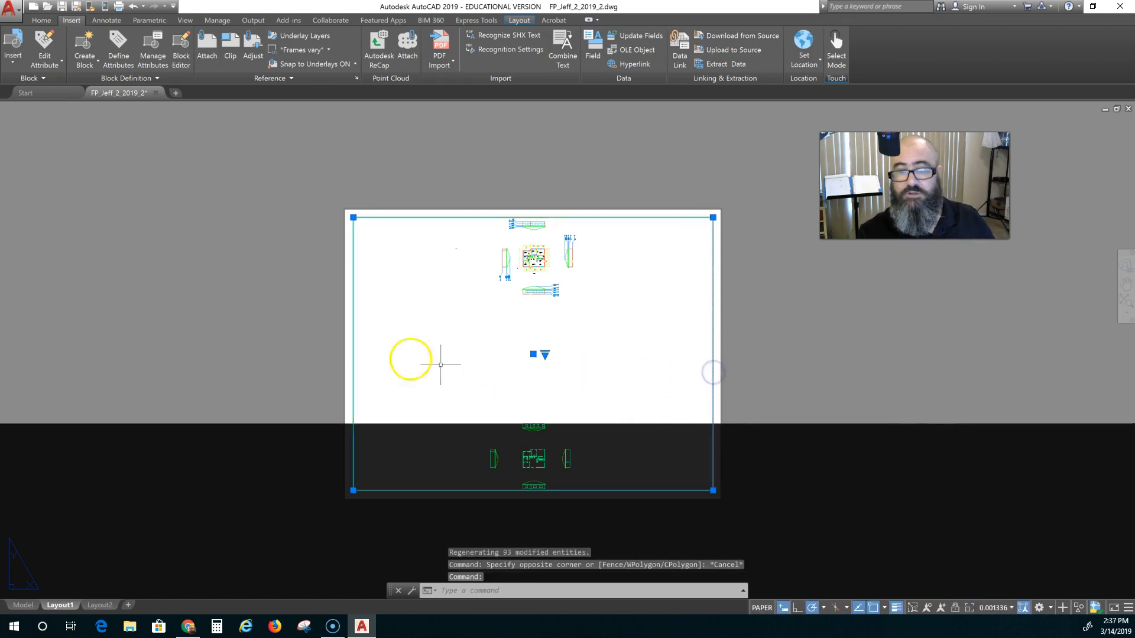
pyautogui.press('Escape')
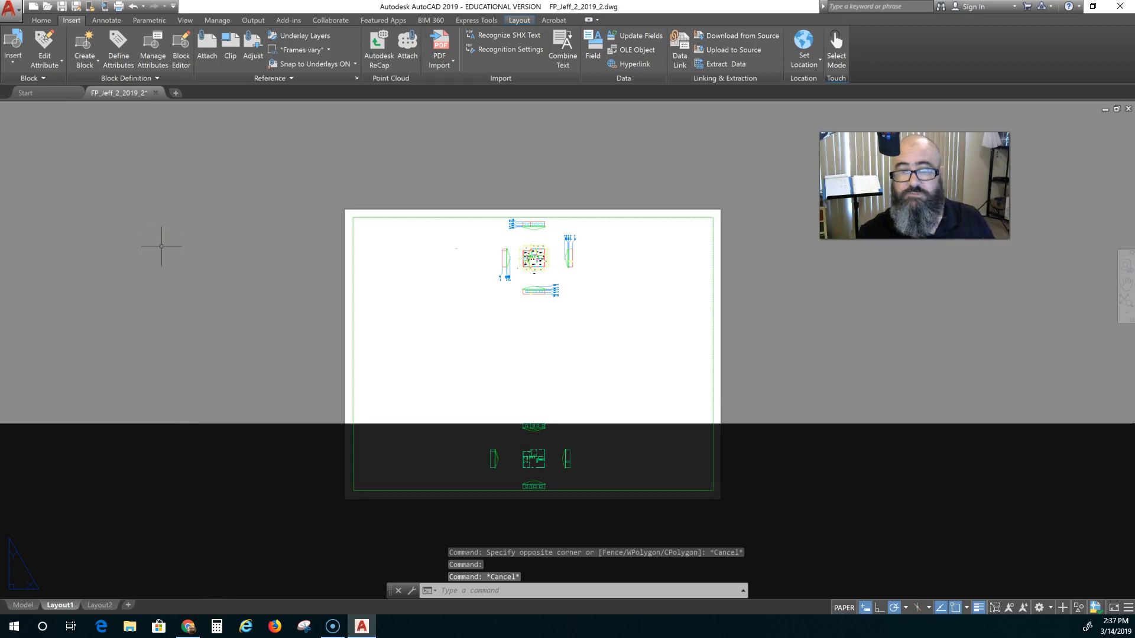
pyautogui.click(172, 236)
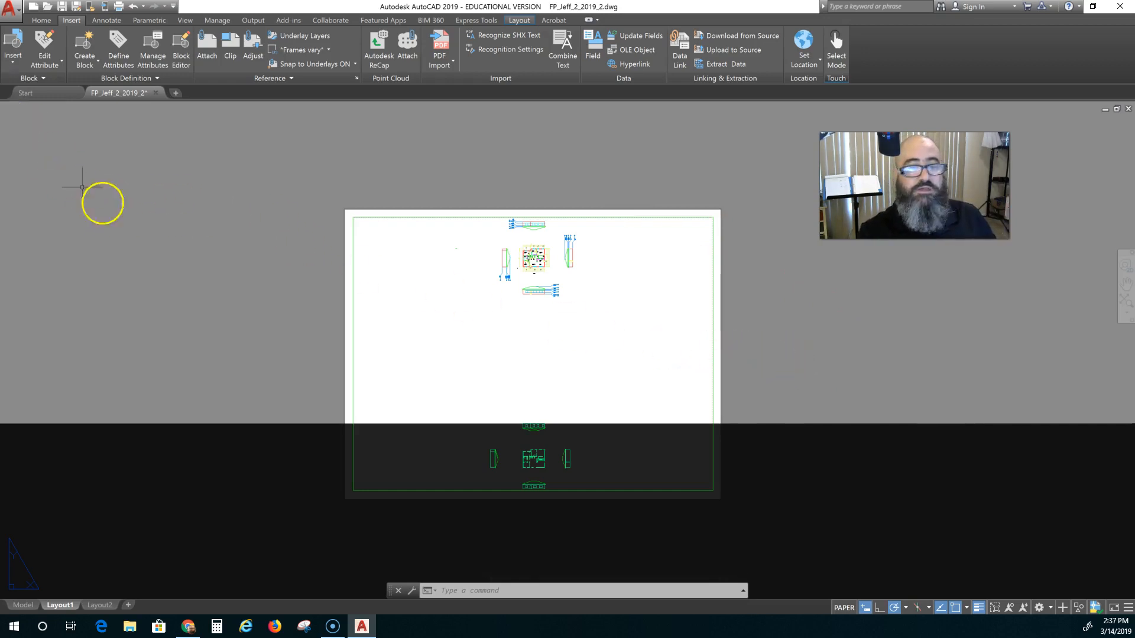
pyautogui.scroll(2, 224, 361)
pyautogui.scroll(-2, 229, 364)
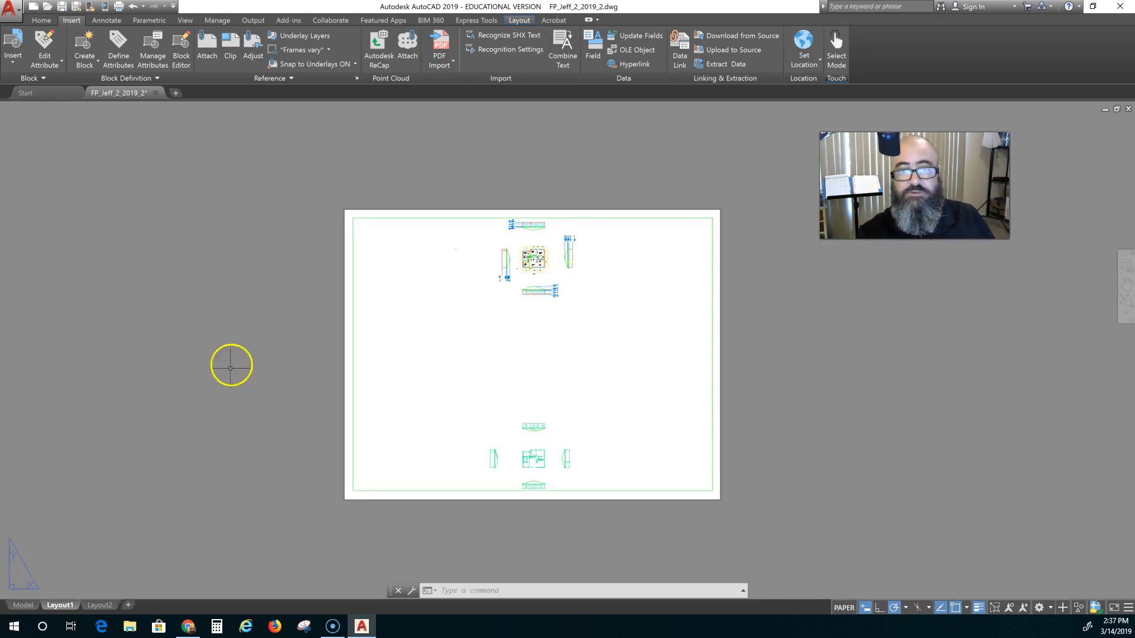
# Step: Insert the KCC 8x11 Title block on Layout1 at the viewport's upper-right corner and pick its scale freehand
pyautogui.click(14, 42)
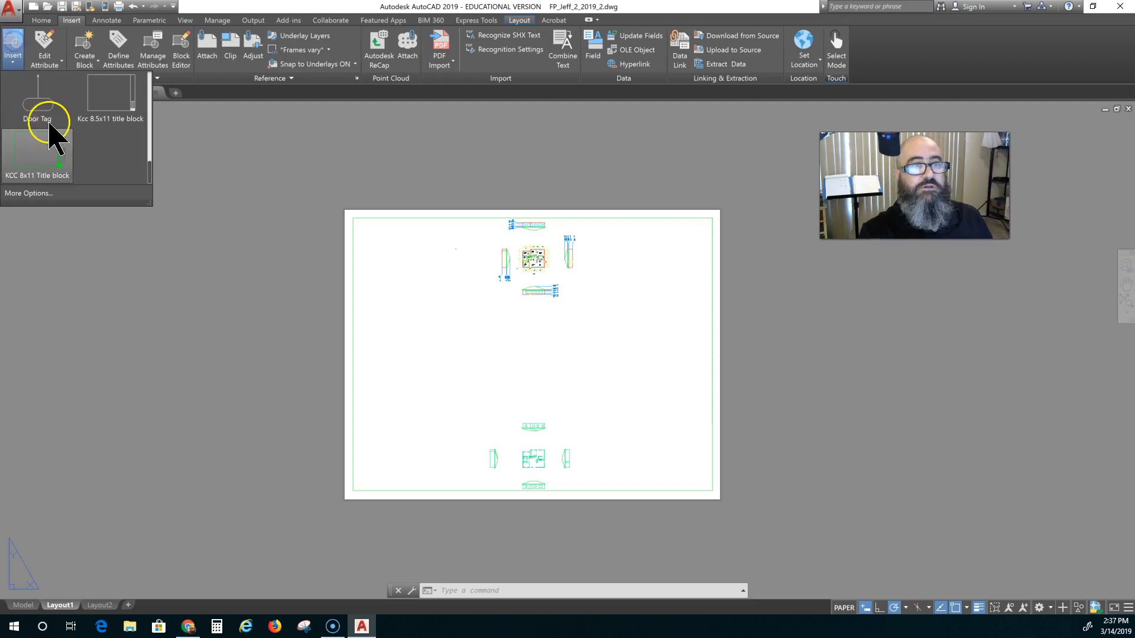
pyautogui.click(57, 178)
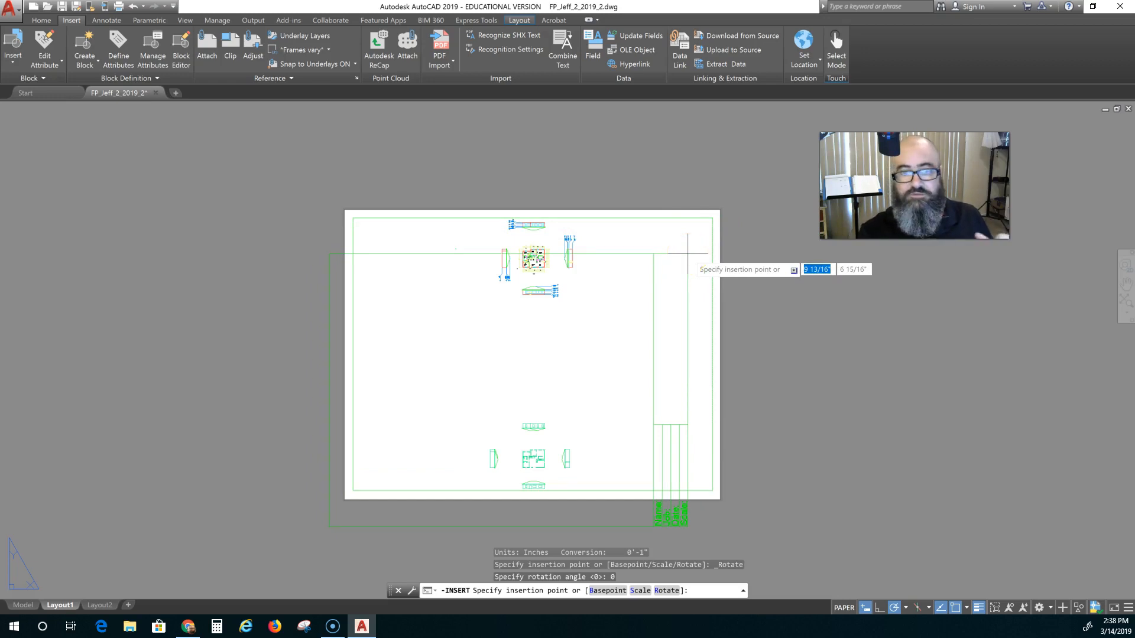
pyautogui.click(712, 218)
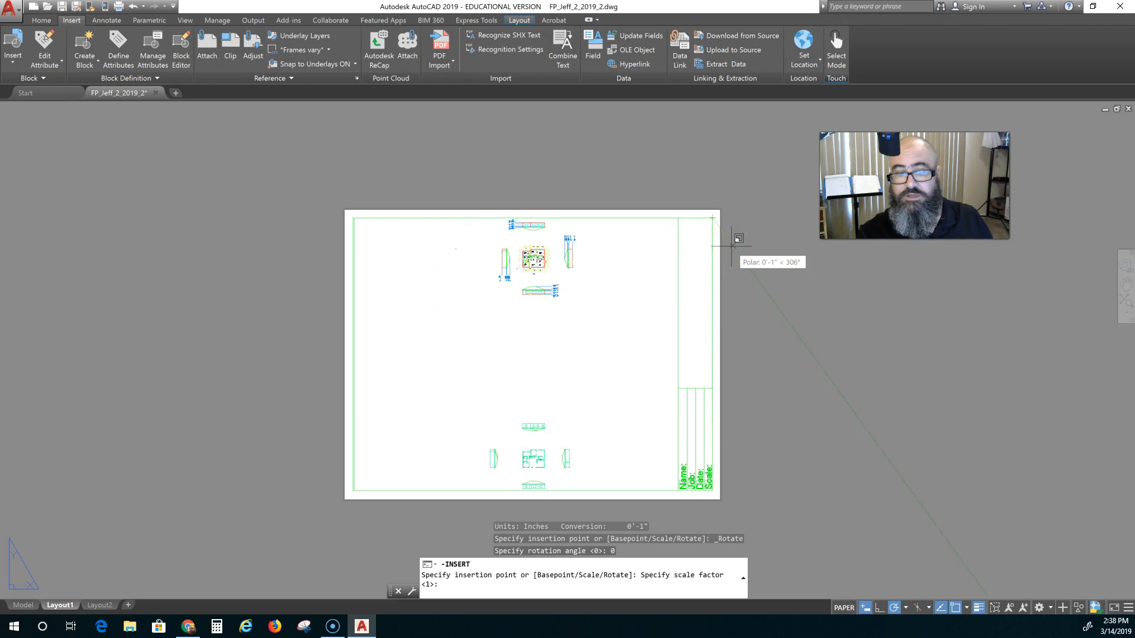
pyautogui.click(731, 245)
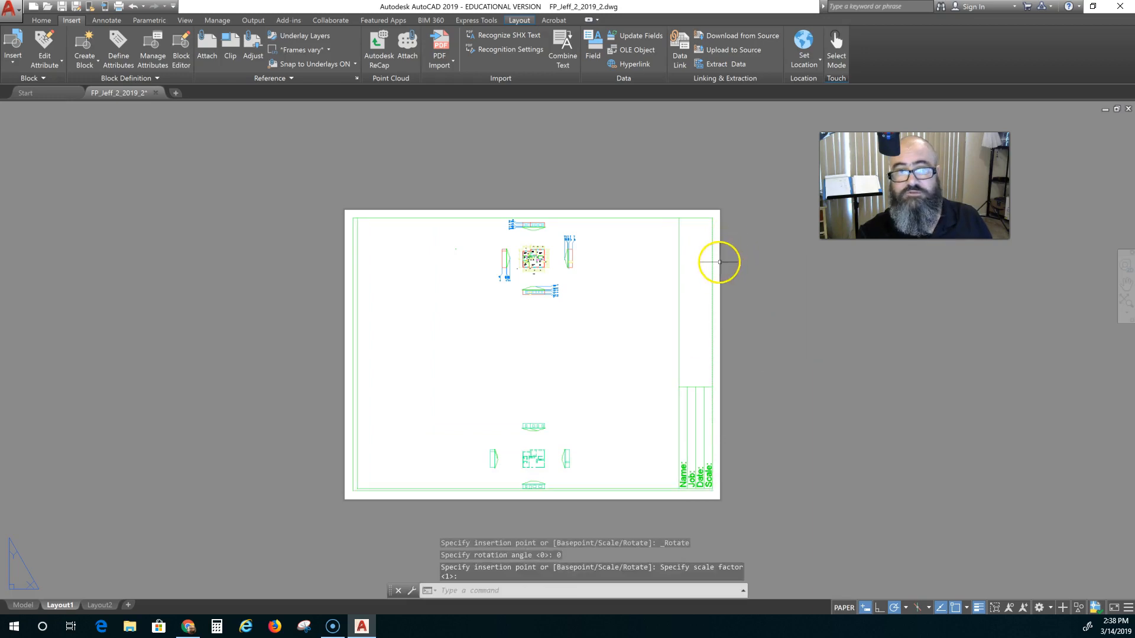
# Step: Scale the inserted title block freehand from its upper-right corner, enlarging it slightly toward the viewport border
pyautogui.click(356, 241)
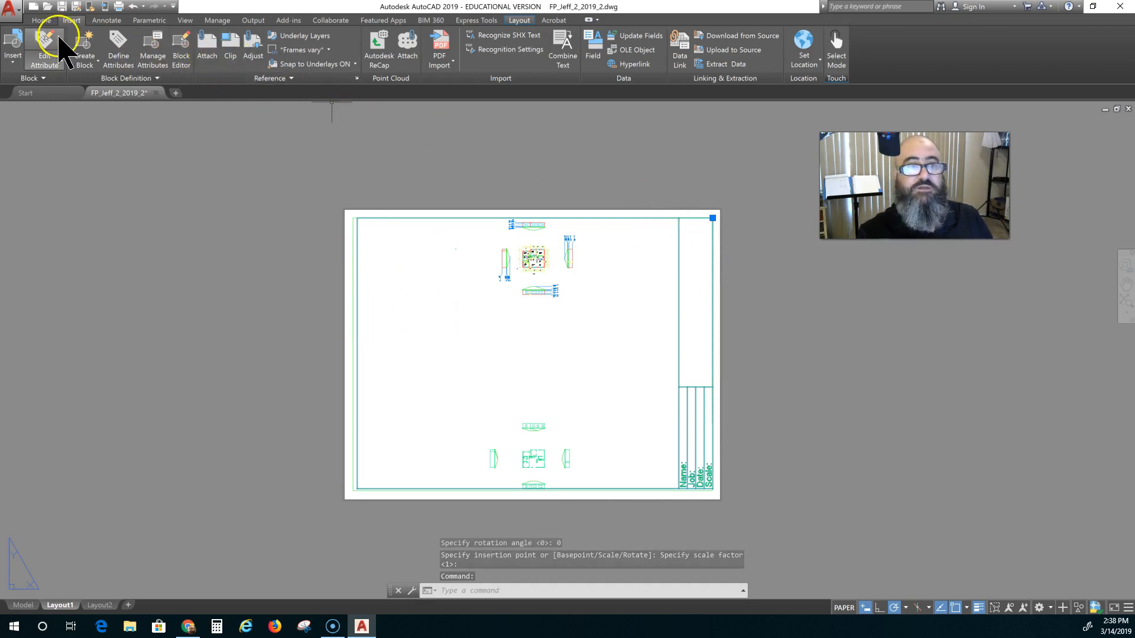
pyautogui.click(42, 20)
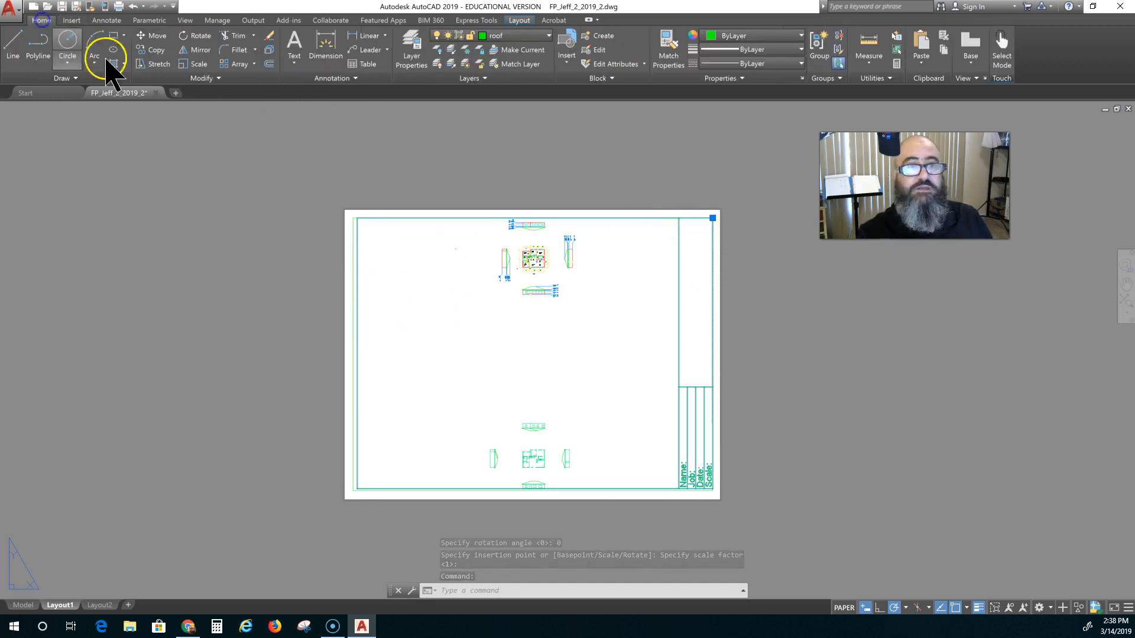
pyautogui.click(198, 64)
pyautogui.click(712, 219)
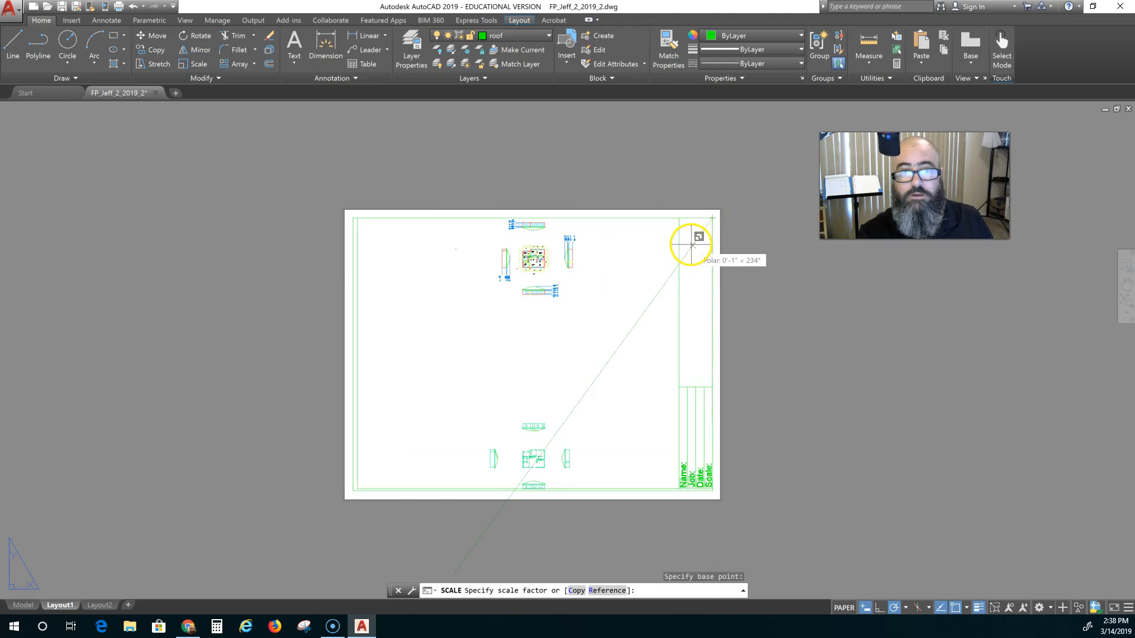
pyautogui.scroll(2, 692, 244)
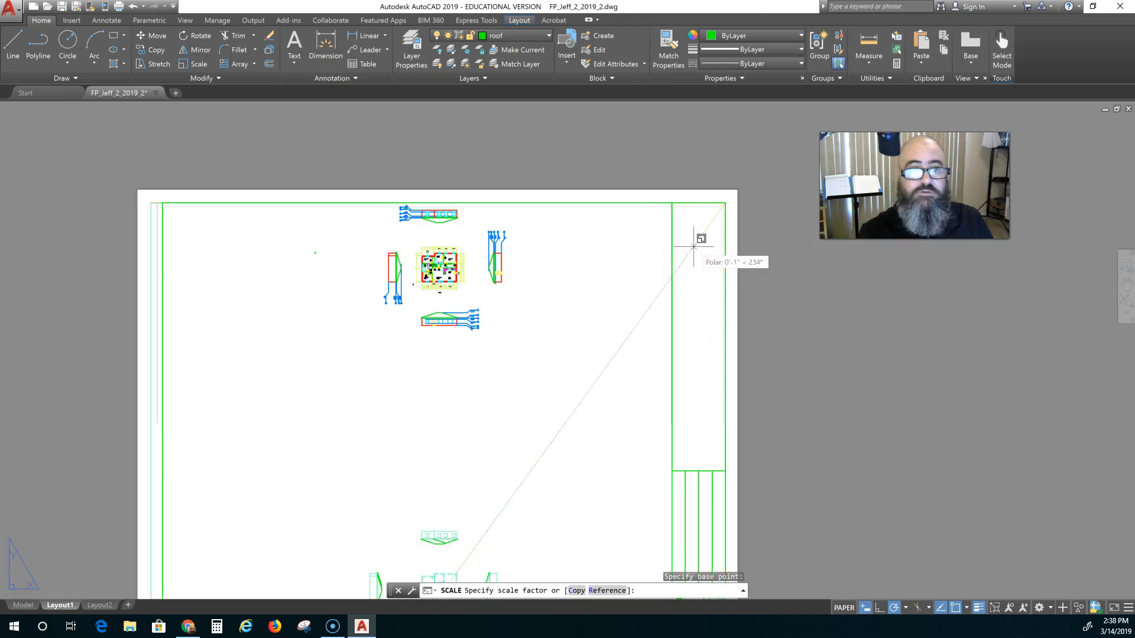
pyautogui.click(693, 246)
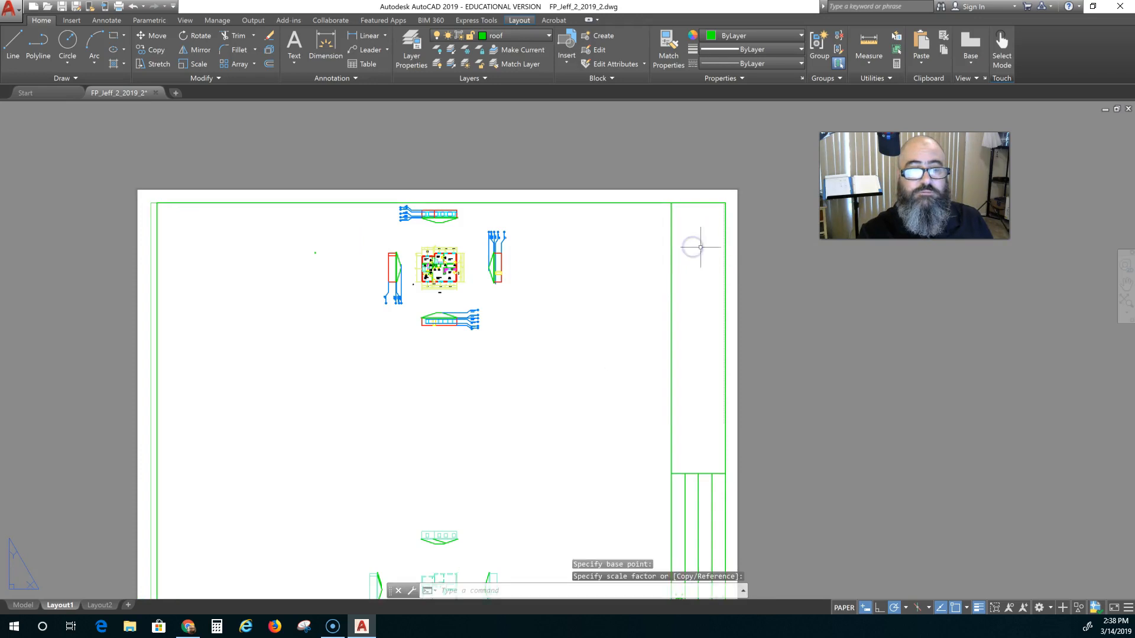
pyautogui.press('Escape')
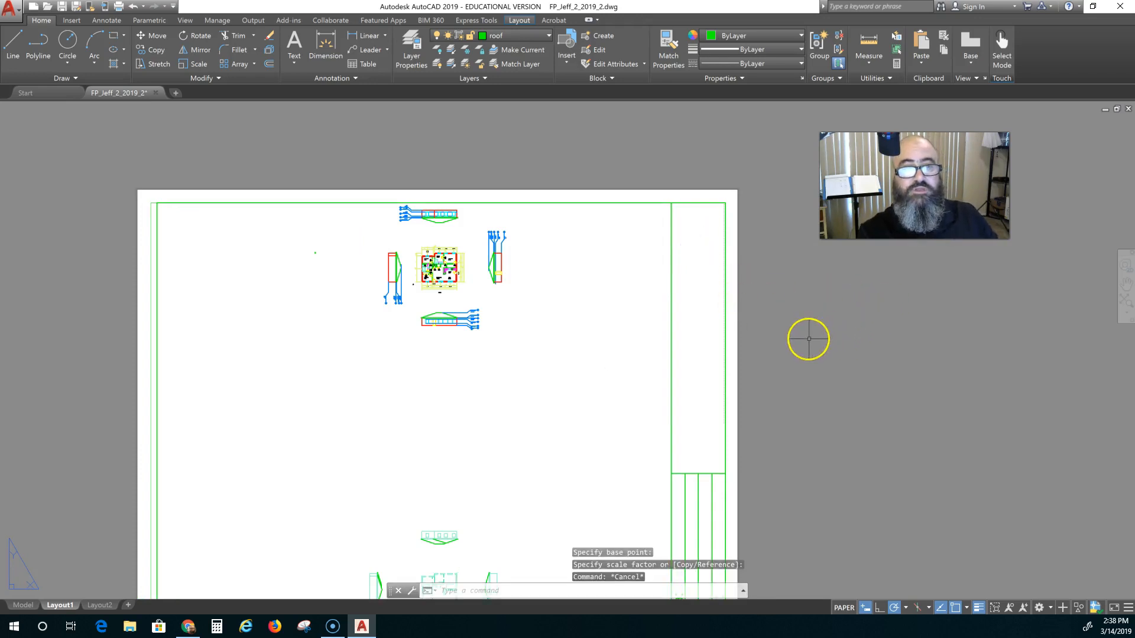
pyautogui.scroll(-4, 808, 339)
pyautogui.scroll(2, 740, 366)
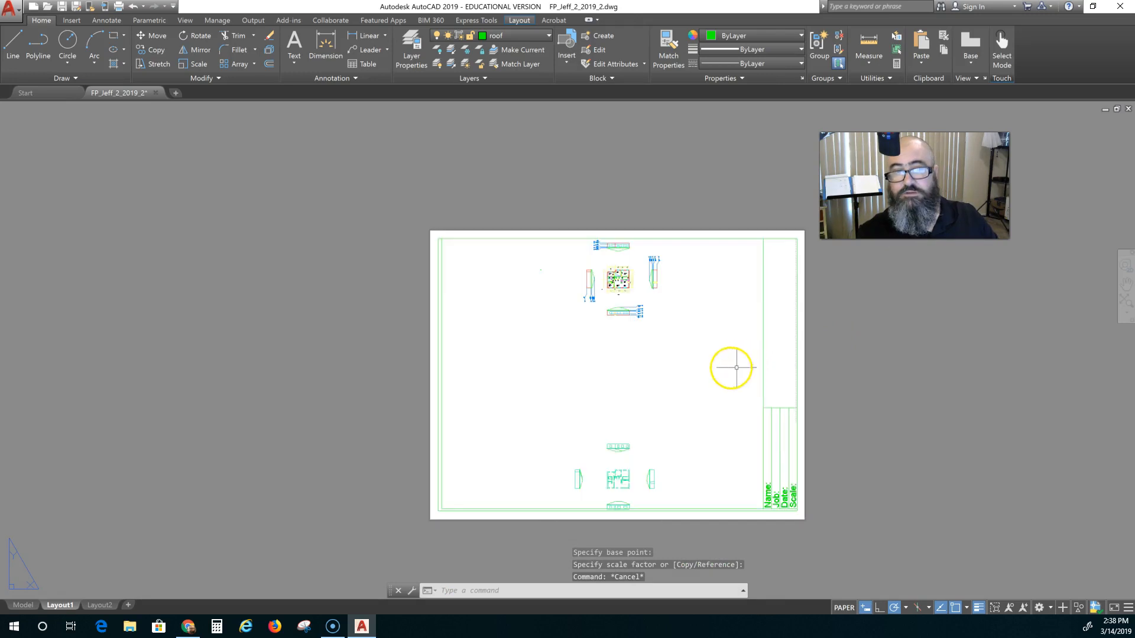
pyautogui.moveTo(732, 367); pyautogui.dragTo(654, 301, button='middle')
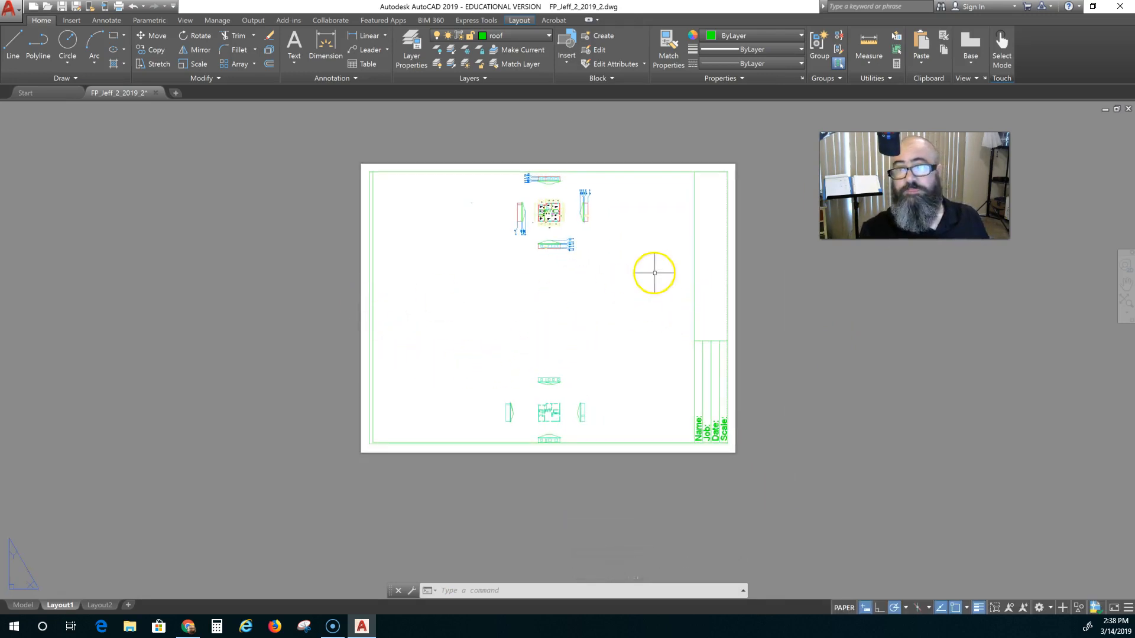
# Step: Scale the title block again from its upper-right corner so its left edge meets the viewport border
pyautogui.click(695, 210)
pyautogui.click(689, 228)
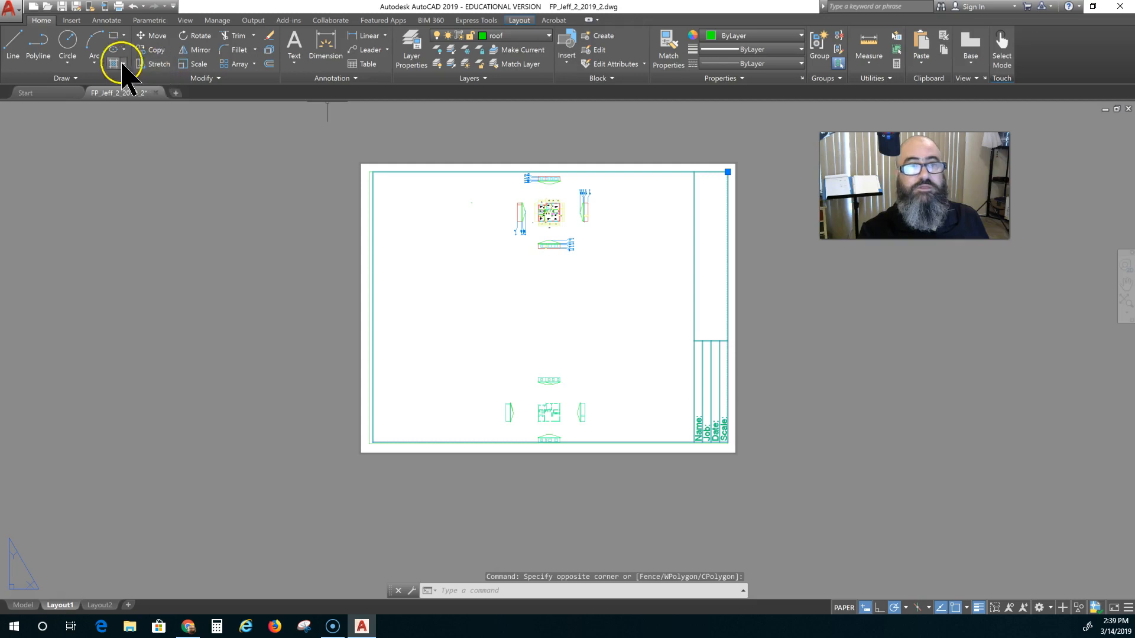
pyautogui.click(181, 63)
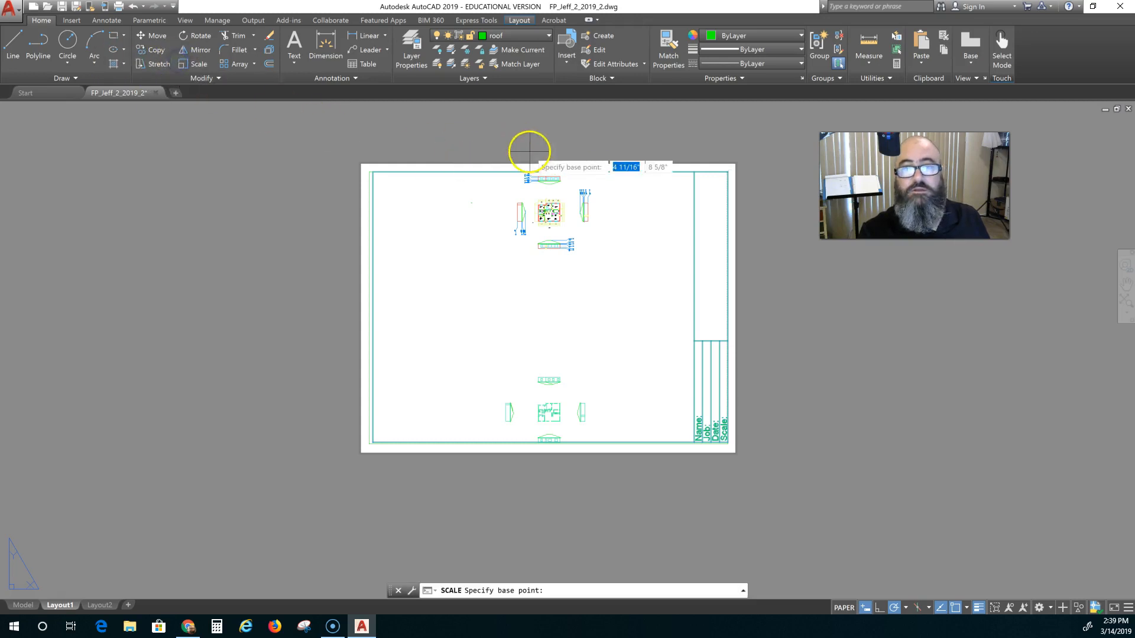
pyautogui.click(727, 171)
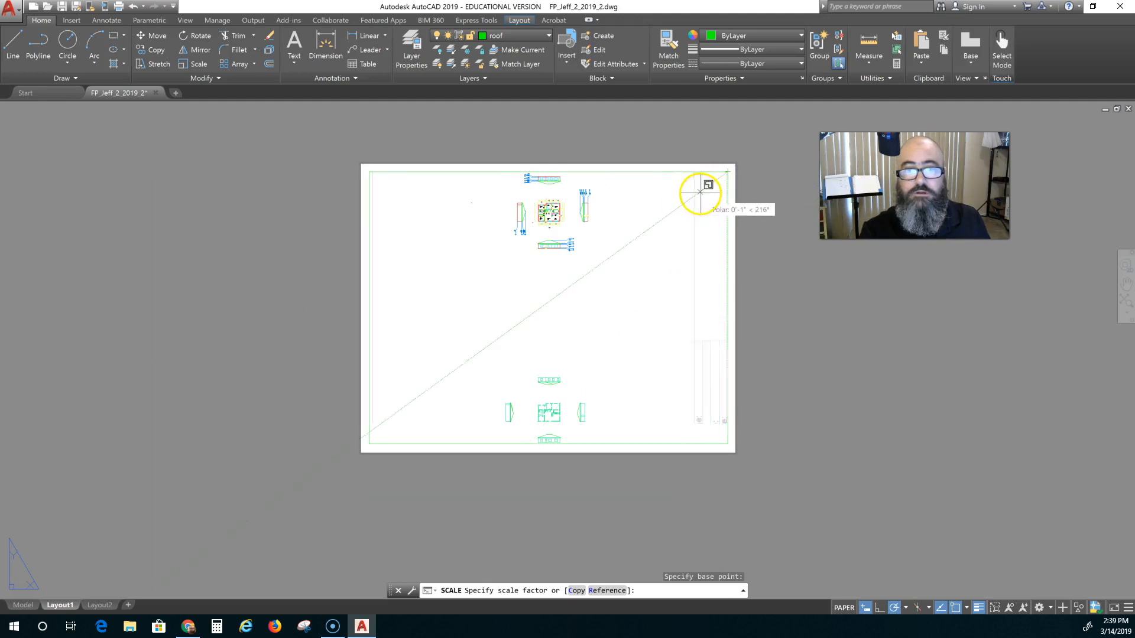
pyautogui.scroll(4, 700, 192)
pyautogui.scroll(-2, 701, 195)
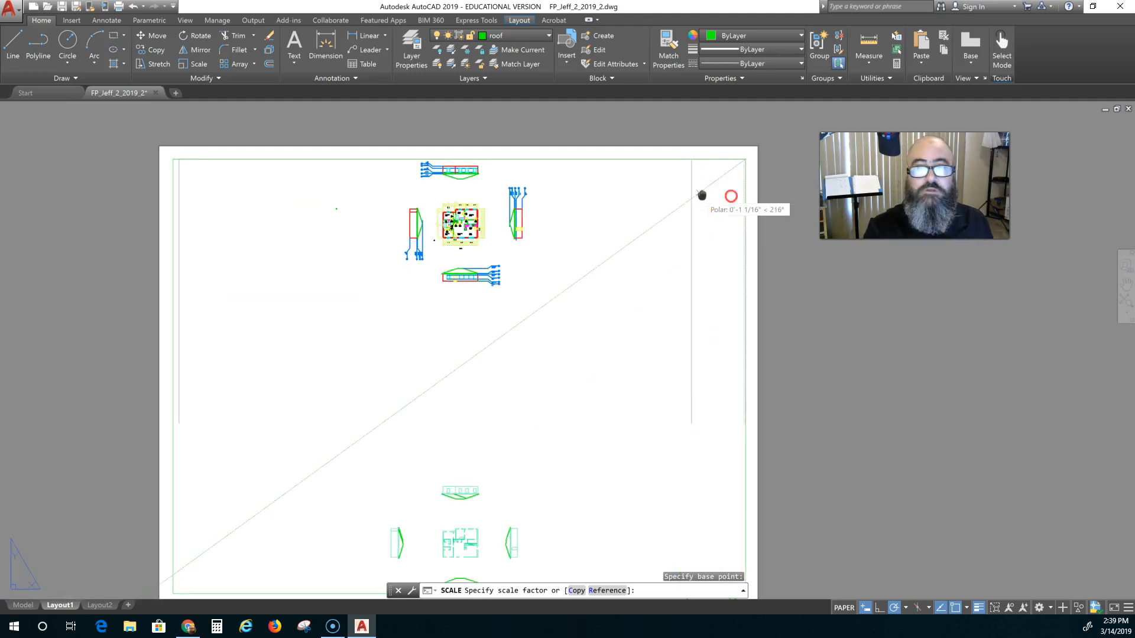
pyautogui.moveTo(701, 195); pyautogui.dragTo(845, 199, button='middle')
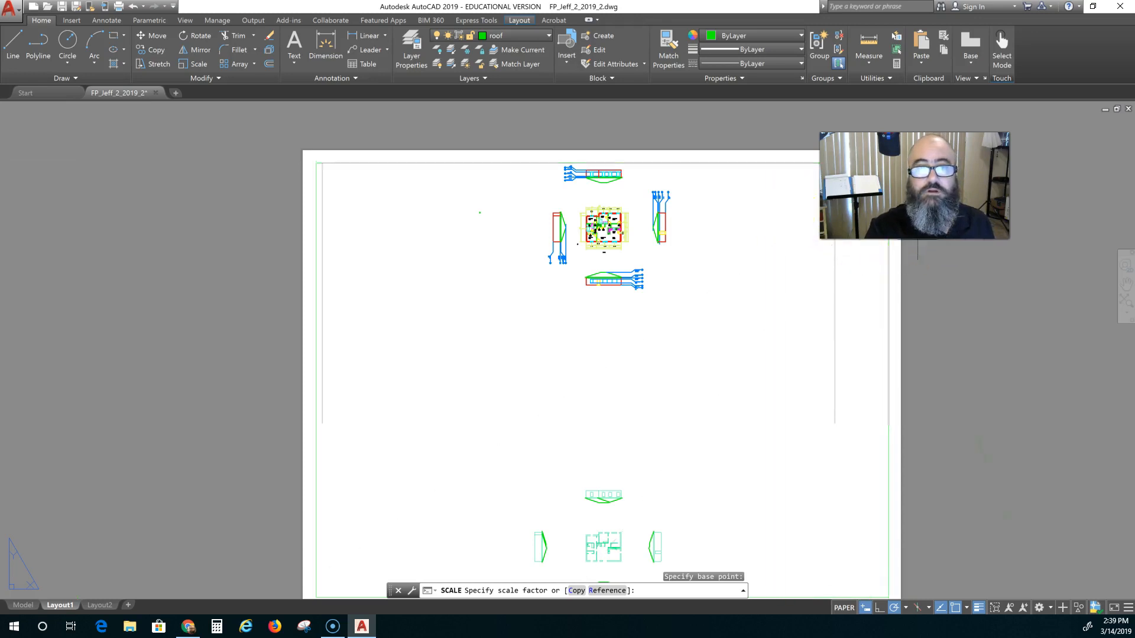
pyautogui.moveTo(756, 183); pyautogui.dragTo(500, 175, button='middle')
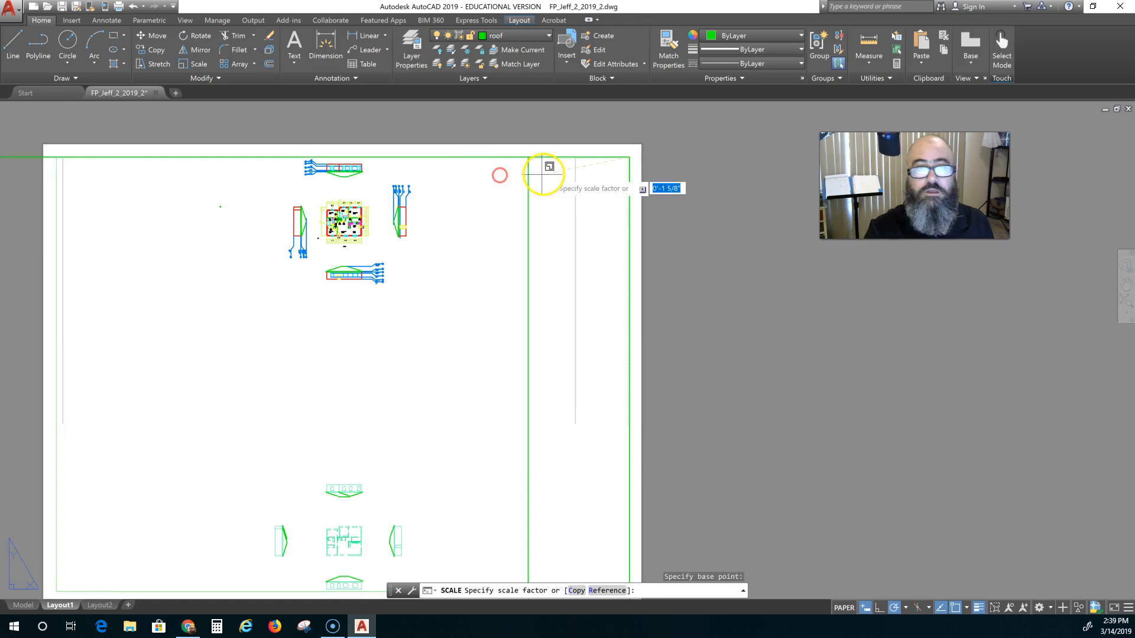
pyautogui.click(684, 164)
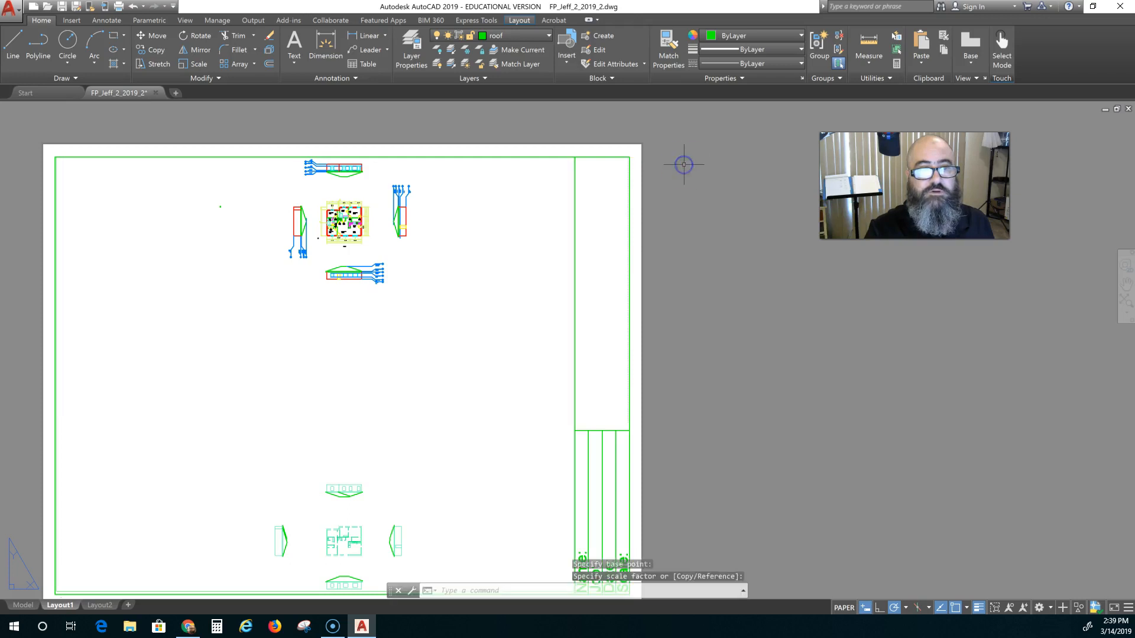
pyautogui.scroll(-3, 698, 201)
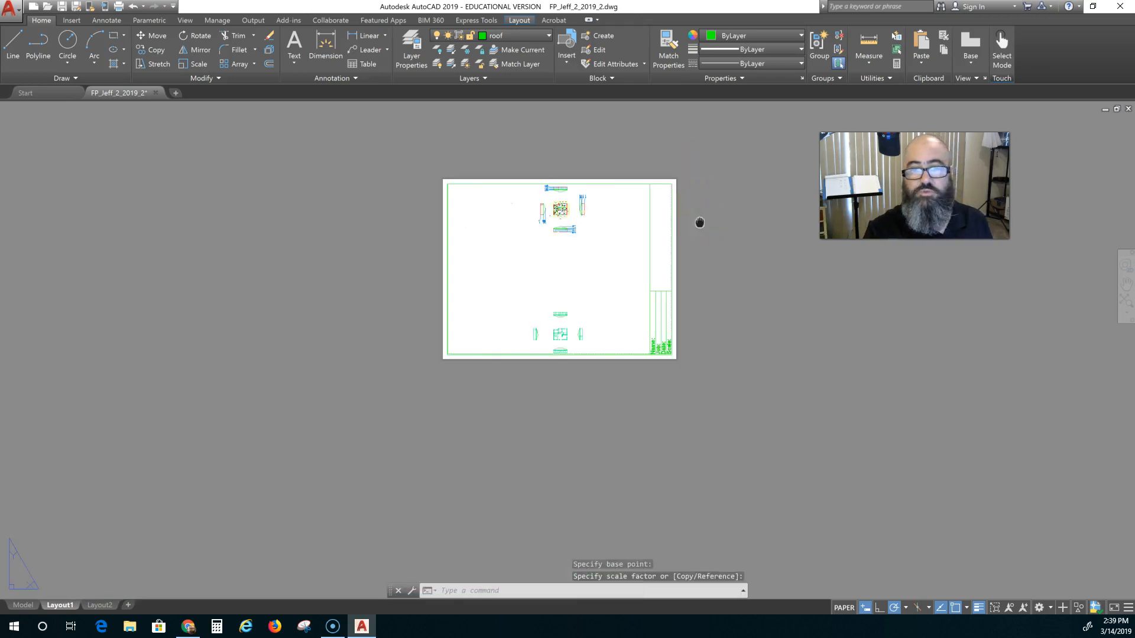
pyautogui.moveTo(700, 222); pyautogui.dragTo(680, 173, button='middle')
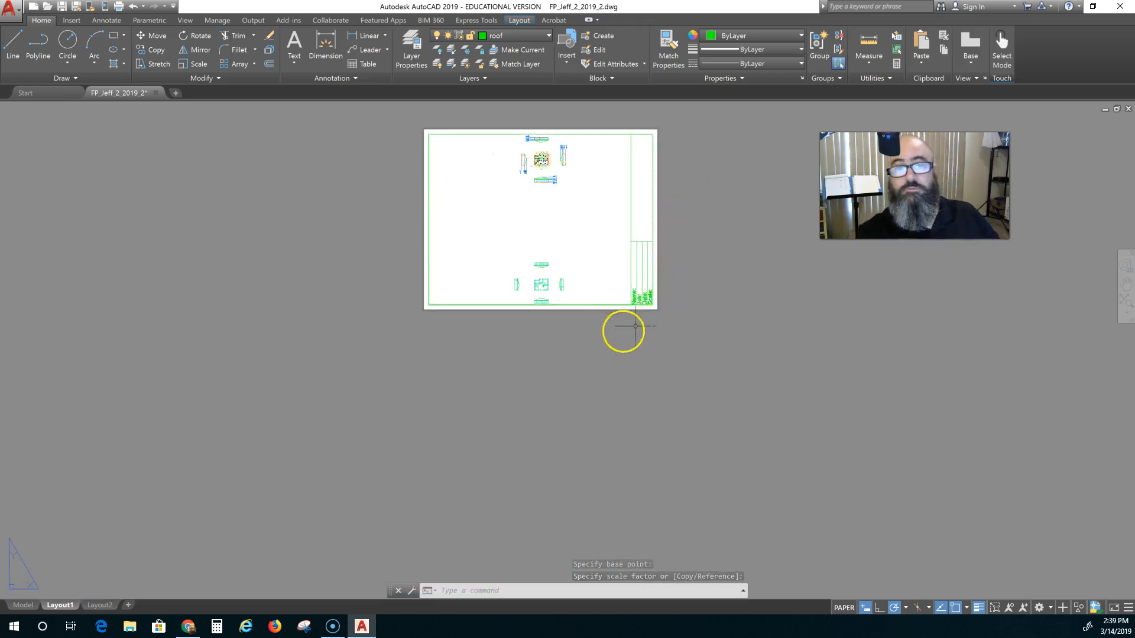
pyautogui.press('Escape')
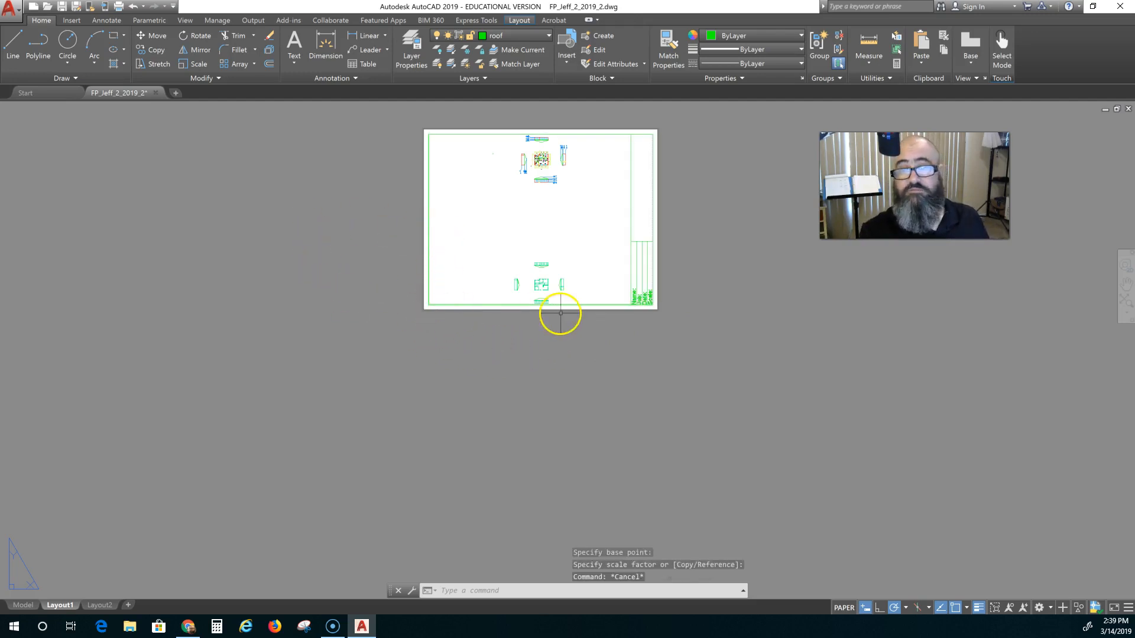
# Step: Examine the fitted title block on Layout1, view the Layout2 sheet and return to Layout1
pyautogui.scroll(-1, 560, 312)
pyautogui.moveTo(505, 266); pyautogui.dragTo(406, 301, button='middle')
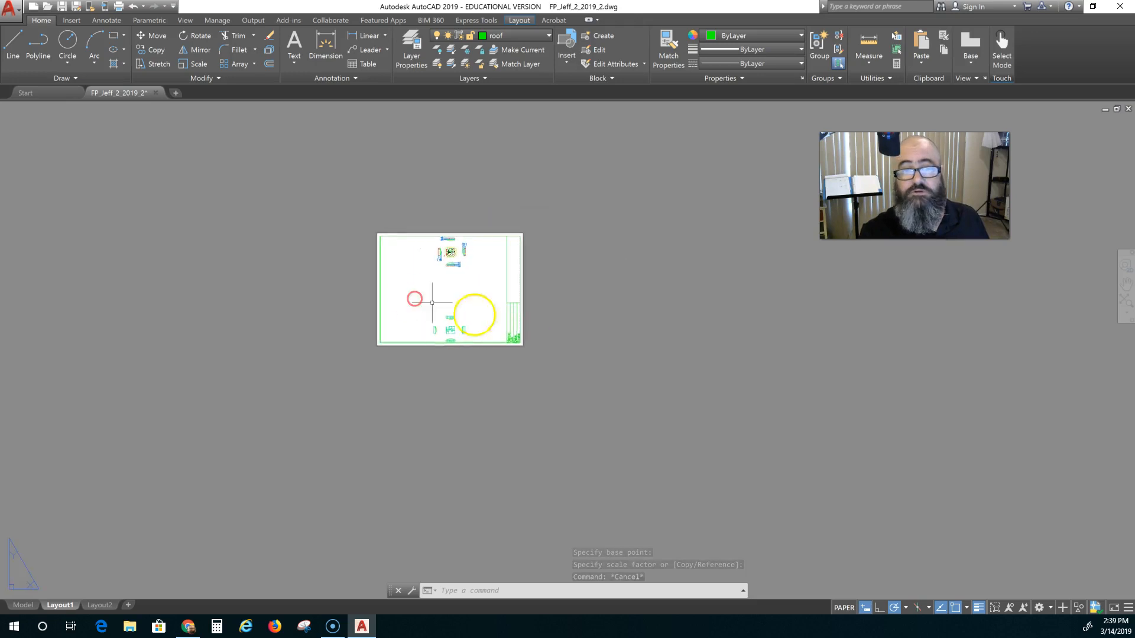
pyautogui.scroll(1, 446, 300)
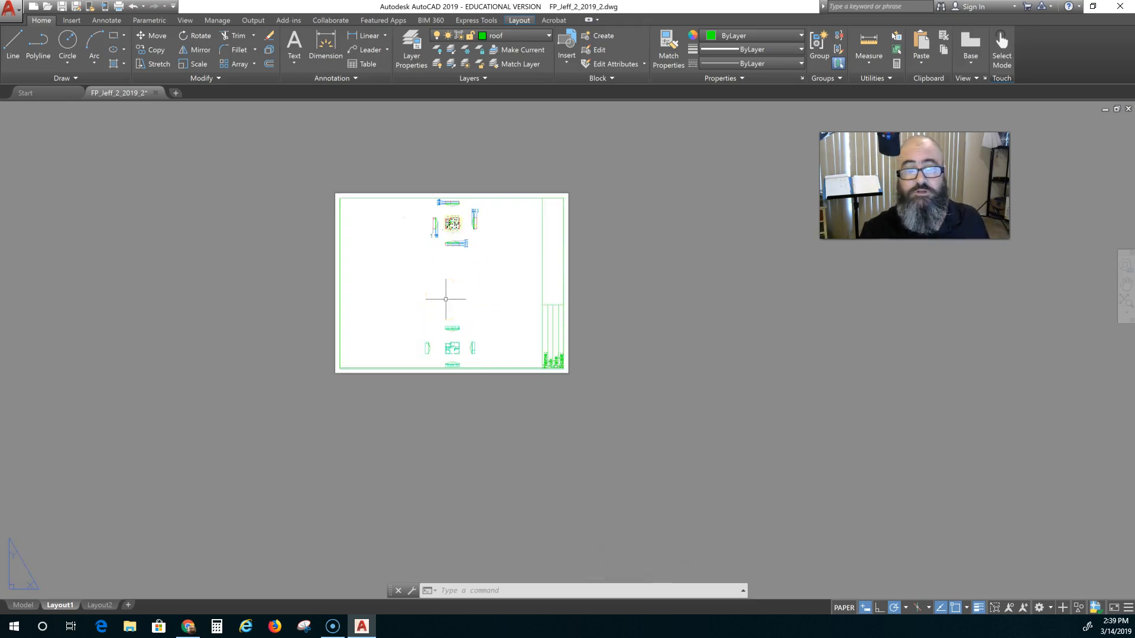
pyautogui.scroll(1, 452, 223)
pyautogui.moveTo(452, 223); pyautogui.dragTo(479, 297, button='middle')
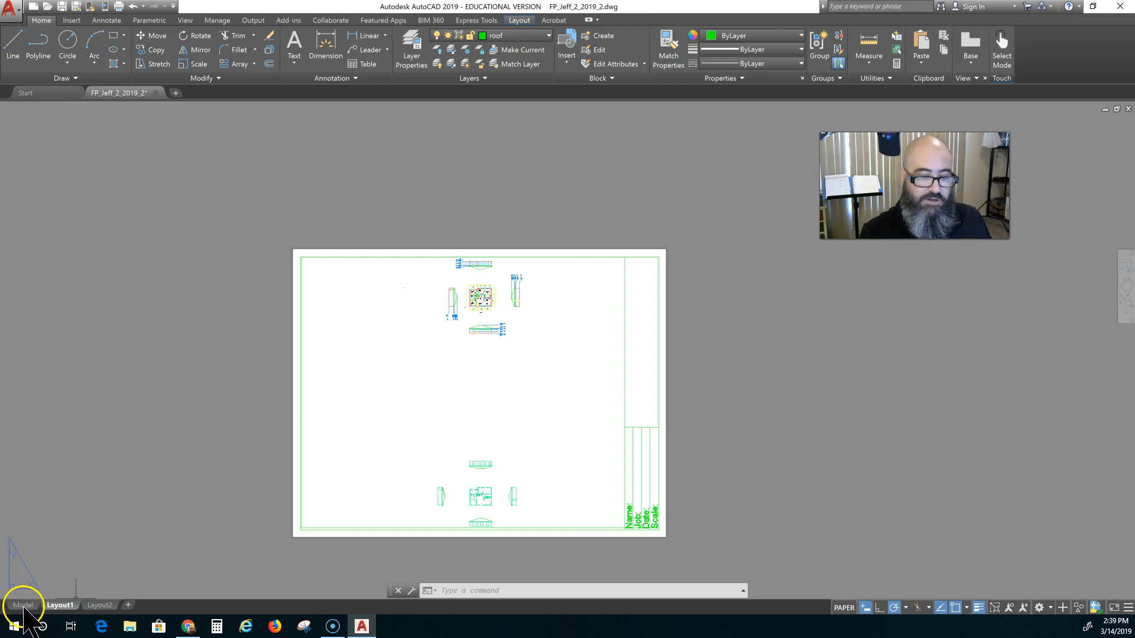
pyautogui.click(61, 605)
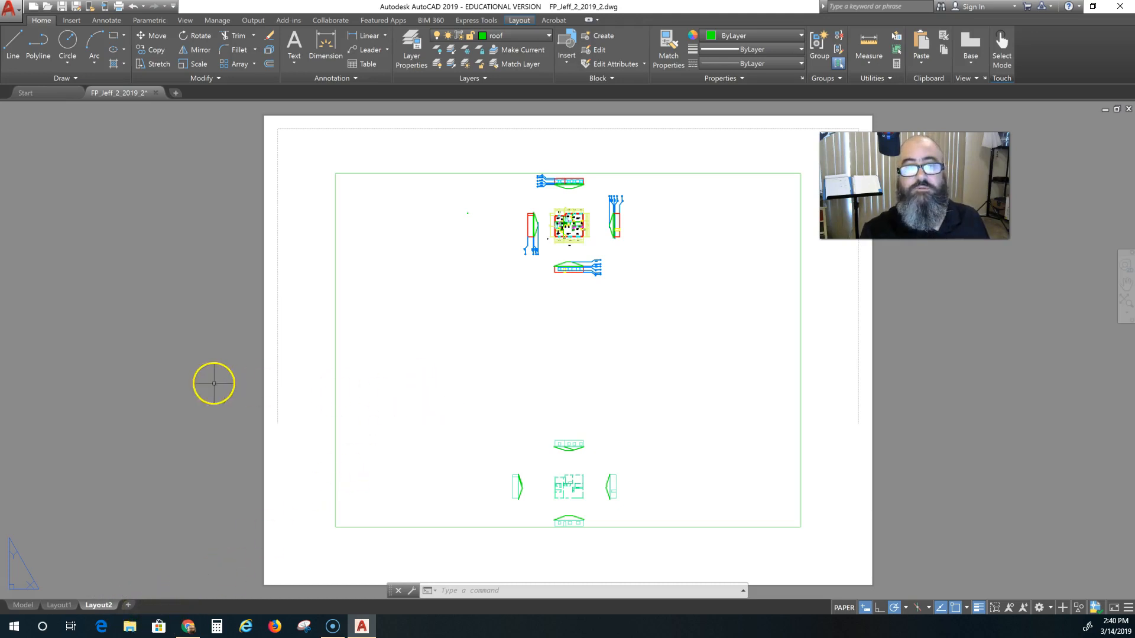
pyautogui.scroll(-2, 213, 383)
pyautogui.press('Escape')
pyautogui.press('Escape')
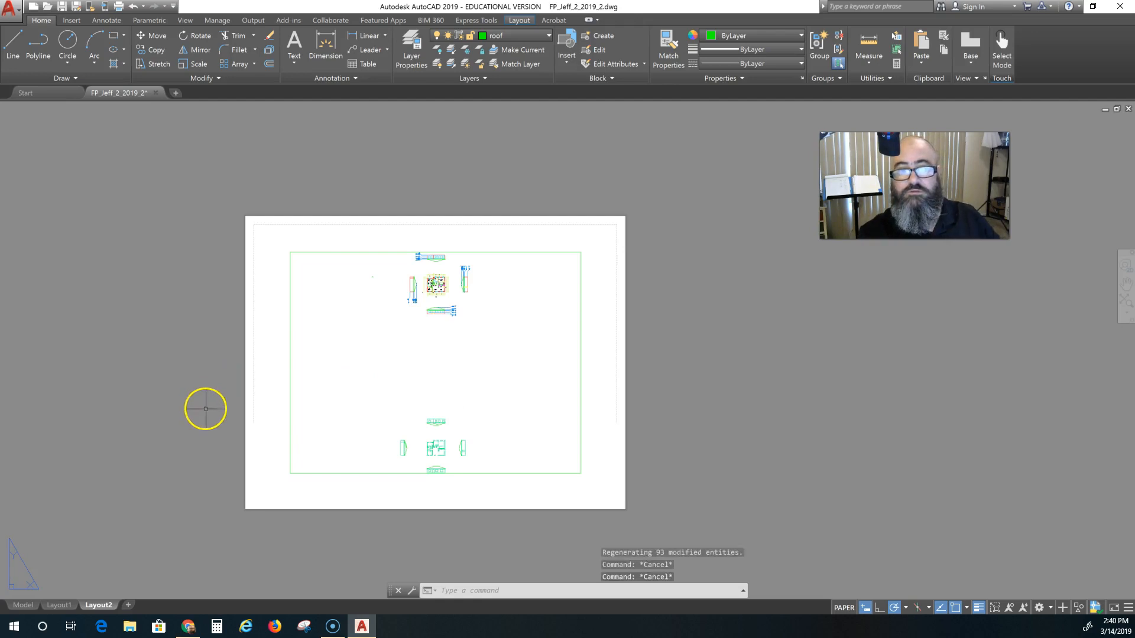
pyautogui.click(65, 606)
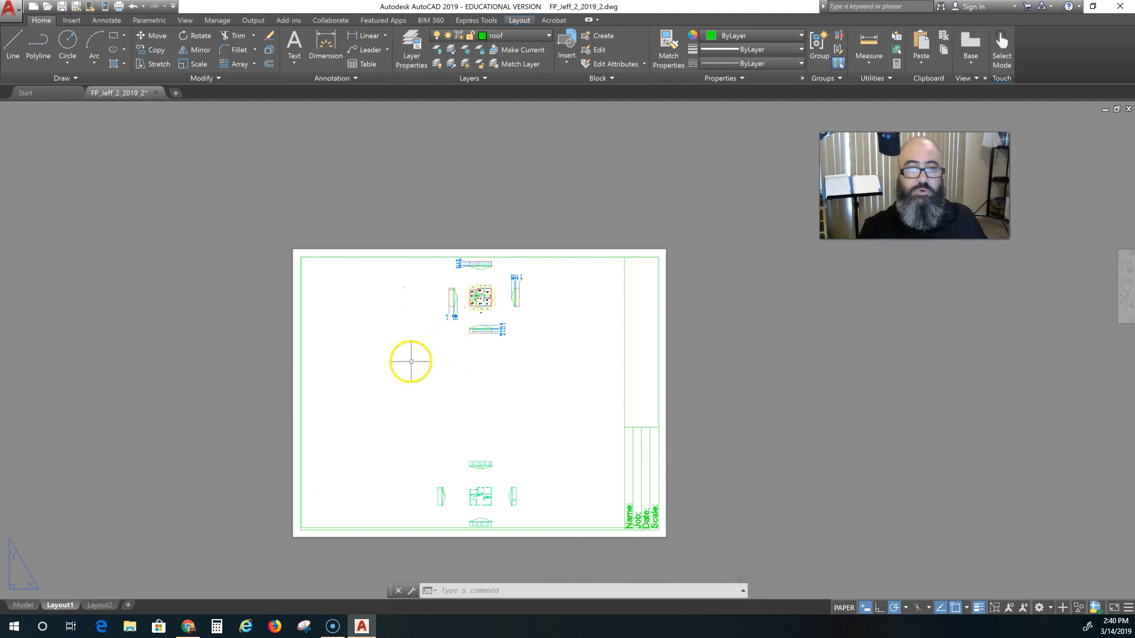
# Step: Activate the Layout1 viewport's model space and enlarge the dimensioned floor plan until it fills the sheet beside the title block
pyautogui.doubleClick(411, 361)
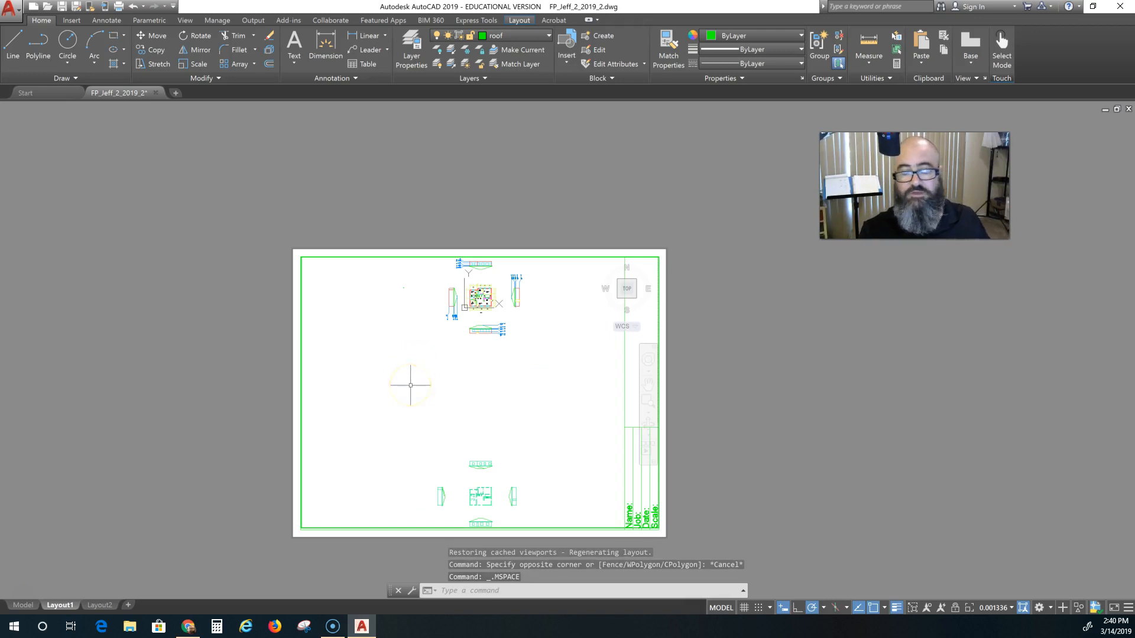
pyautogui.scroll(2, 410, 385)
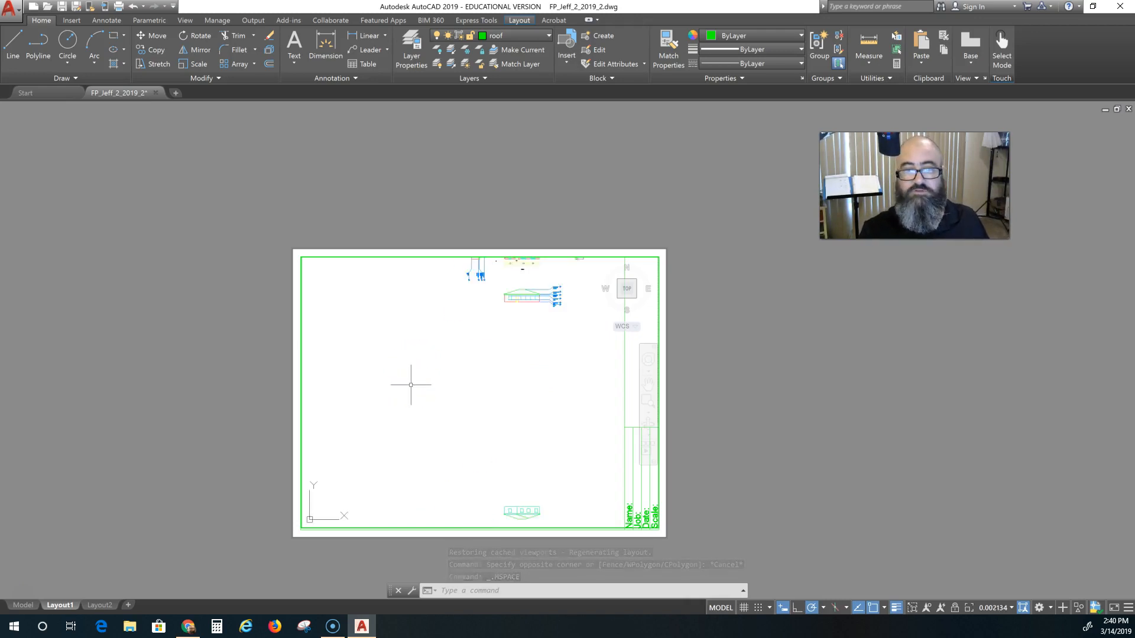
pyautogui.scroll(-6, 411, 385)
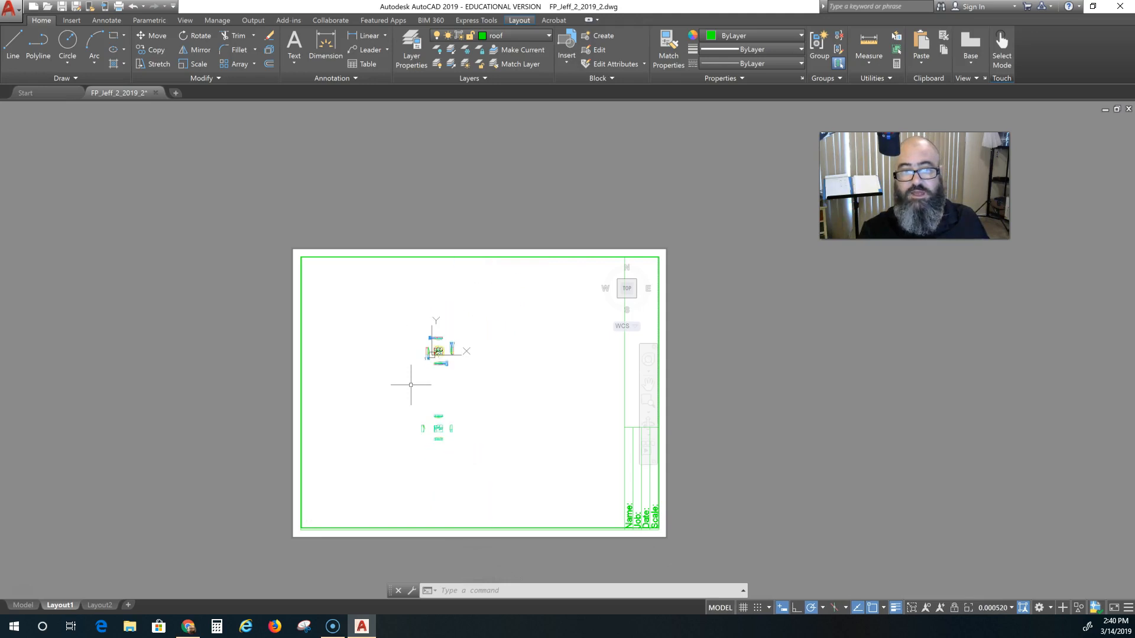
pyautogui.scroll(1, 429, 343)
pyautogui.scroll(4, 430, 344)
pyautogui.scroll(4, 467, 363)
pyautogui.moveTo(470, 352); pyautogui.dragTo(522, 379, button='middle')
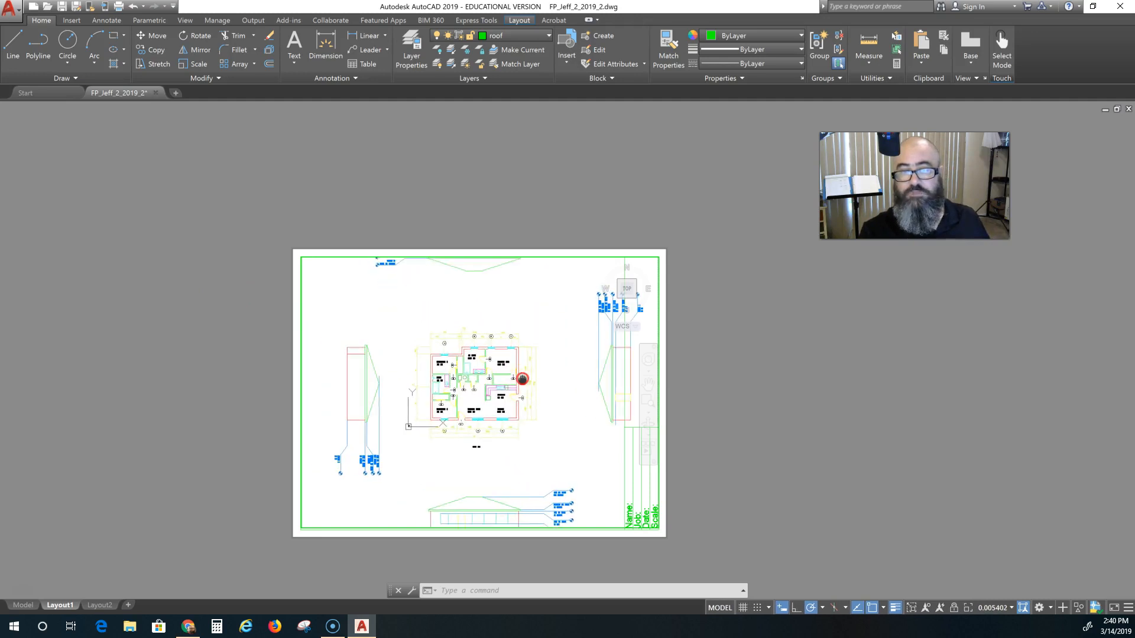
pyautogui.scroll(2, 477, 381)
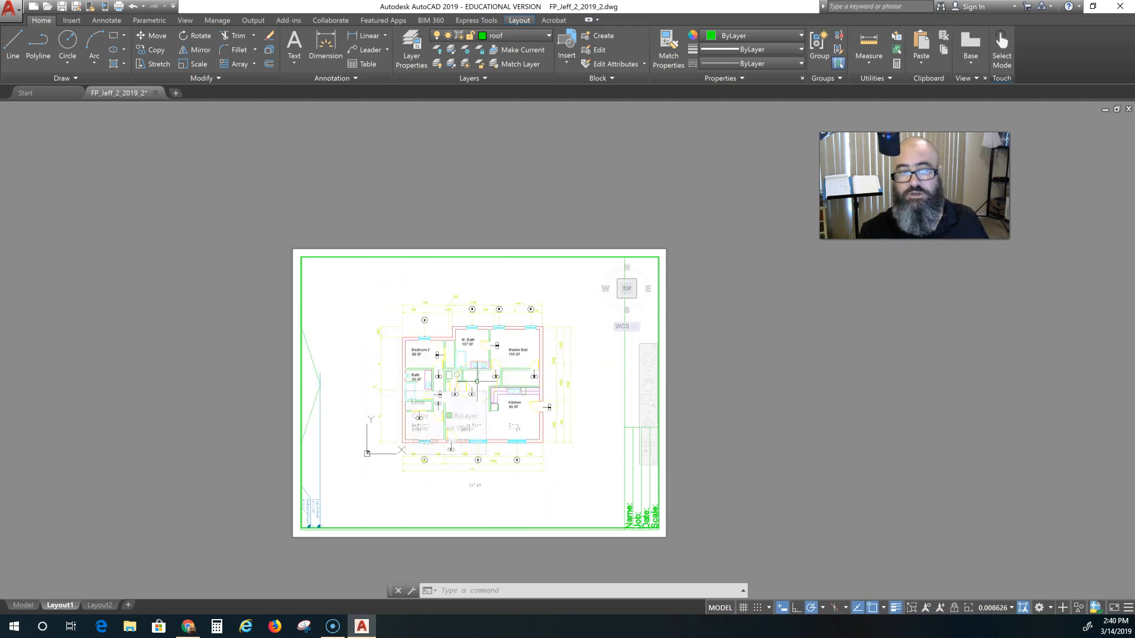
pyautogui.scroll(2, 477, 381)
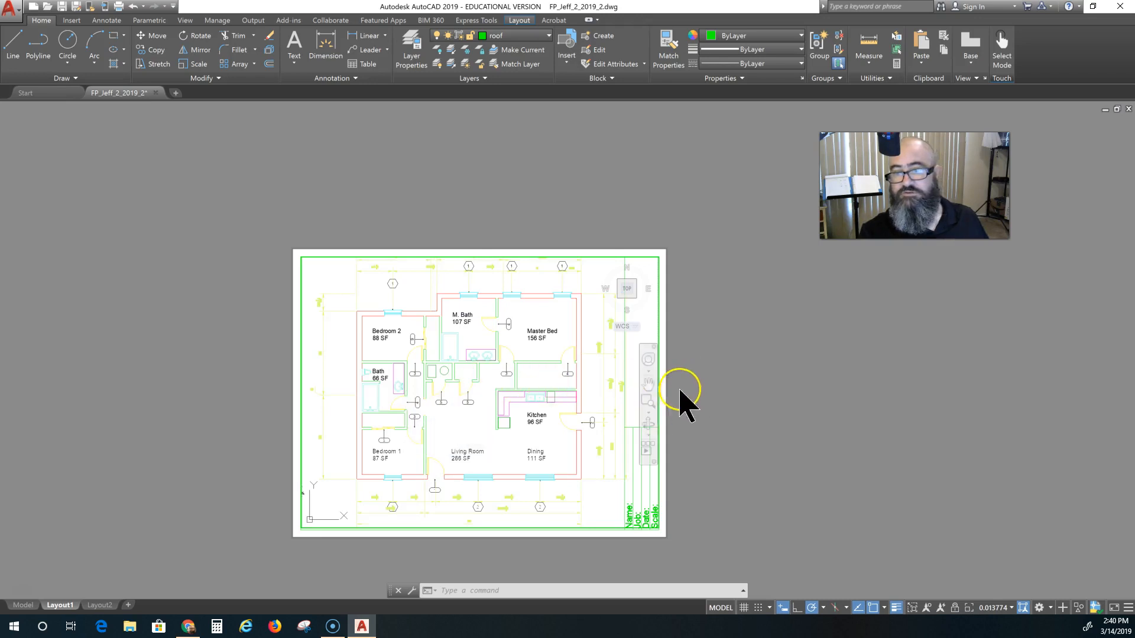
# Step: Fit the floor plan and its dimensions in the viewport with Zoom Window, and shift the plan slightly to centre it within the border
pyautogui.scroll(-2, 528, 397)
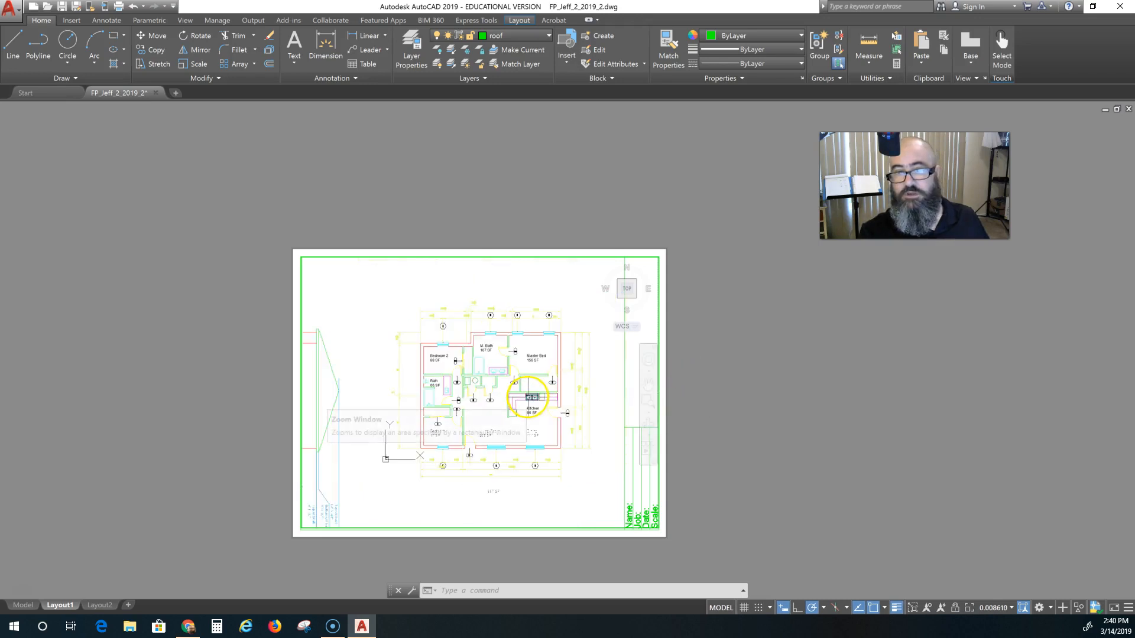
pyautogui.click(650, 411)
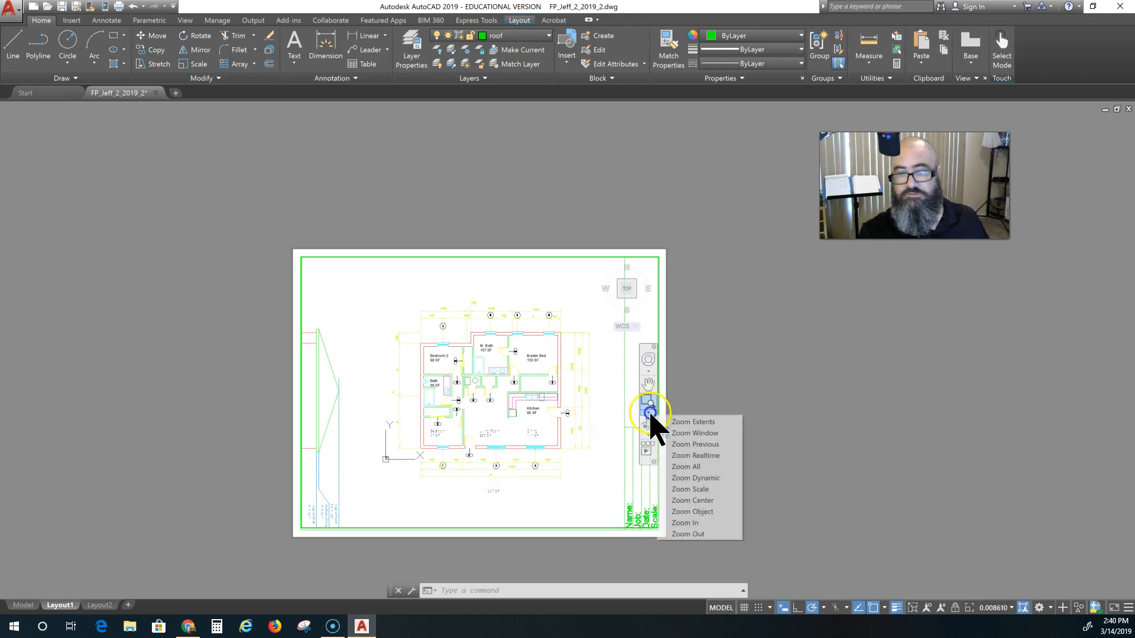
pyautogui.click(684, 433)
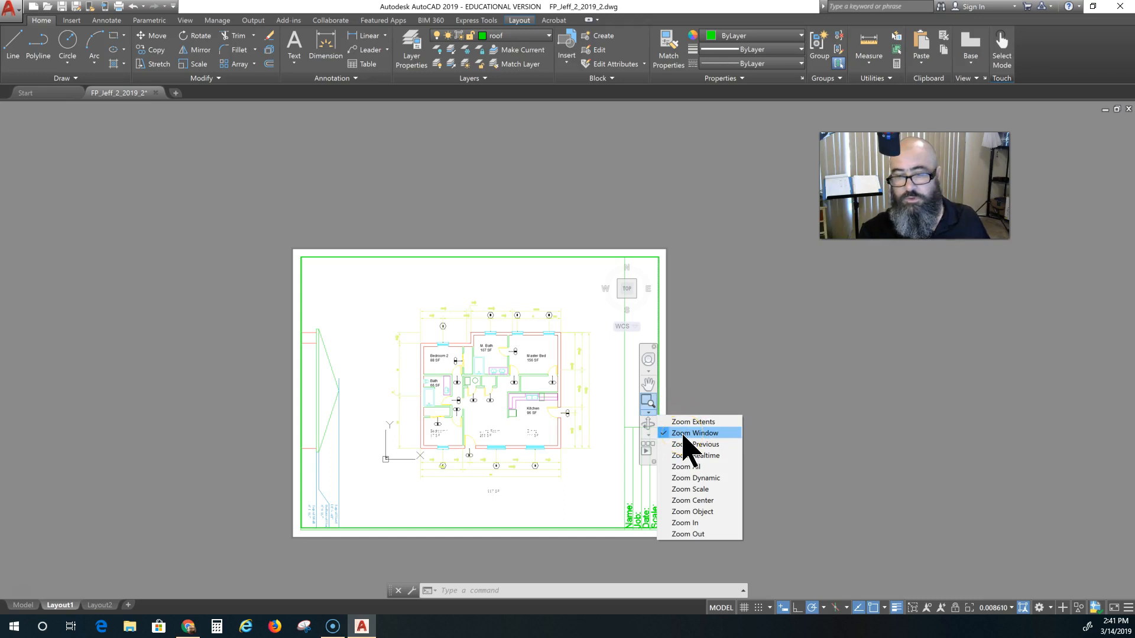
pyautogui.click(684, 435)
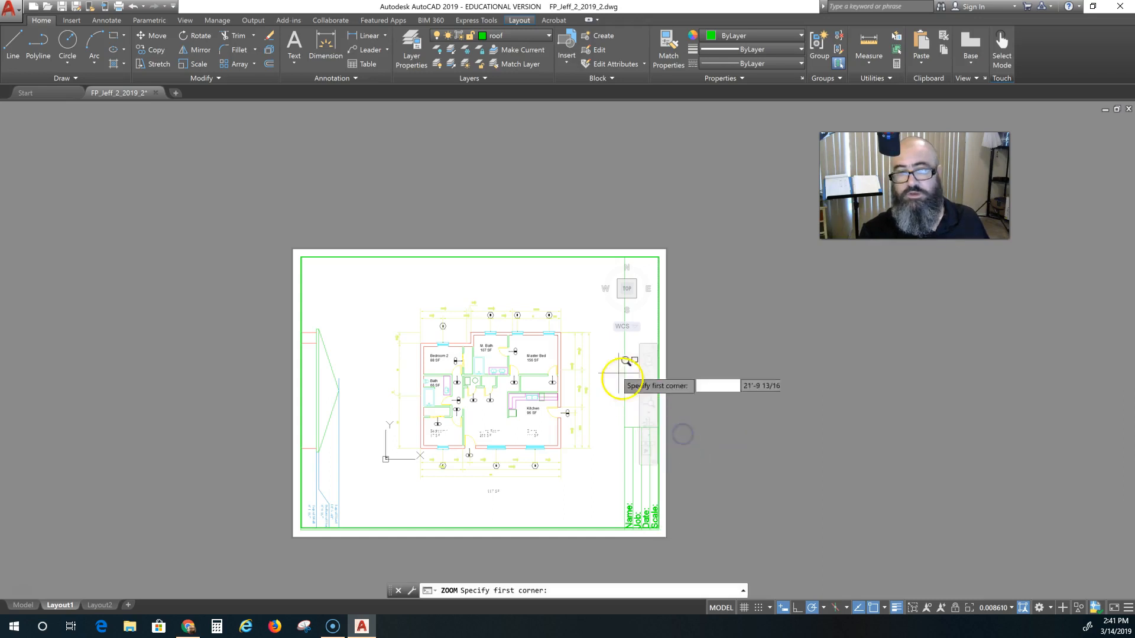
pyautogui.click(593, 300)
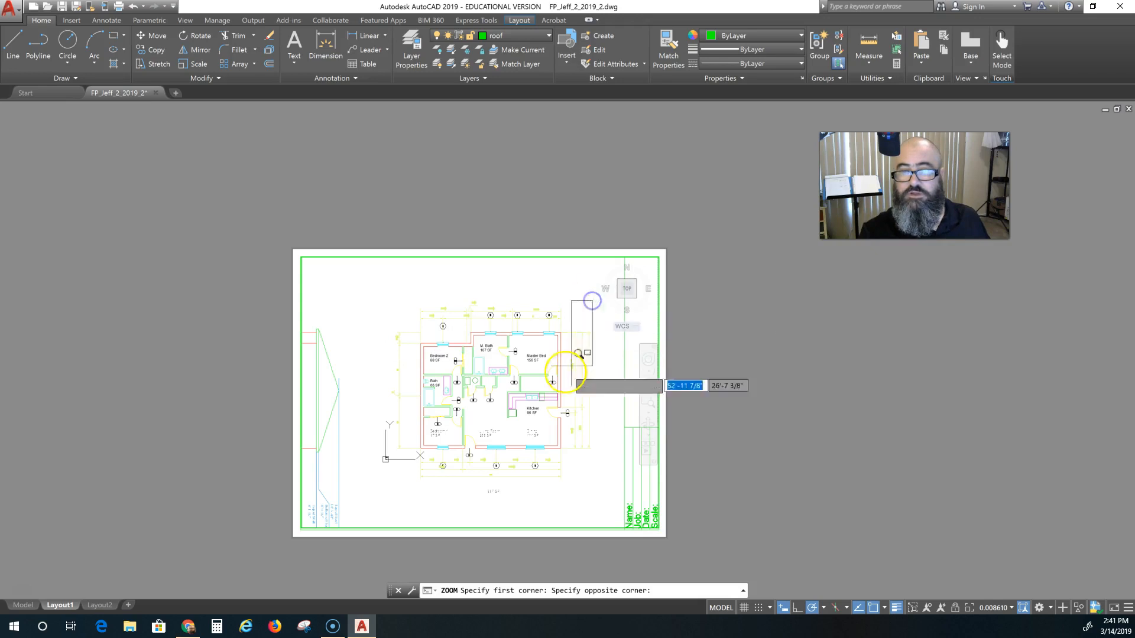
pyautogui.click(384, 501)
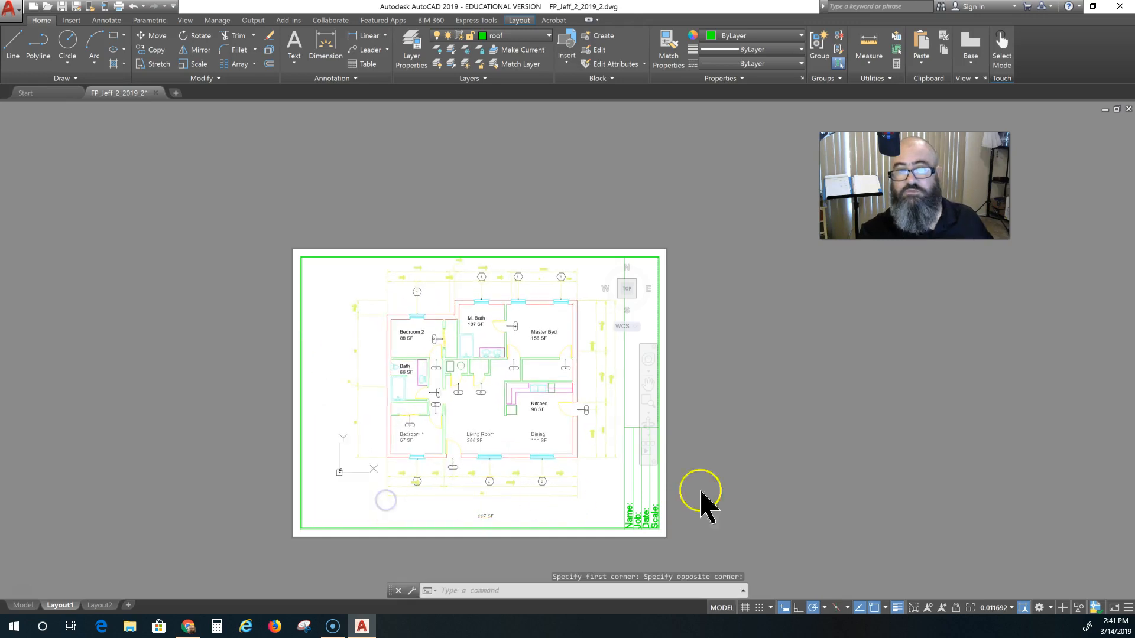
pyautogui.click(493, 393)
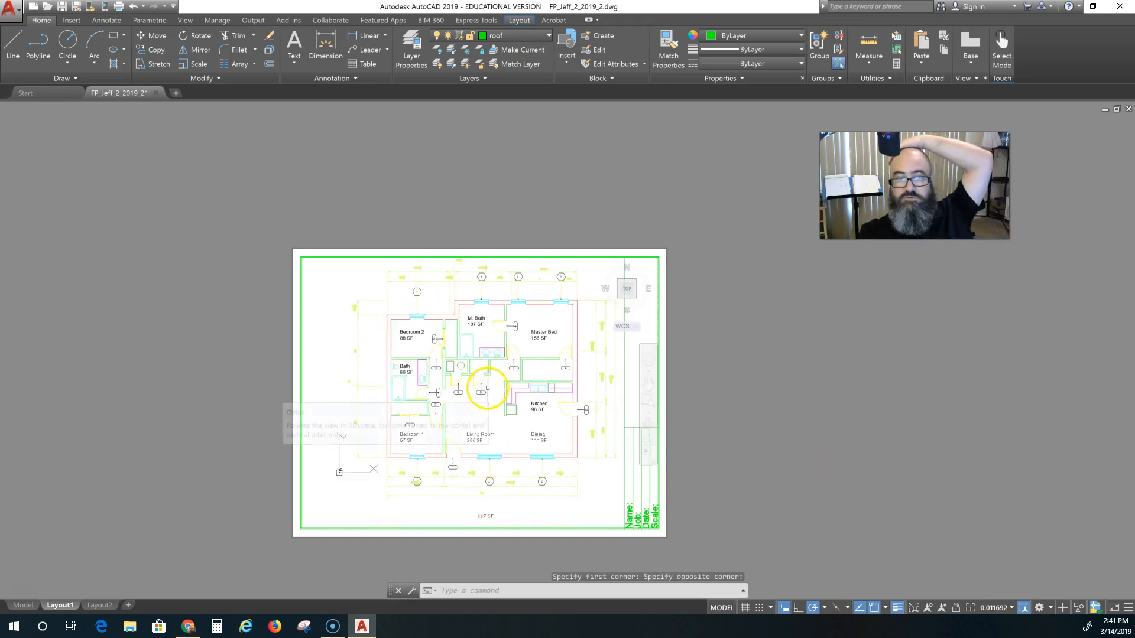
pyautogui.moveTo(492, 393); pyautogui.dragTo(489, 400)
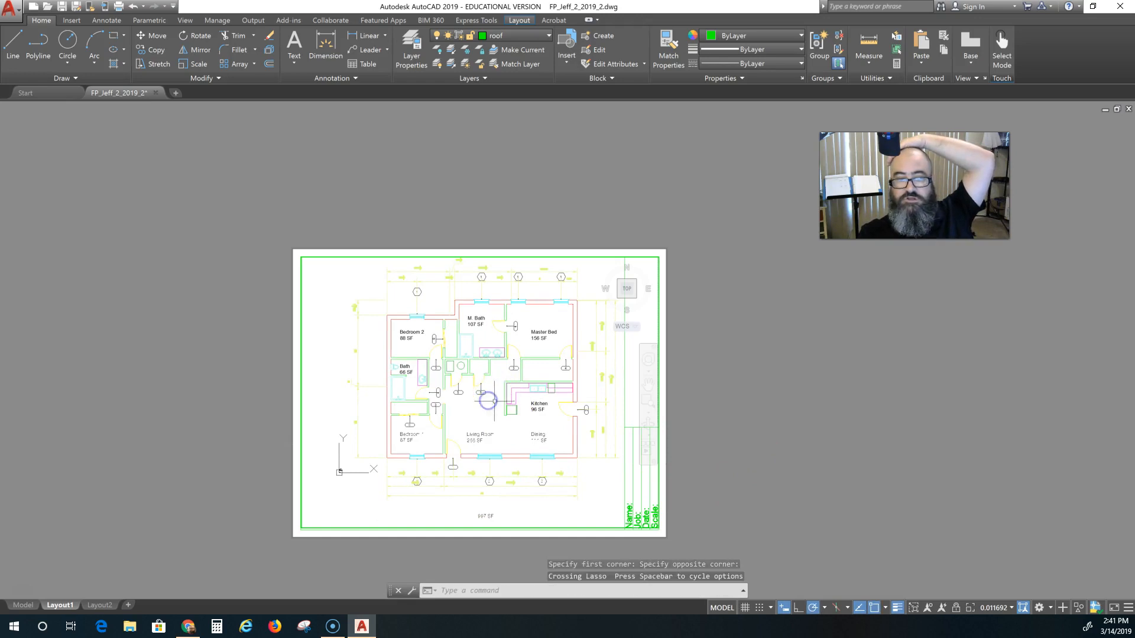
pyautogui.moveTo(494, 393); pyautogui.dragTo(491, 396, button='middle')
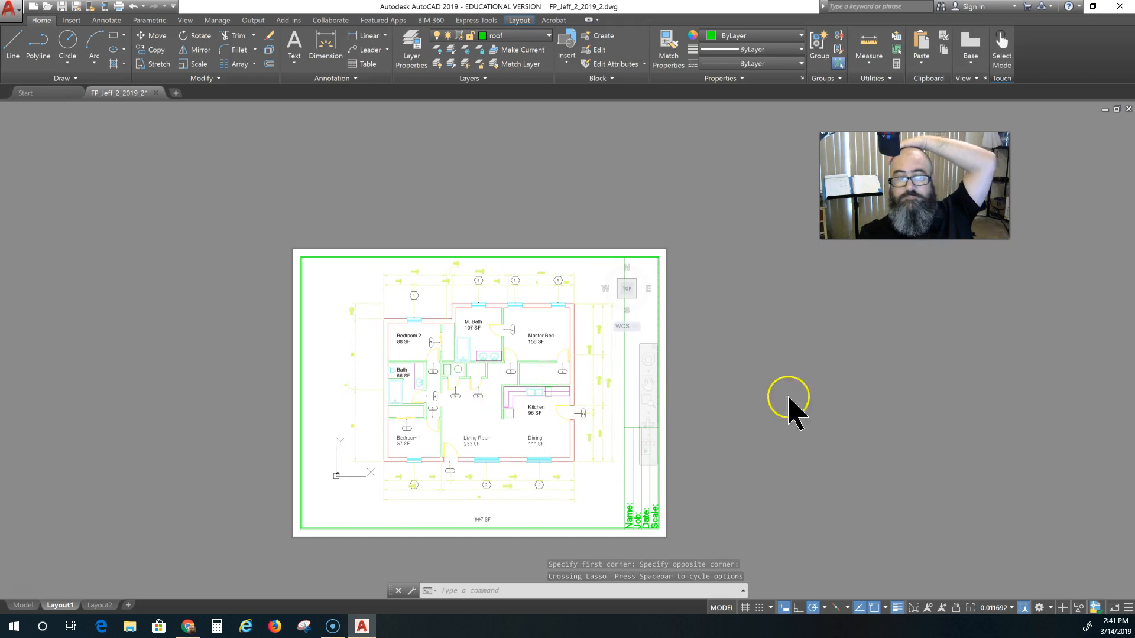